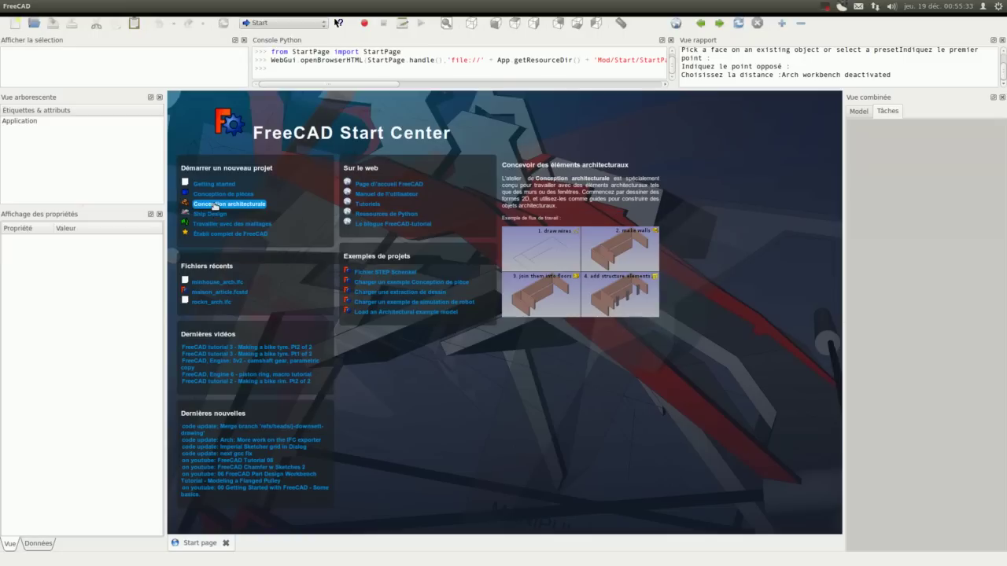
- Create a new Unnamed document and activate the Sketcher workbench
click(16, 27)
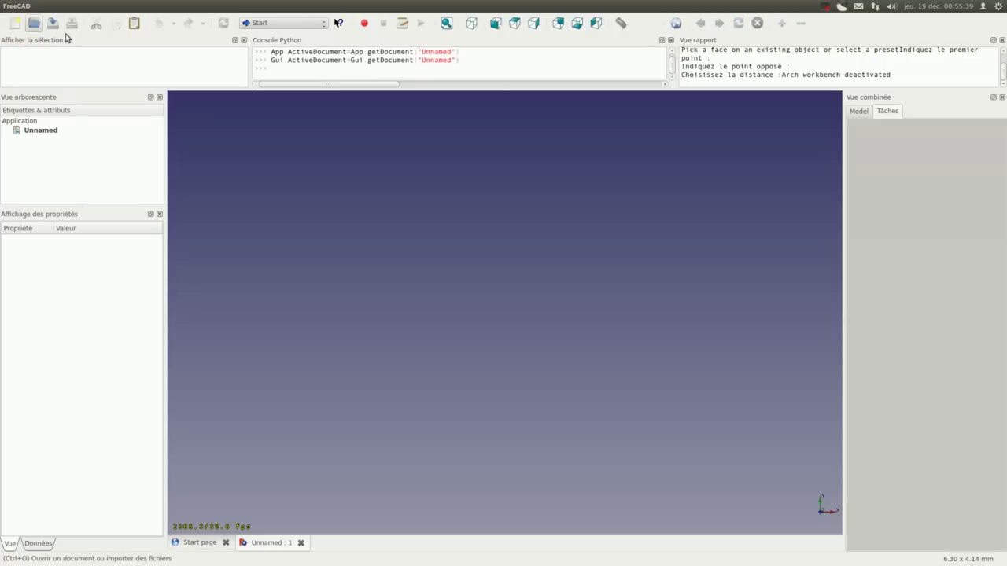
click(322, 24)
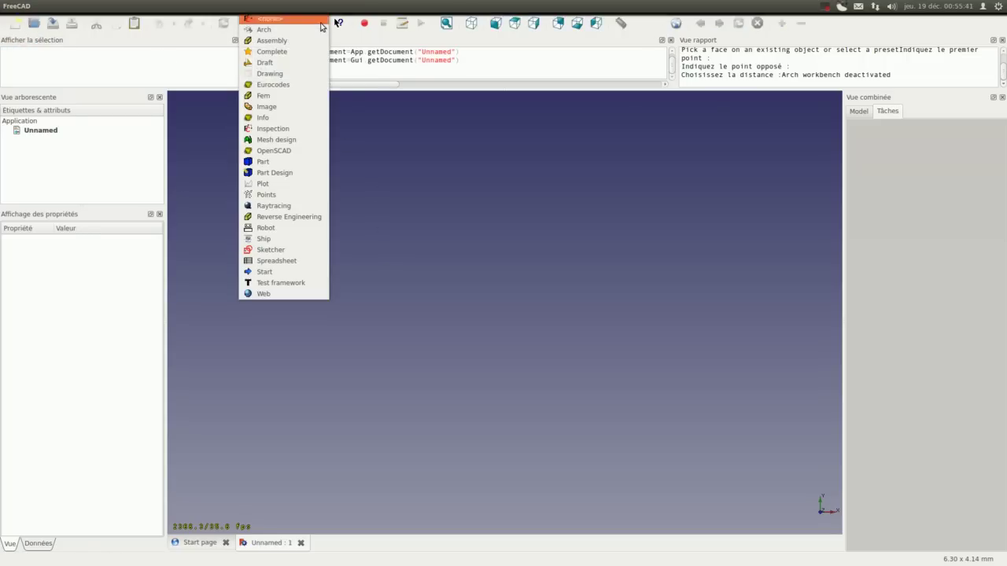
click(271, 250)
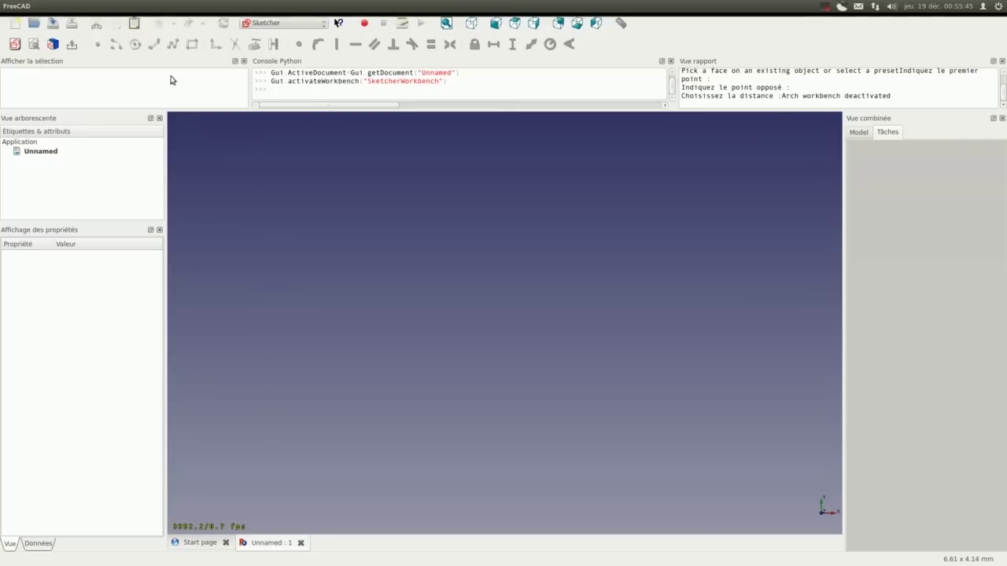
- Create an empty sketch on Plan XY at offset 0 and zoom out
click(13, 46)
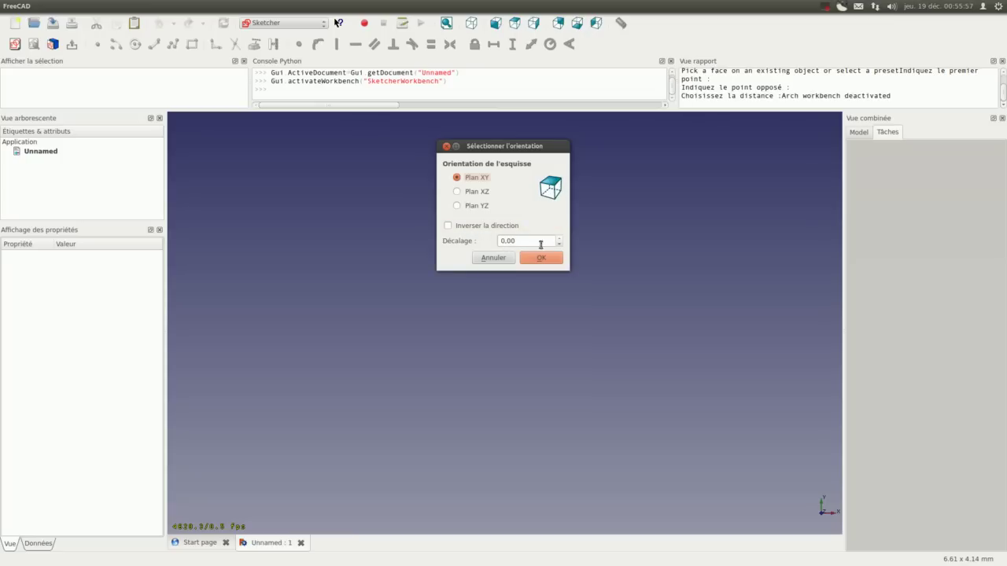
click(541, 262)
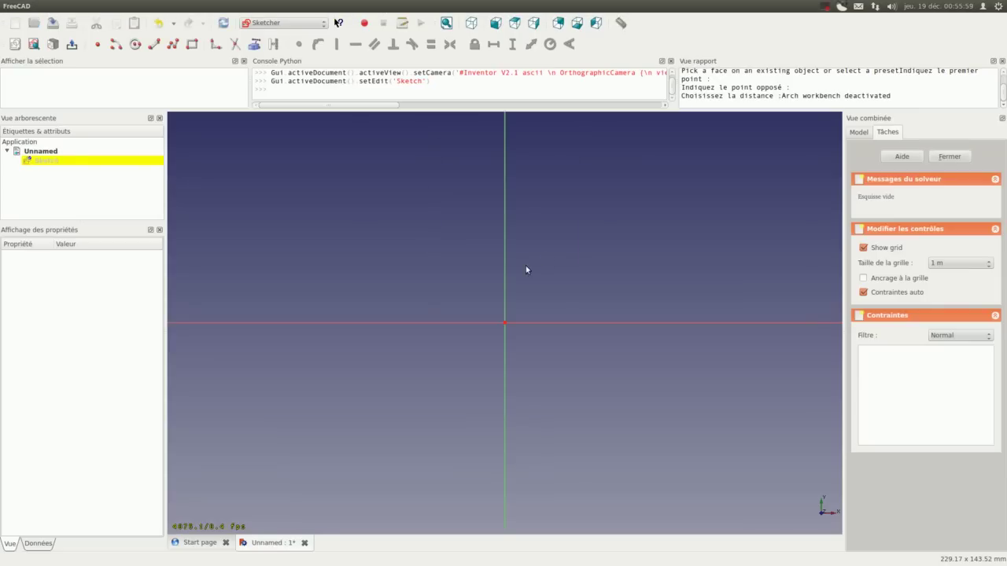
scroll(431, 369, down, 2)
scroll(423, 375, down, 3)
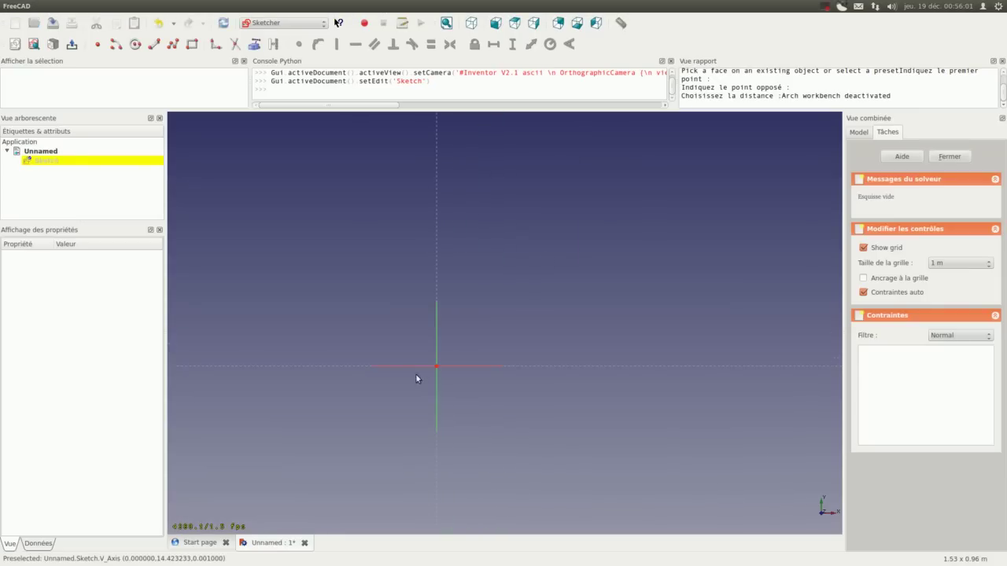
scroll(415, 374, down, 3)
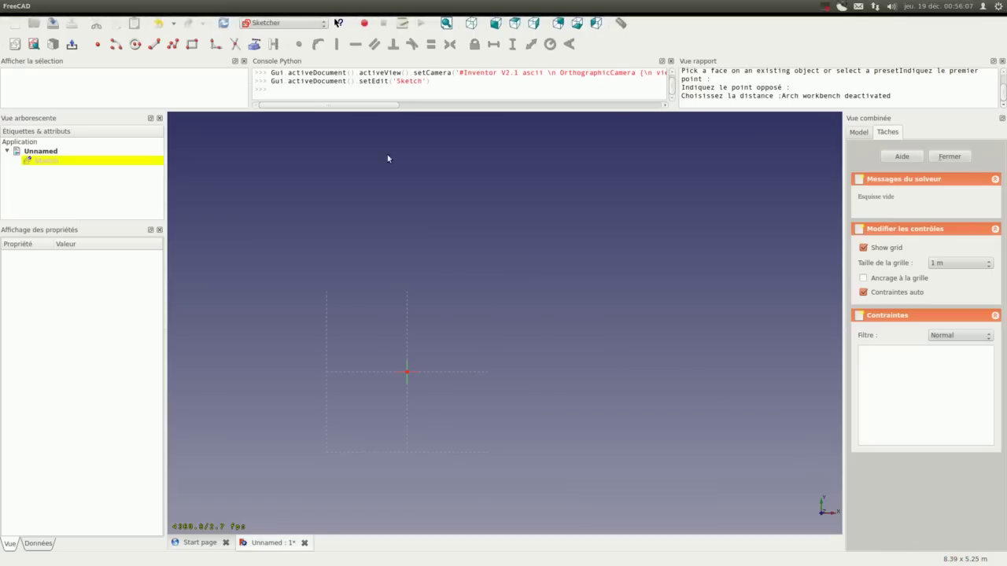
- Draw a rectangle above and to the right of the sketch origin
click(192, 44)
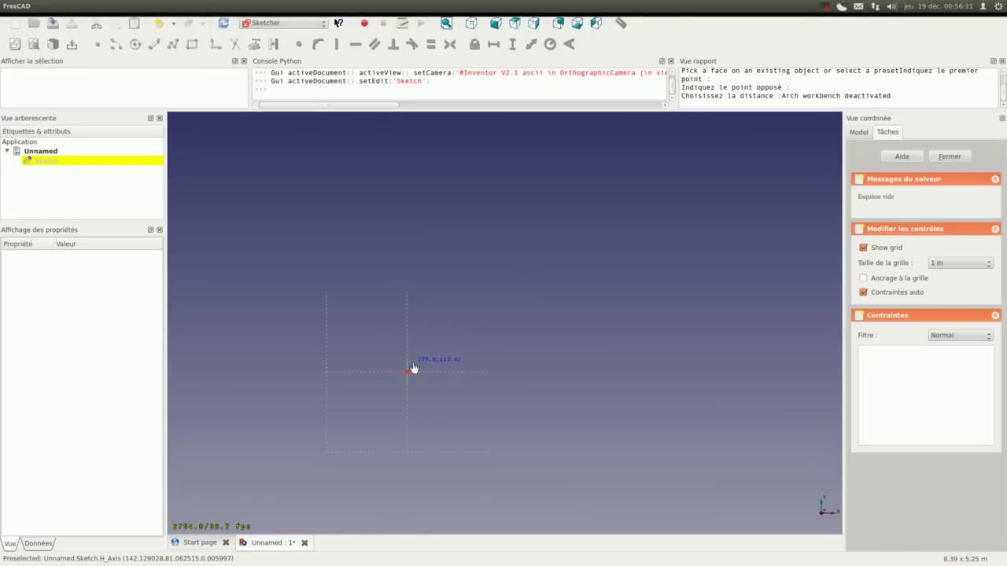
click(413, 363)
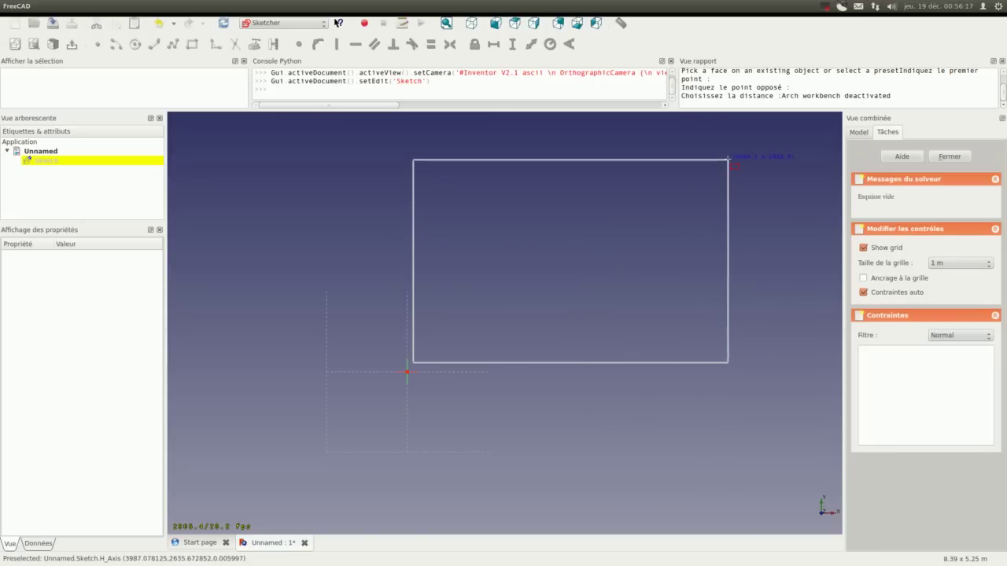
click(823, 131)
scroll(472, 399, down, 1)
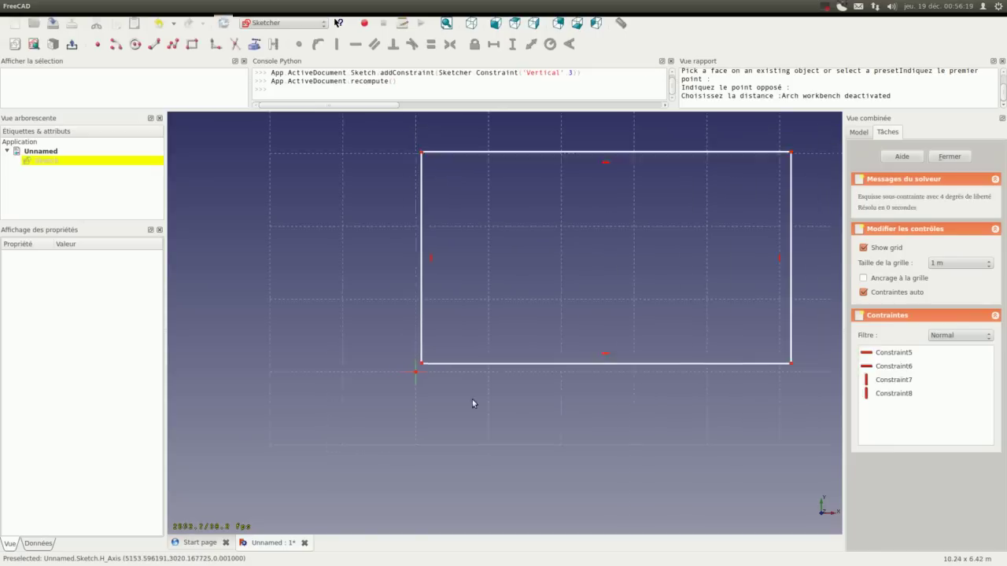
scroll(595, 345, down, 1)
- Constrain the rectangle's bottom edge to a 9500 mm width
click(555, 408)
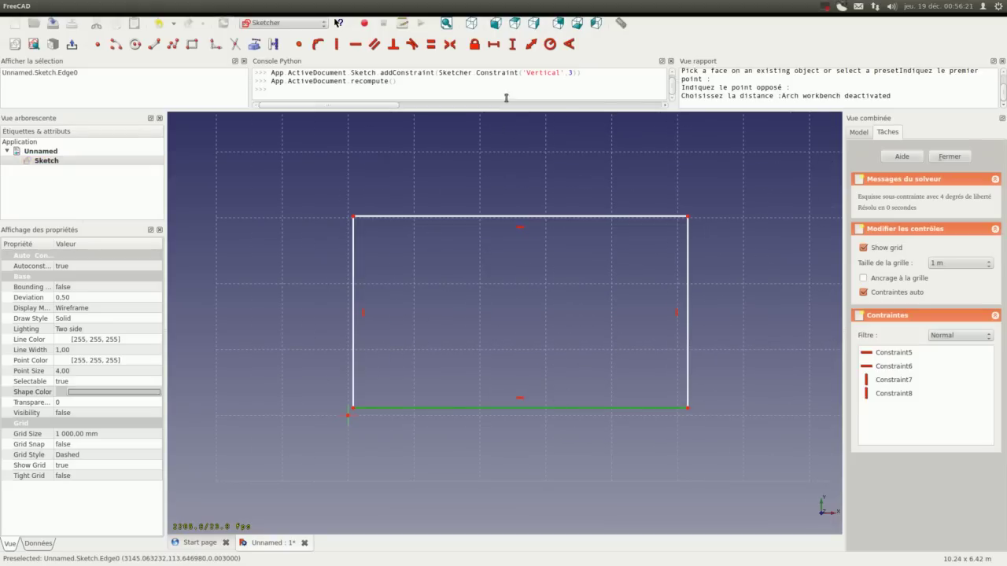
click(493, 45)
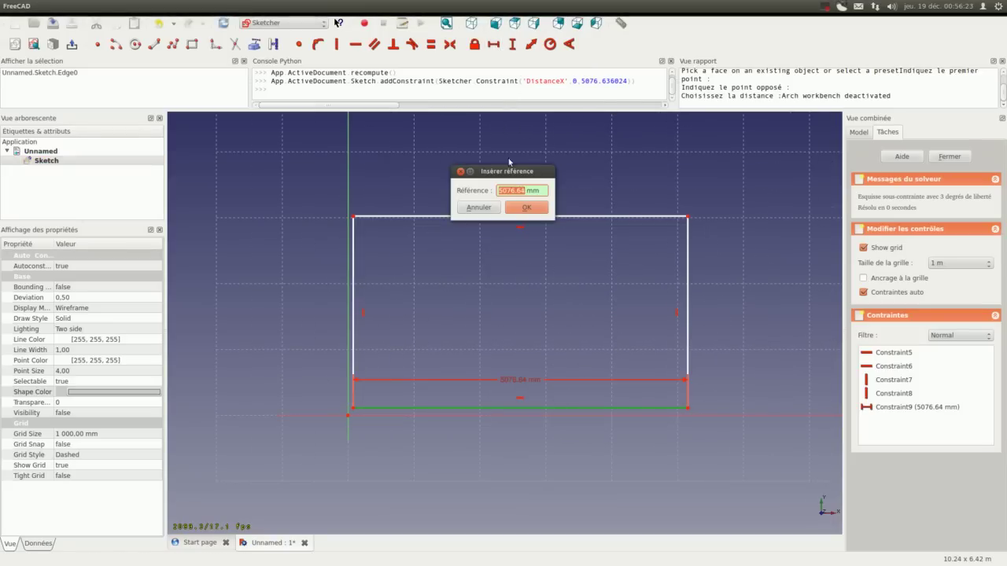
text(9500)
click(543, 208)
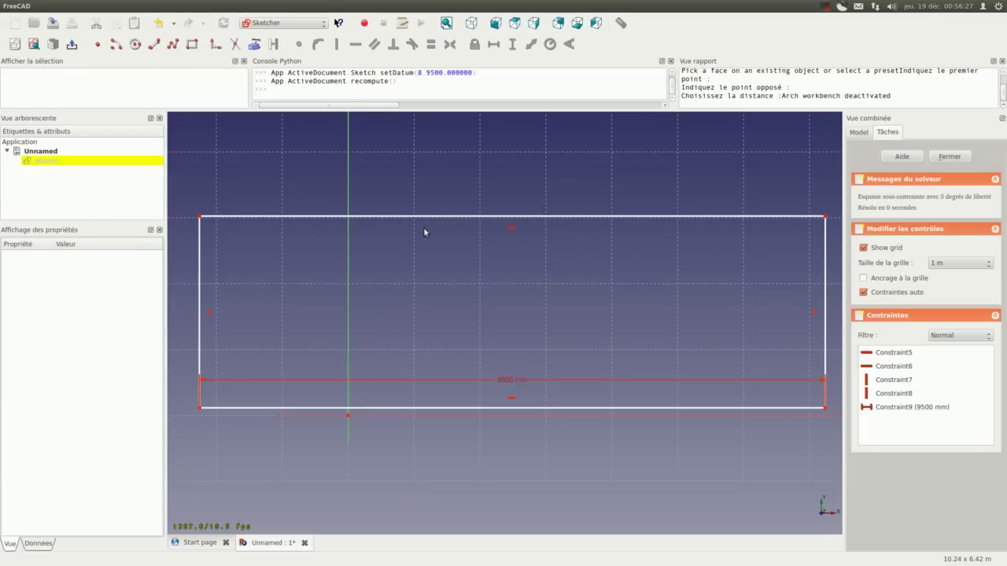
scroll(362, 267, down, 2)
scroll(268, 287, up, 1)
- Constrain the rectangle's left edge to a 6500 mm height
click(260, 307)
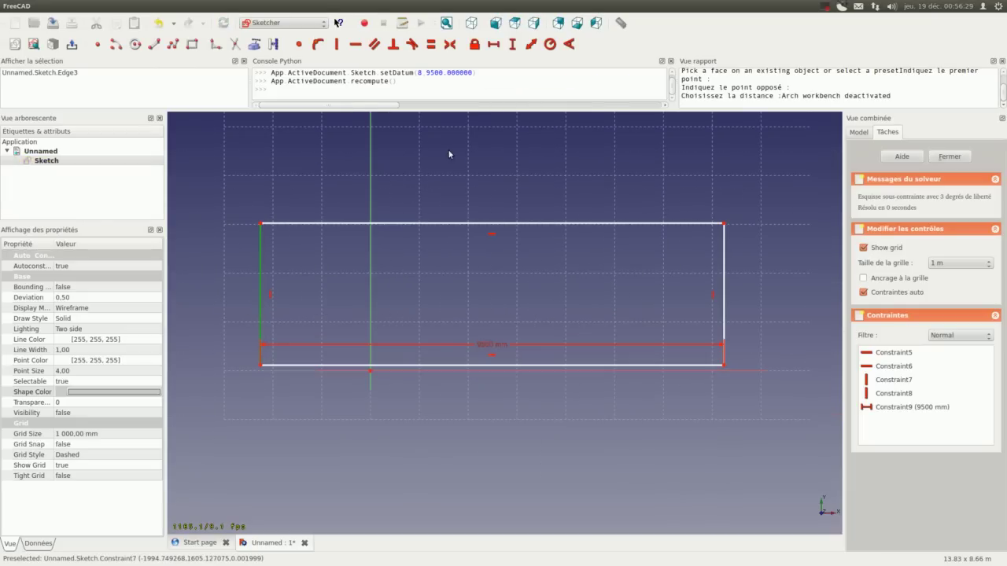
click(512, 45)
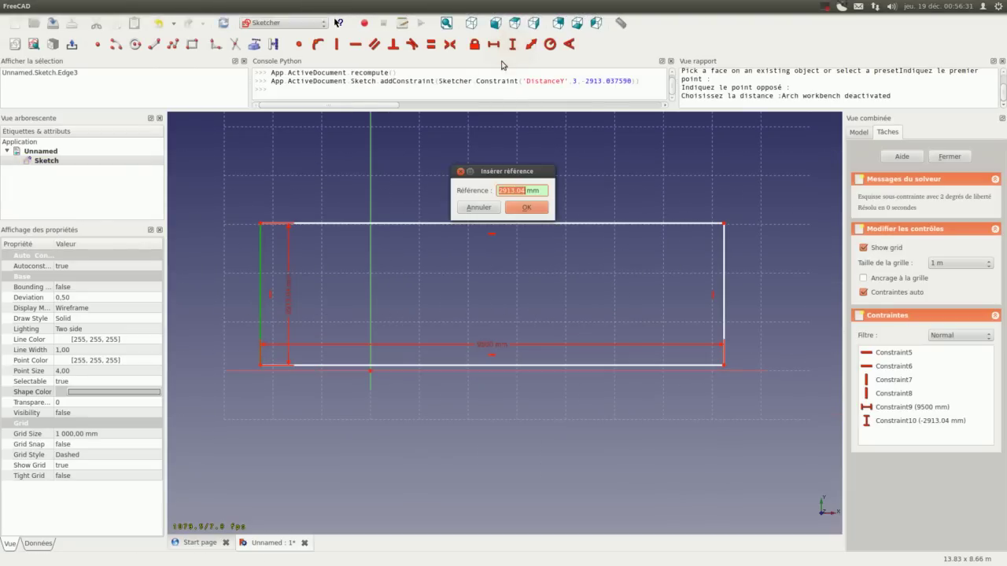
text(0)
click(505, 211)
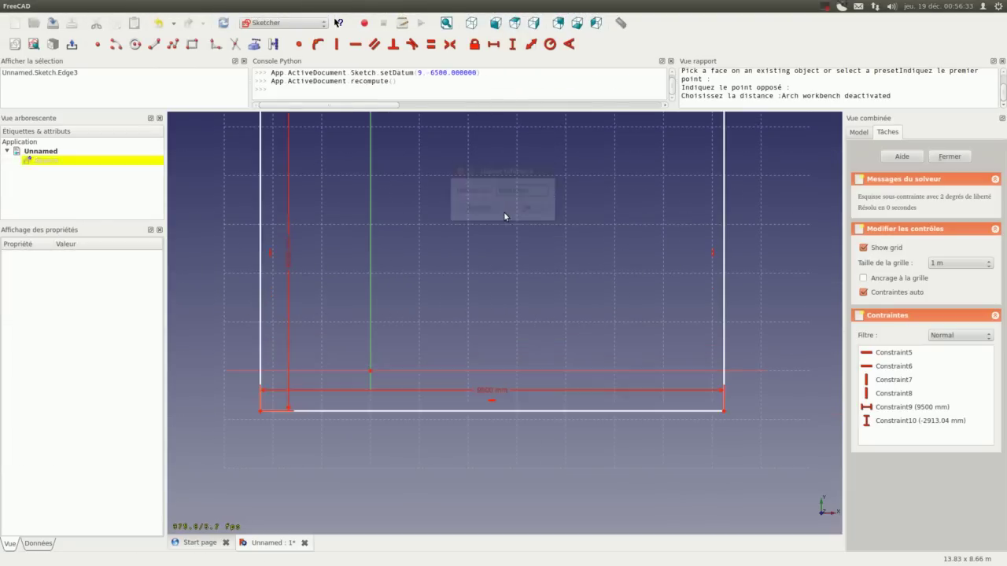
scroll(425, 350, down, 3)
- Drag the rectangle's bottom-left corner toward the origin
drag(361, 379, 418, 356)
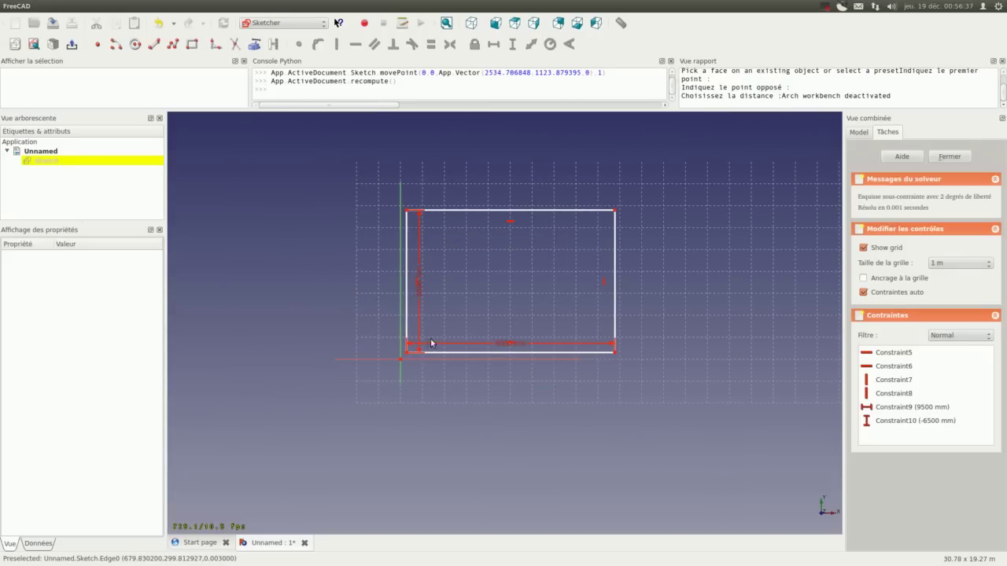
scroll(419, 347, up, 1)
scroll(534, 261, up, 1)
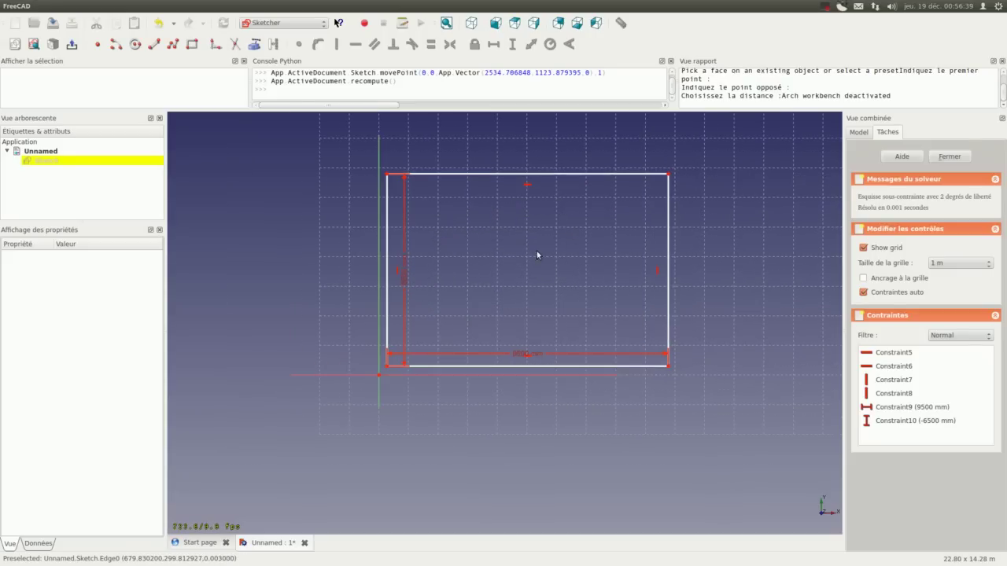
scroll(389, 359, up, 3)
scroll(373, 402, up, 4)
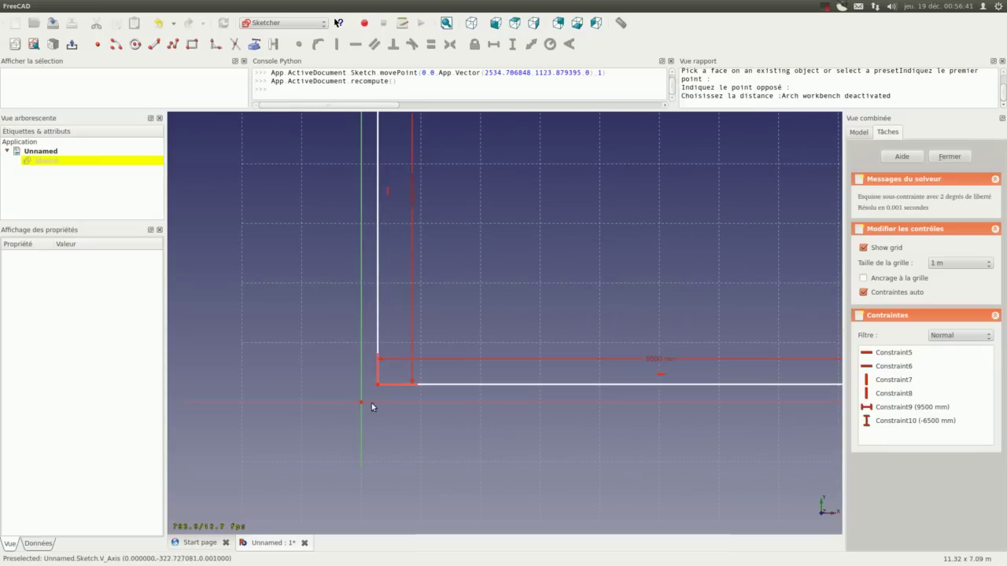
- Lock the bottom-left corner and set its horizontal offset to 500 mm
click(377, 385)
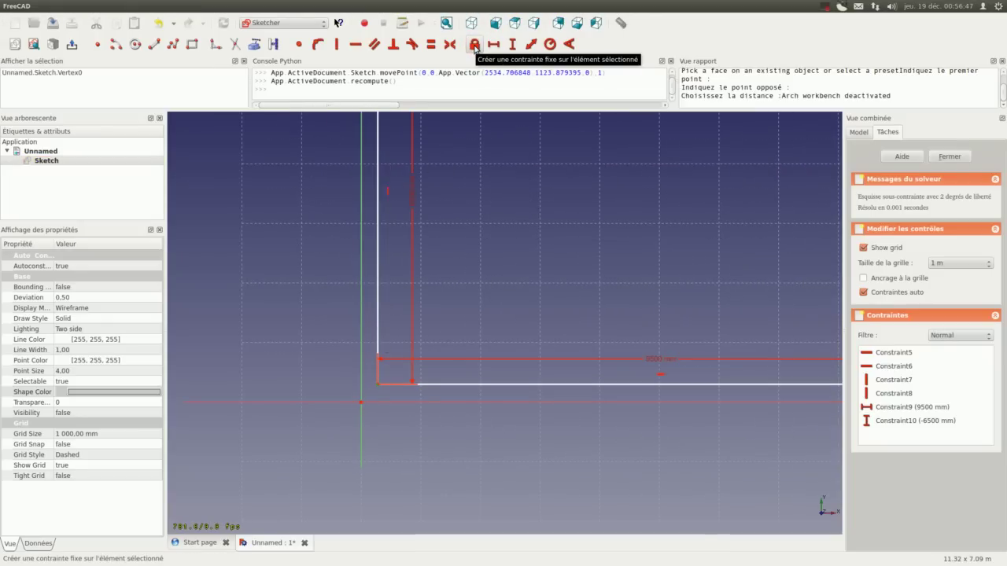
click(474, 44)
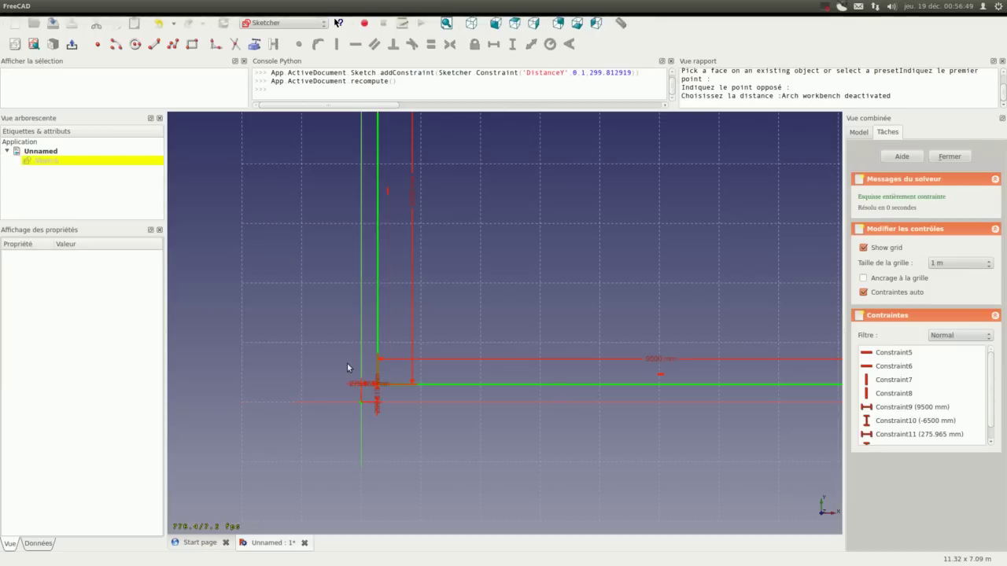
scroll(358, 393, up, 3)
double_click(398, 361)
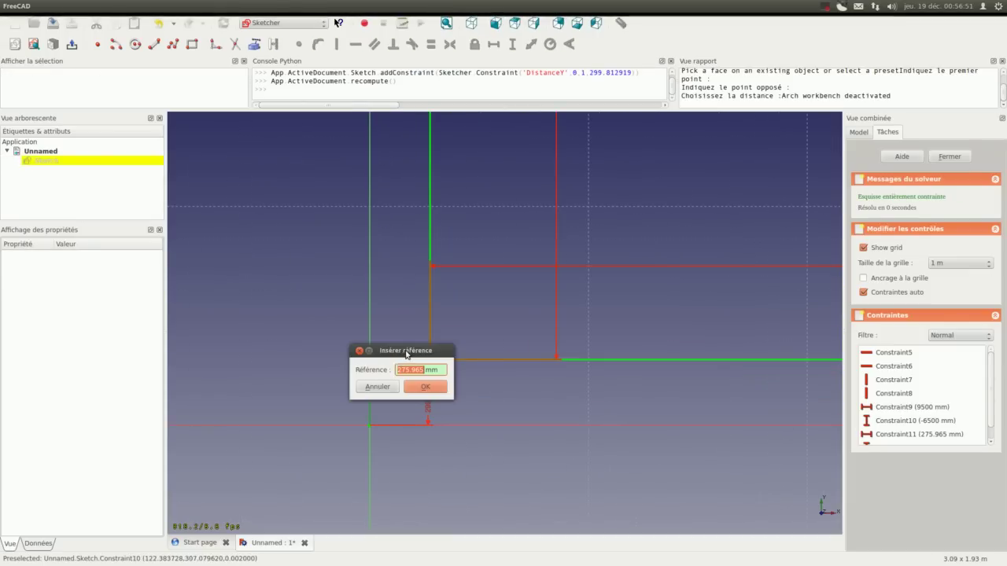
text(500)
key(Return)
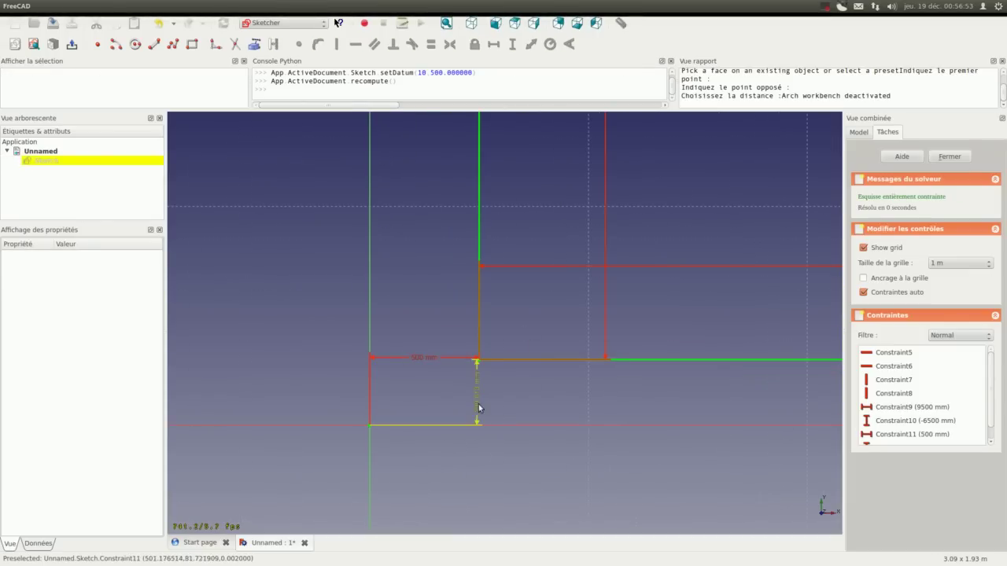
- Set the corner's vertical offset to 500 mm, fully constraining the sketch
double_click(477, 398)
text(500)
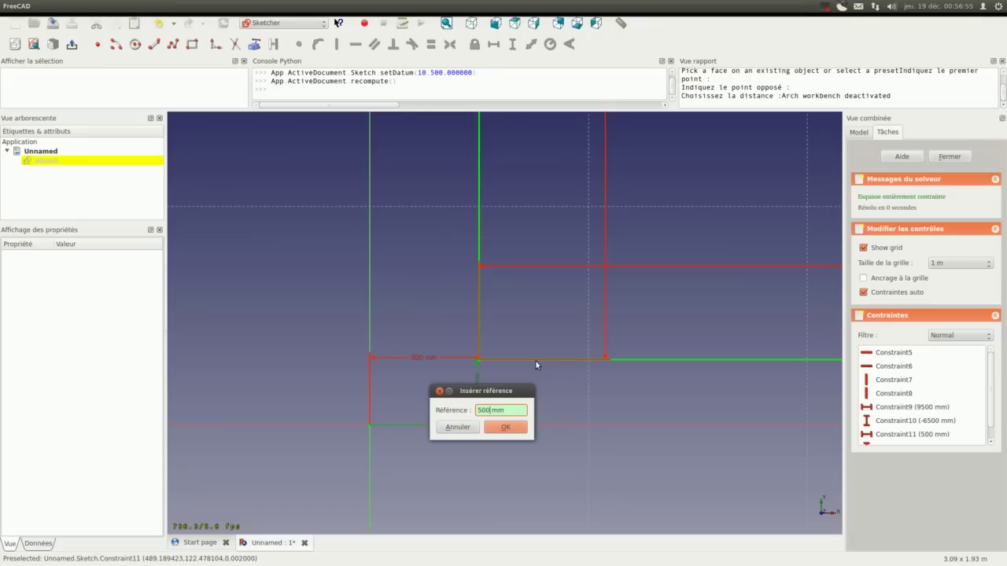
key(Return)
scroll(314, 385, down, 2)
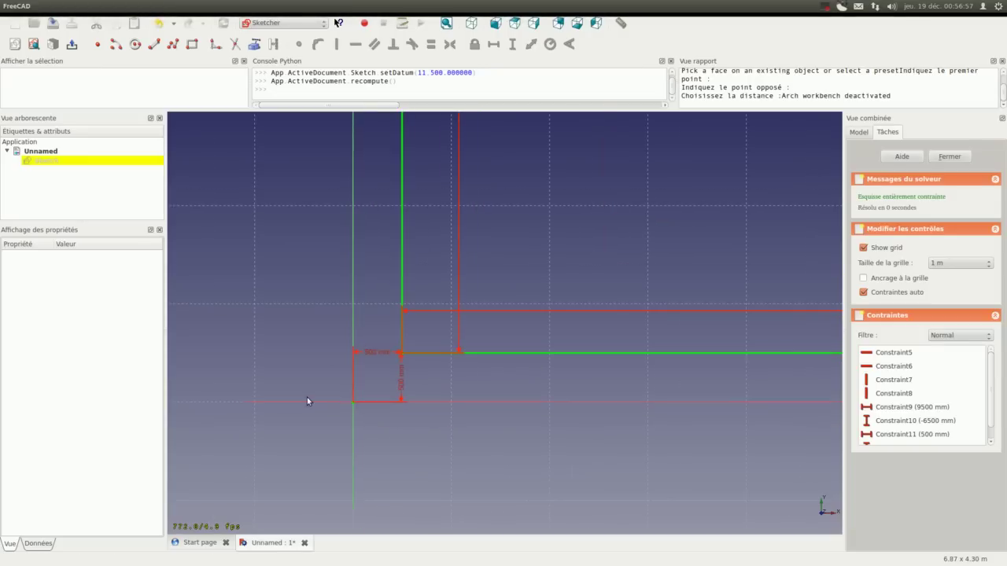
scroll(308, 417, down, 2)
scroll(331, 429, down, 2)
scroll(417, 343, up, 1)
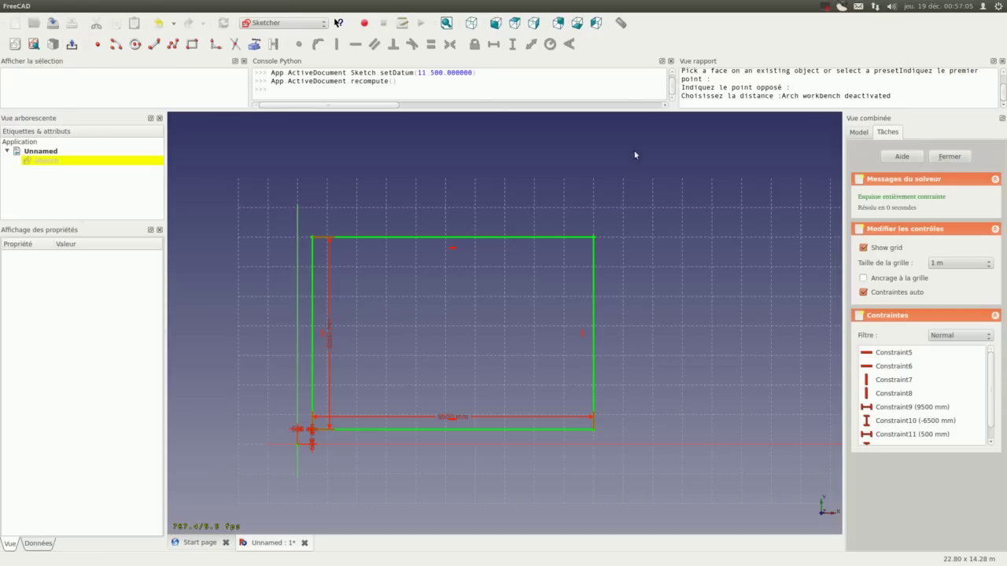
- Close the sketch and switch to the Arch workbench
click(949, 158)
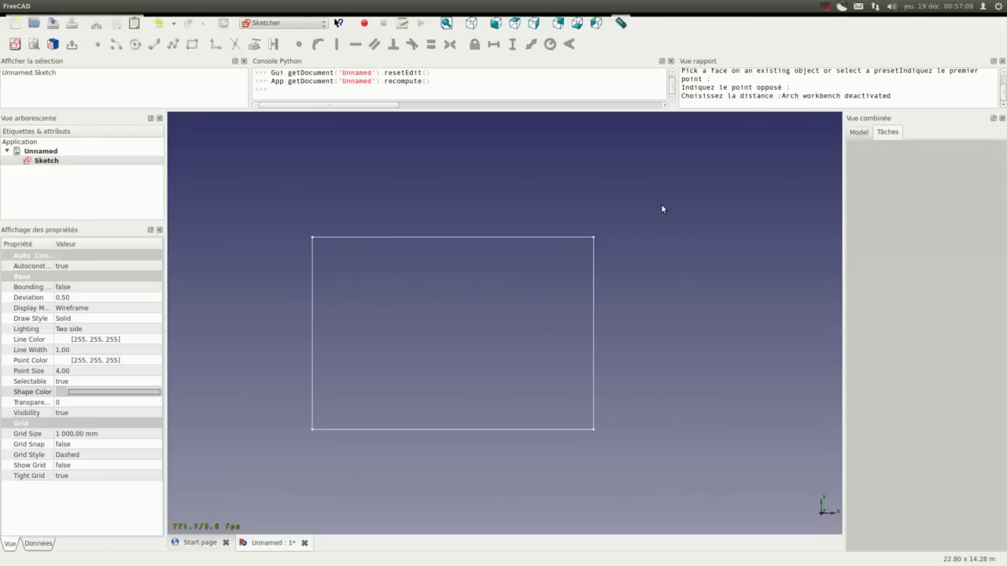
click(276, 28)
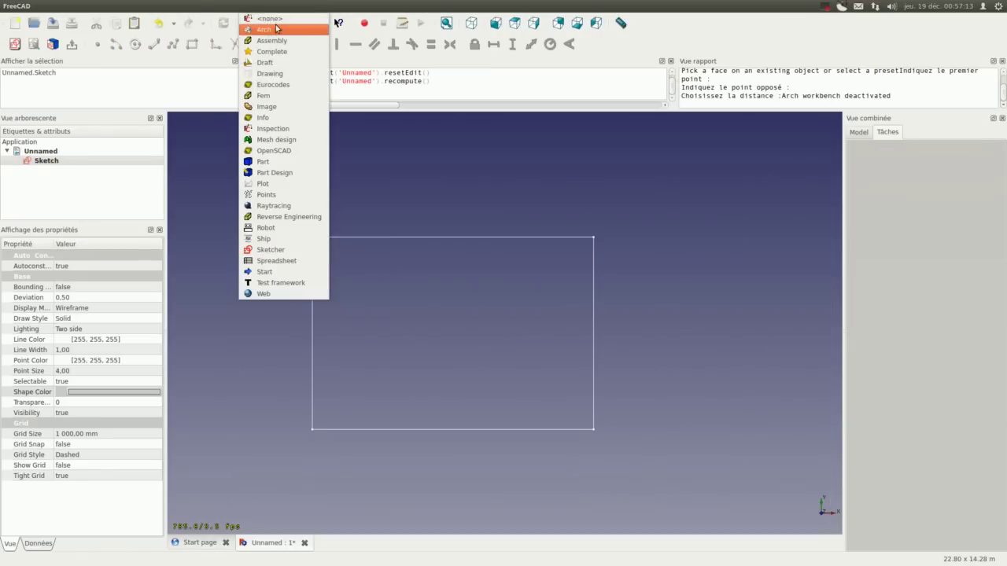
click(267, 33)
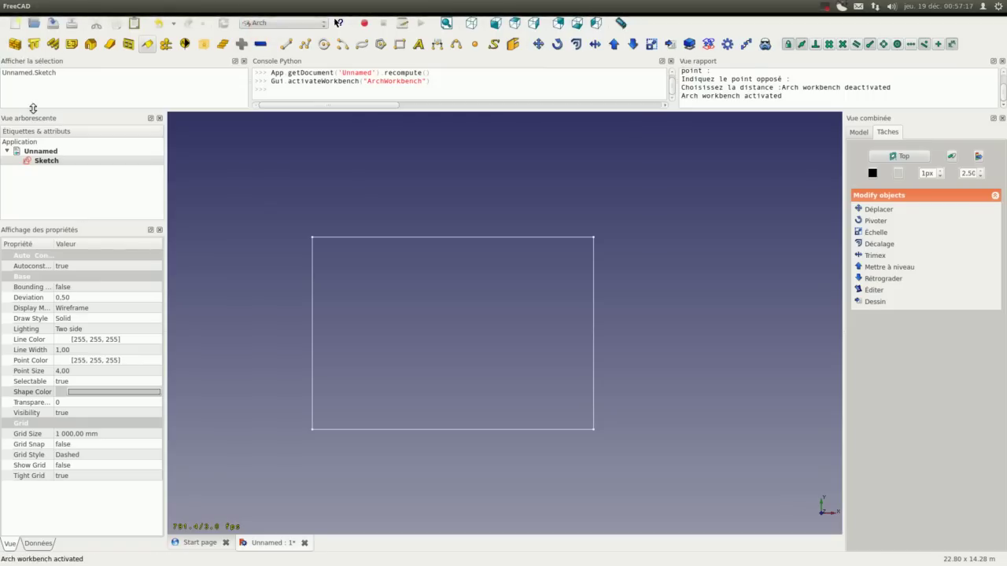
- Build a Structure slab from the rectangle sketch and select it
click(37, 164)
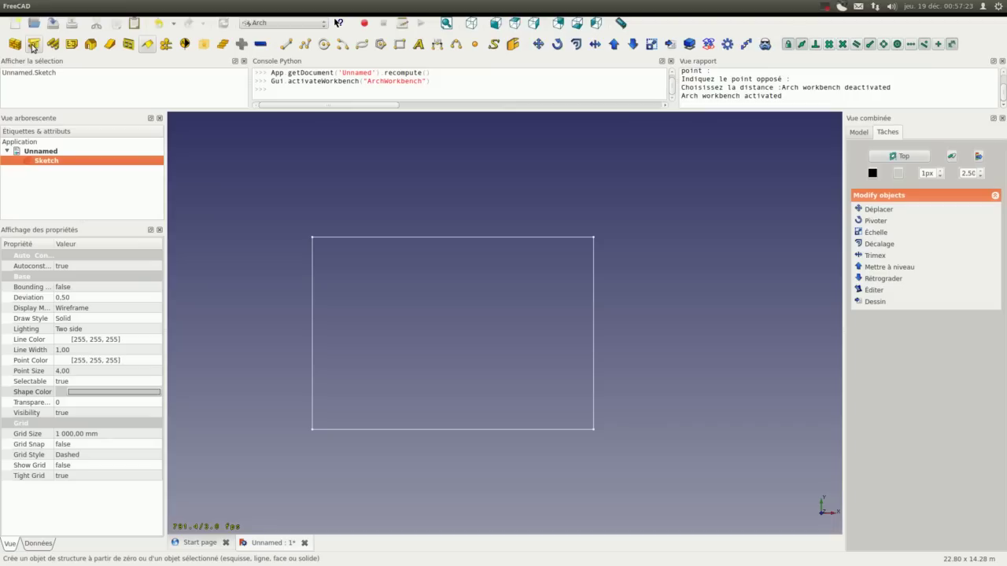
click(33, 45)
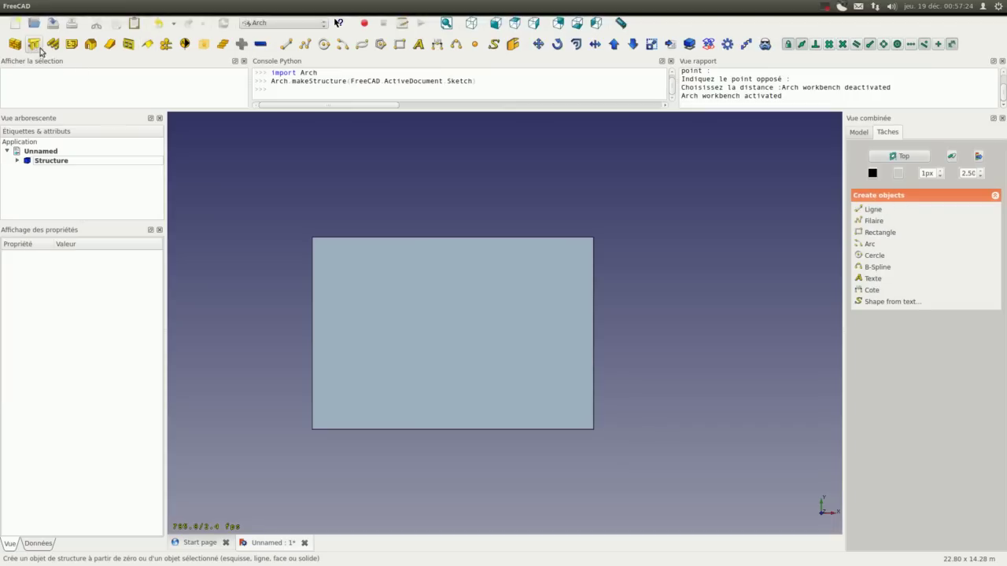
click(37, 164)
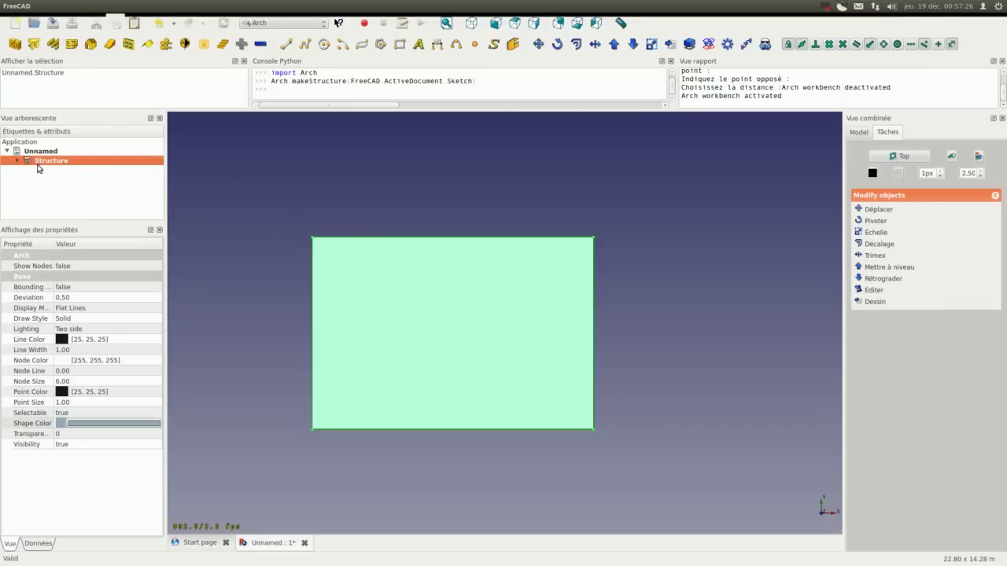
- Set the Structure's Height to 200 mm in axonometric view
click(472, 24)
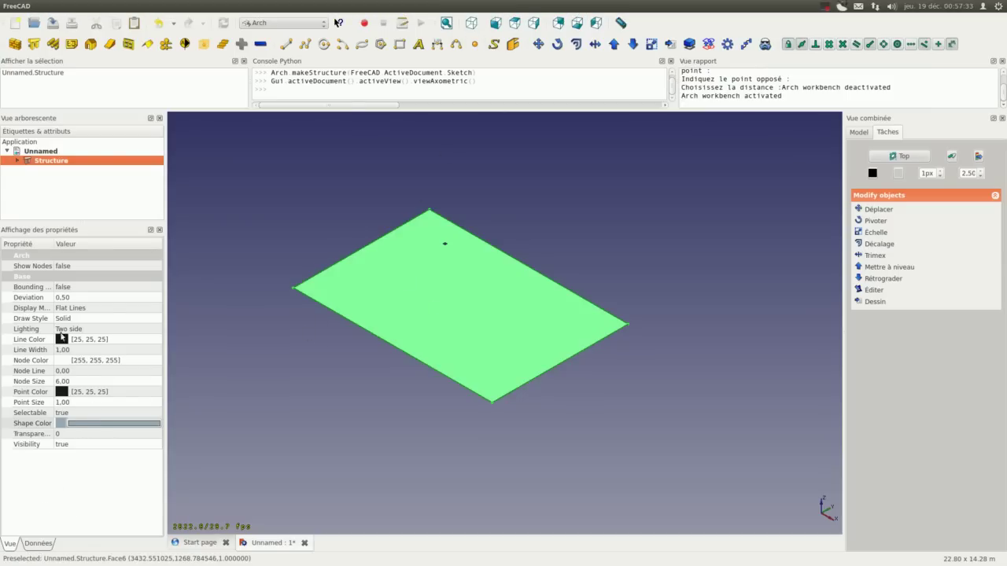
click(41, 544)
click(79, 277)
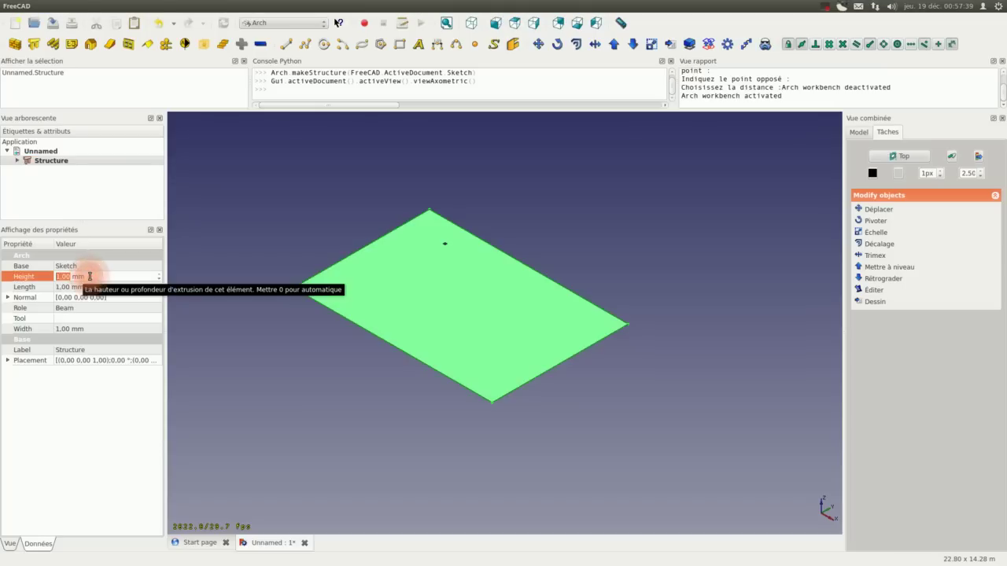
text(200)
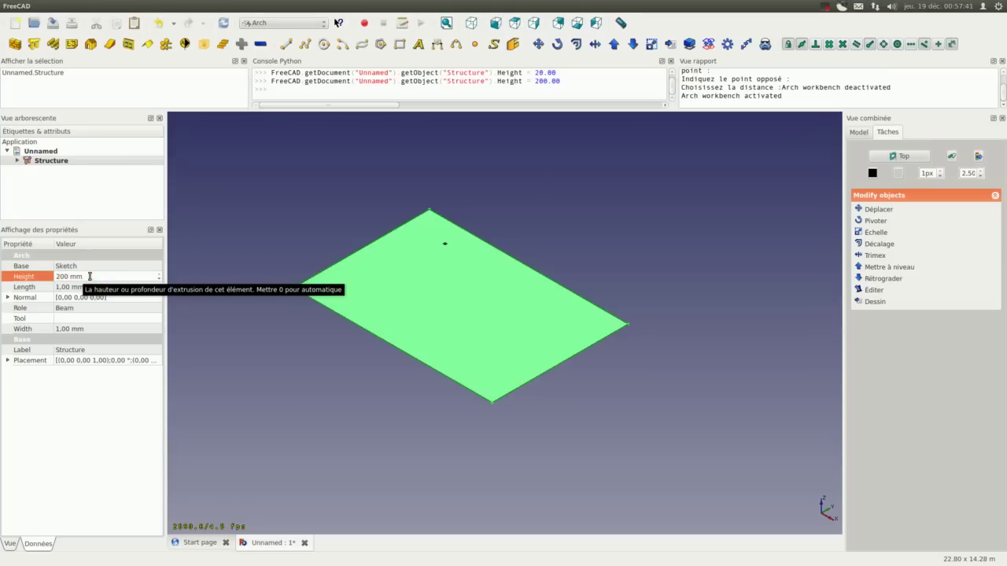
key(Tab)
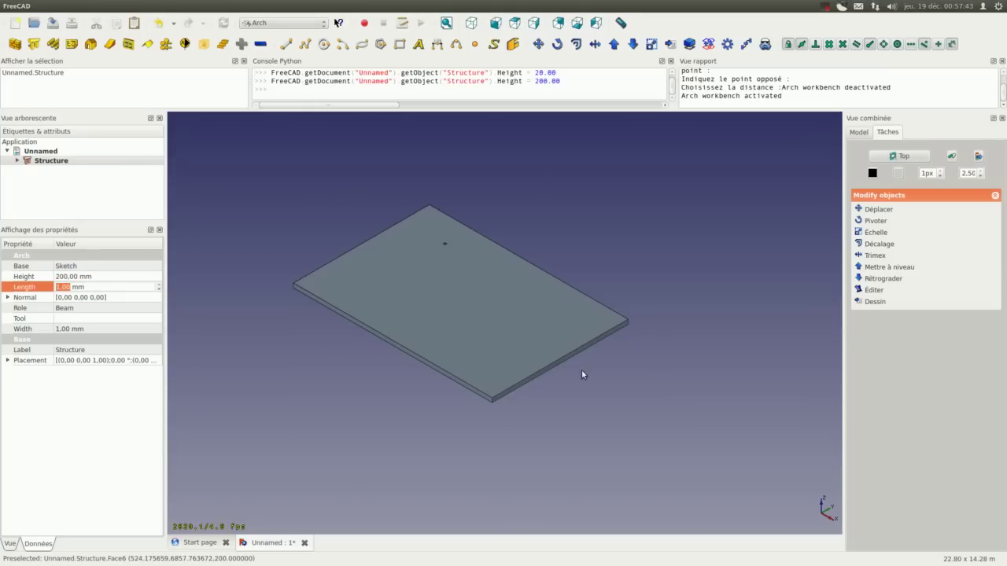
- Orbit around the slab and select its base Sketch in the tree
scroll(515, 280, up, 1)
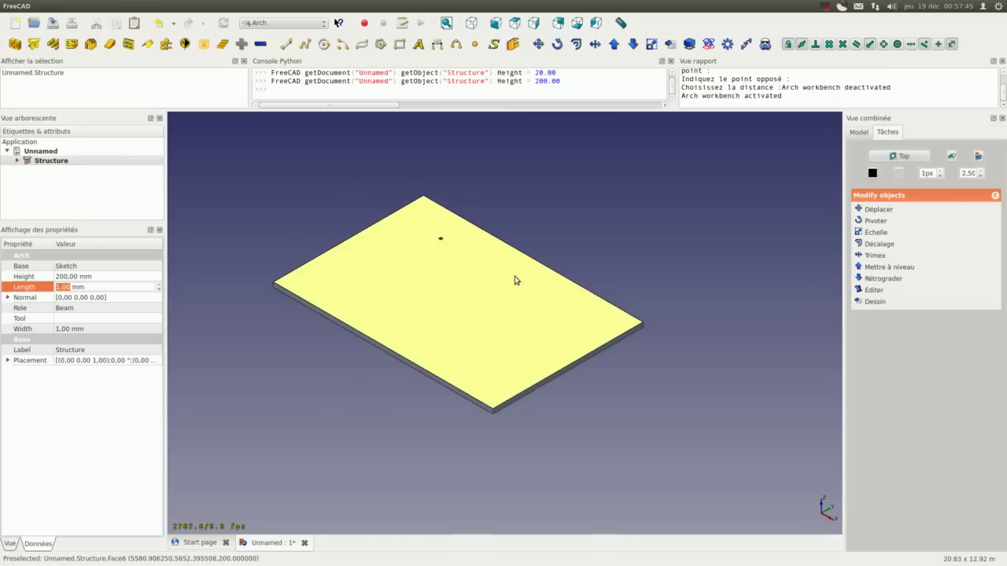
scroll(406, 228, up, 1)
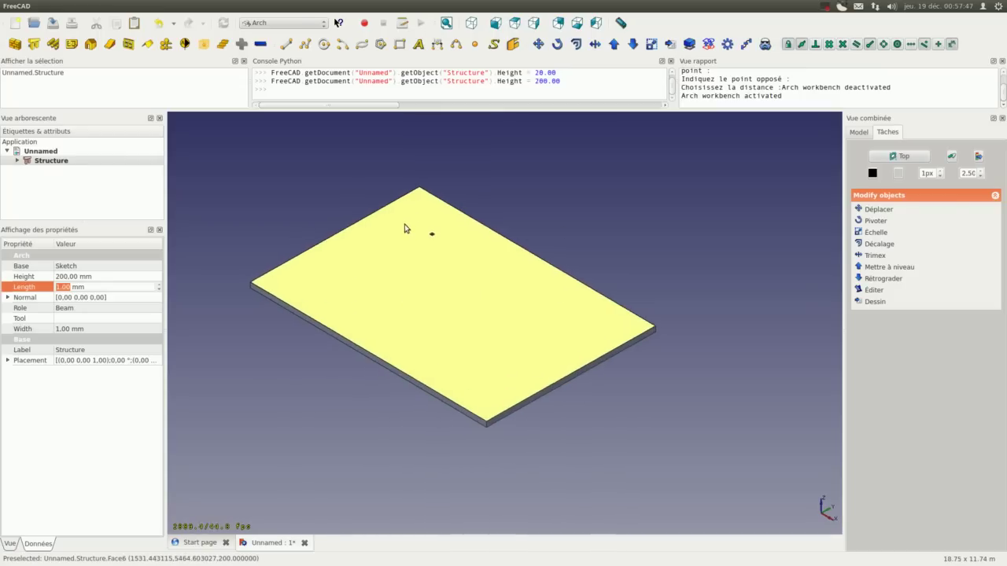
mouse_move(406, 227)
middle_down()
mouse_move(427, 229)
mouse_move(411, 256)
middle_up()
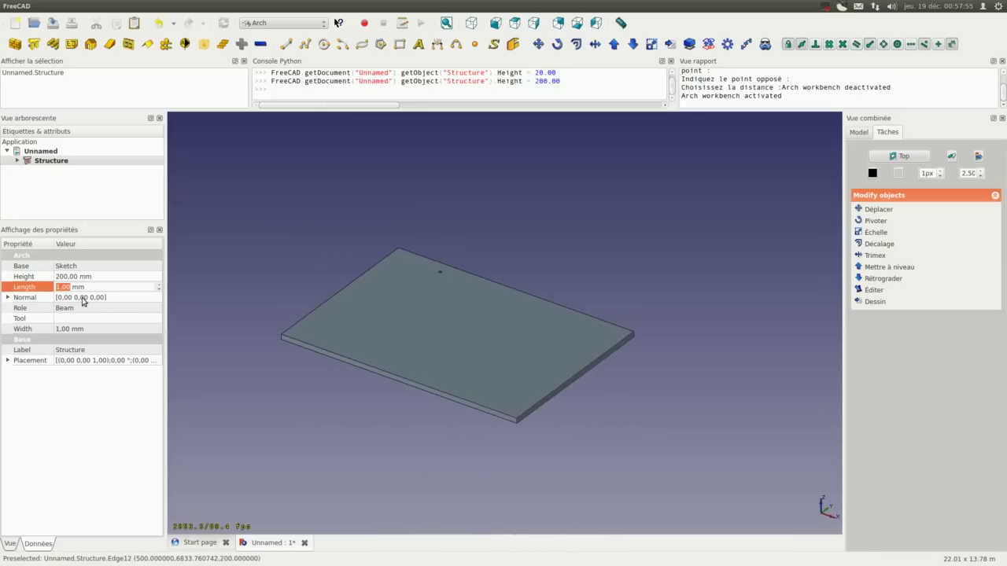
click(15, 161)
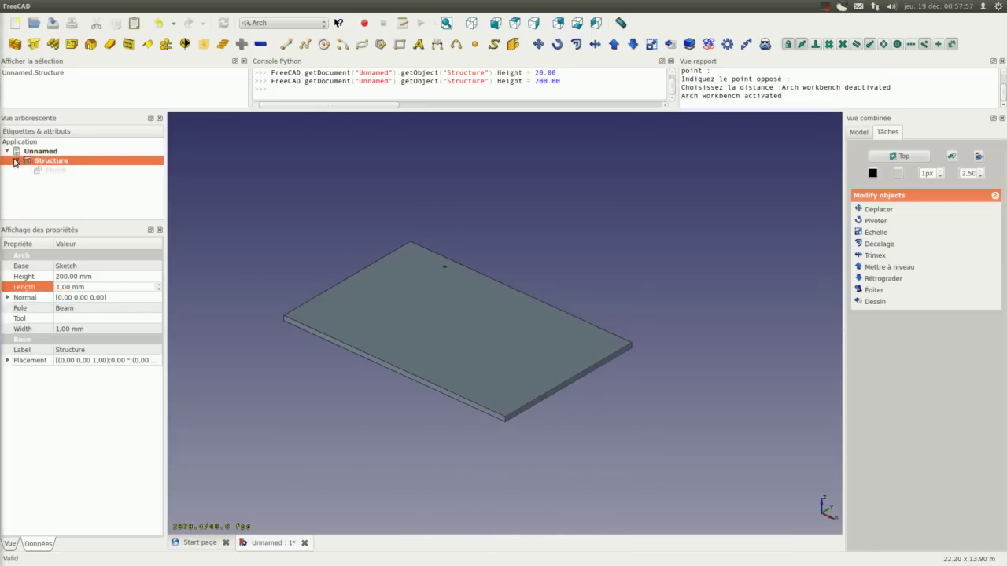
click(54, 170)
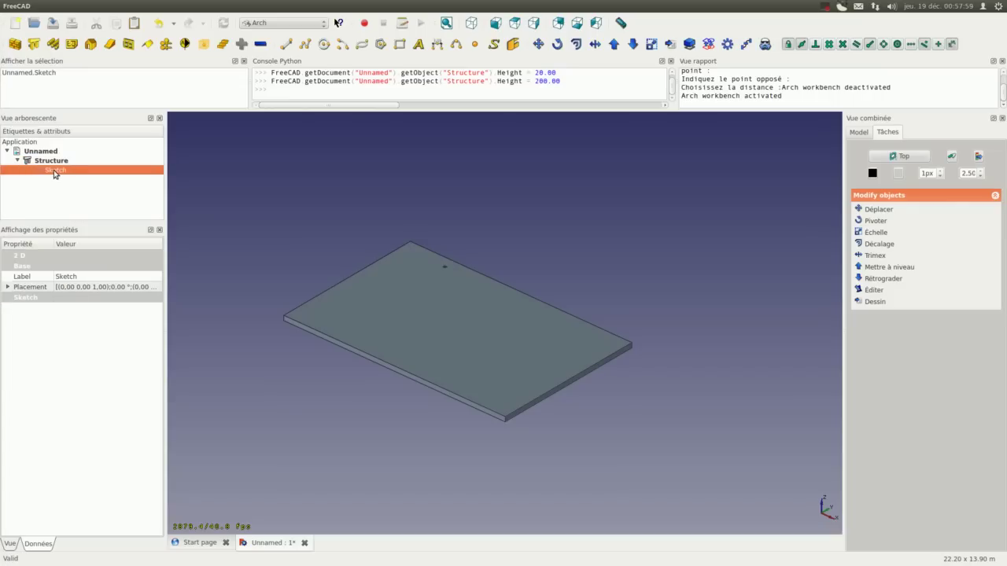
- Change the base sketch's 9500 mm width constraint to 10 m and close the sketch
double_click(54, 171)
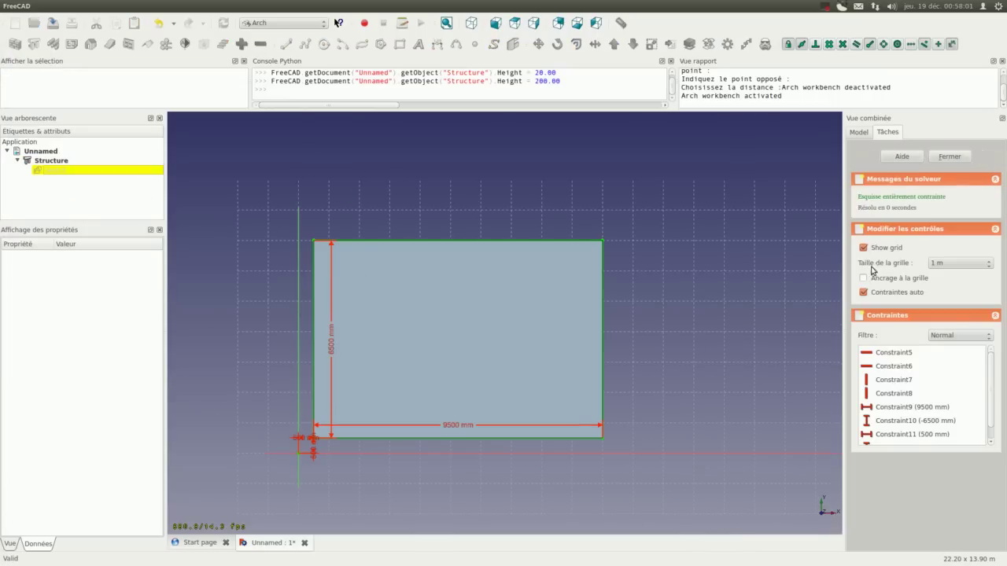
double_click(449, 424)
text(10000)
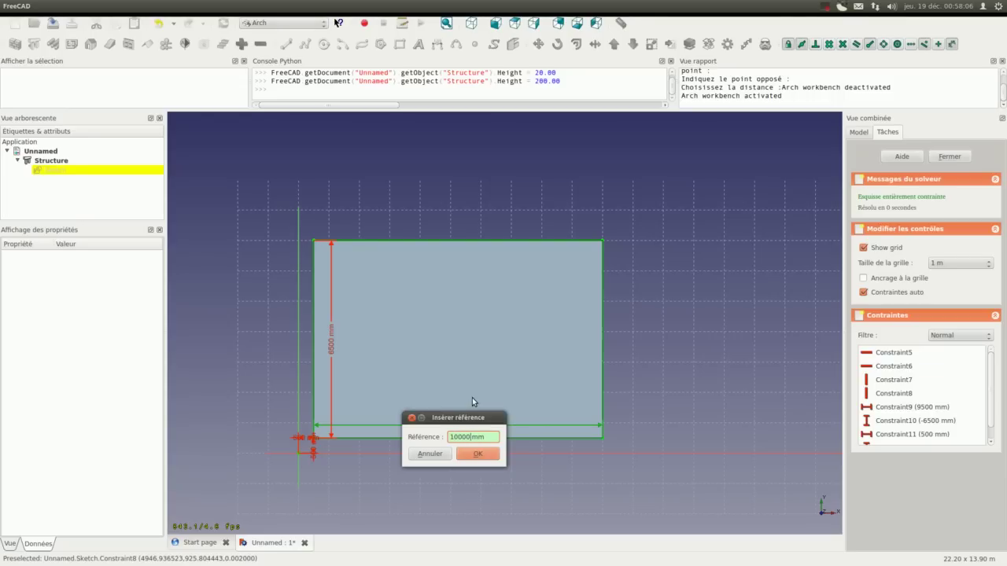
key(Return)
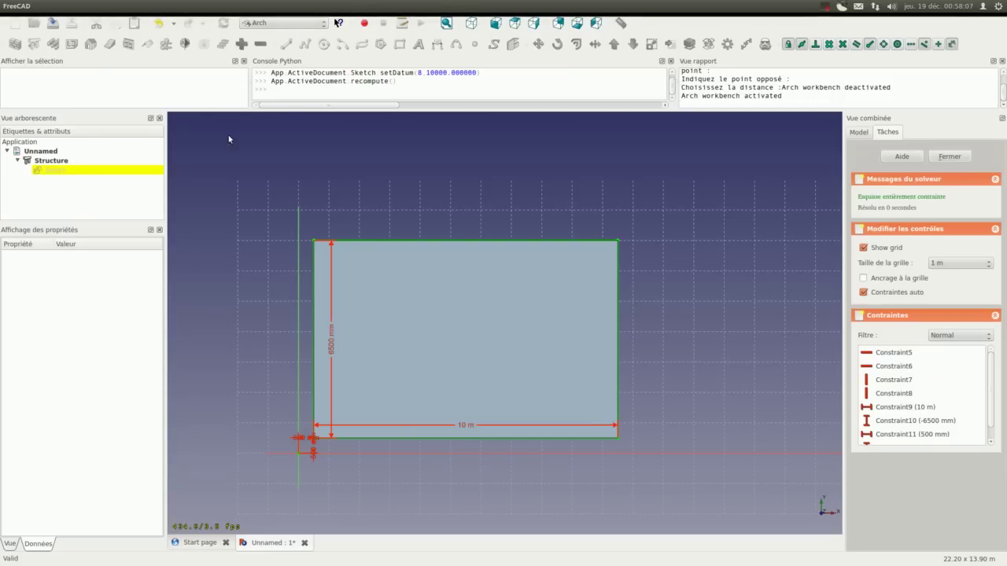
click(959, 158)
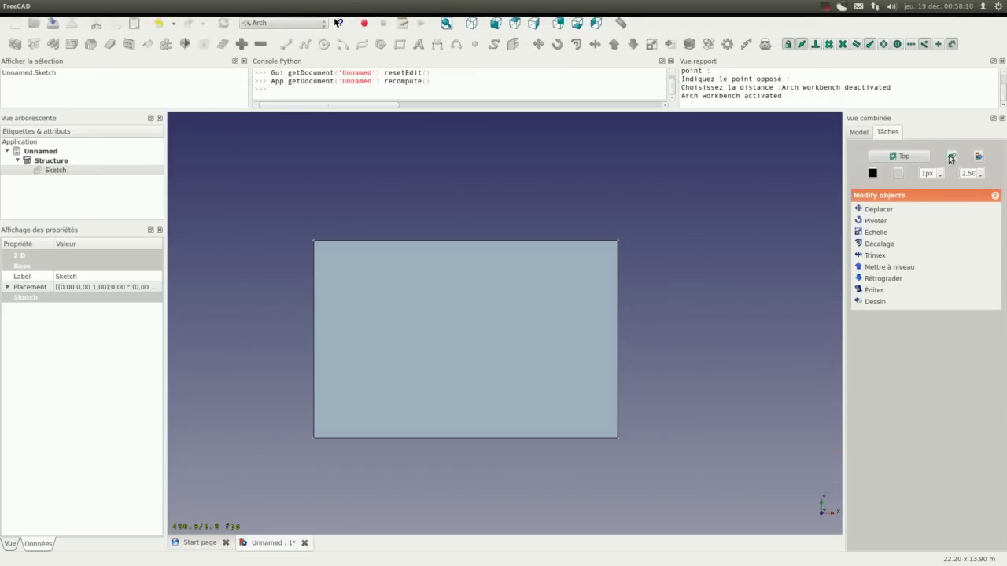
- Hide the base Sketch with Space so only the 10 m slab is visible
click(472, 25)
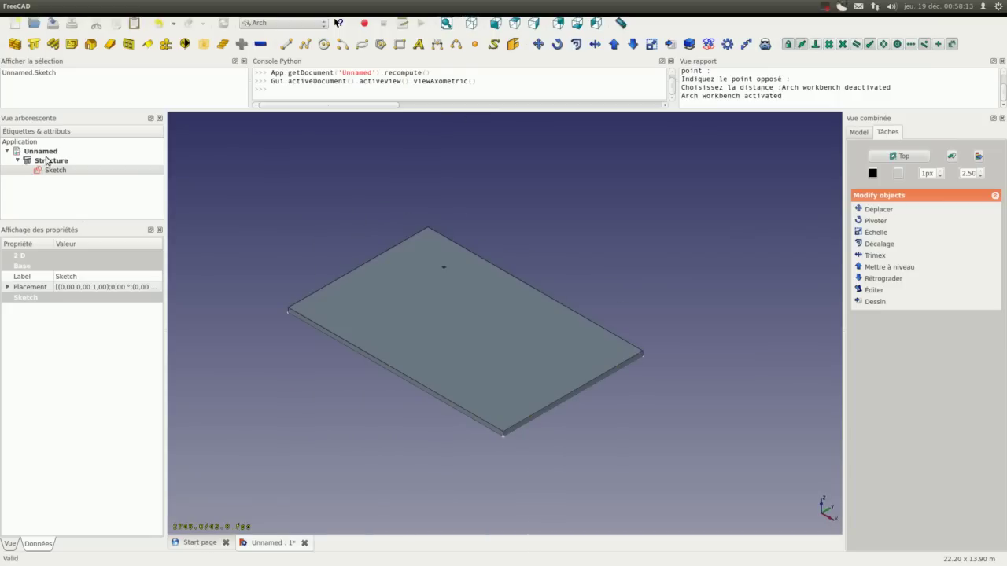
click(49, 162)
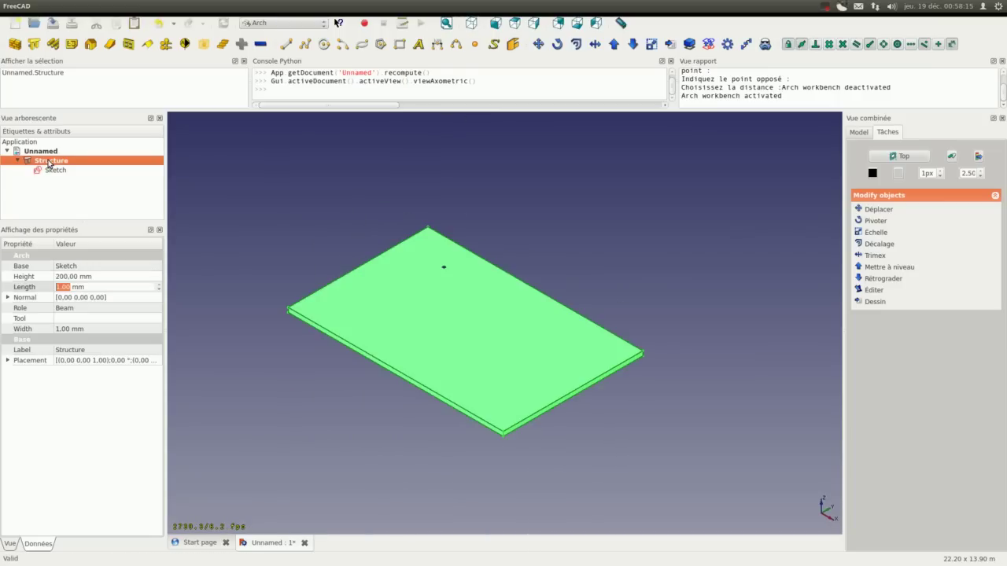
key(space)
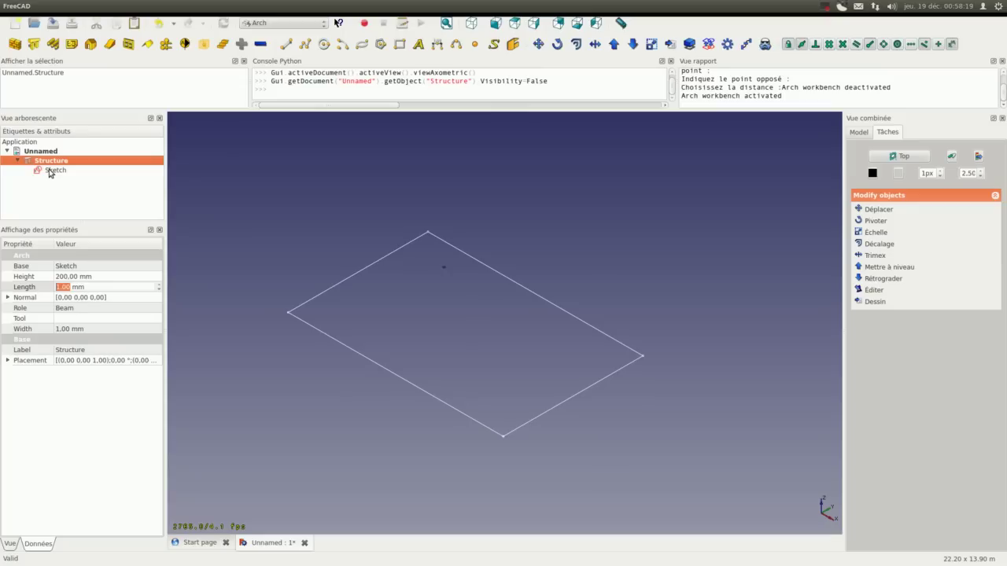
click(54, 171)
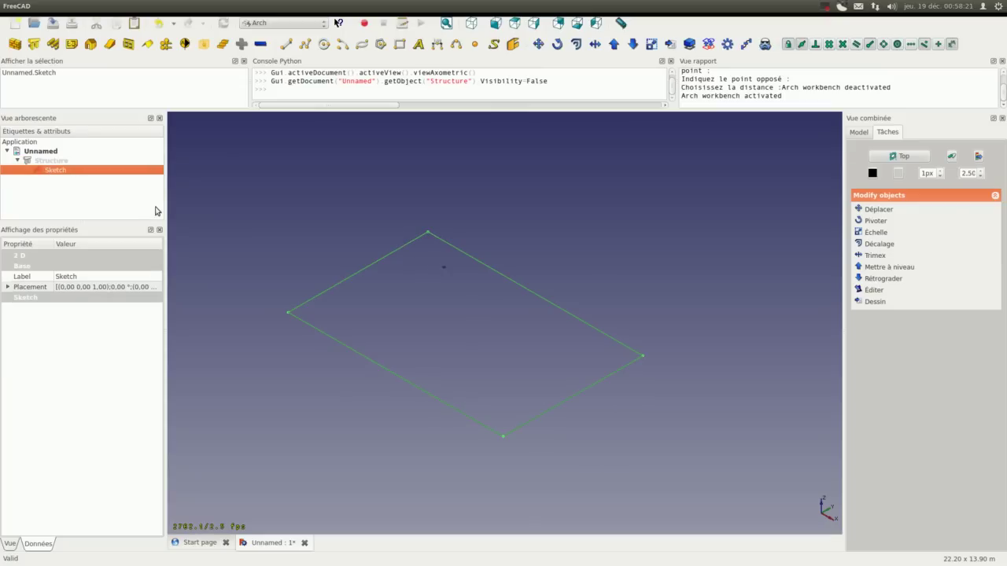
key(space)
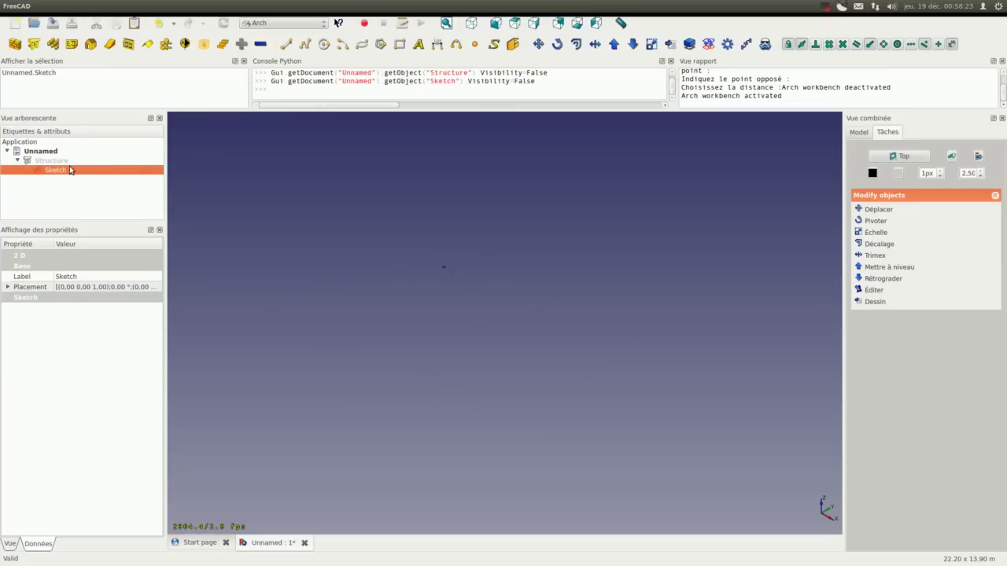
click(55, 161)
key(space)
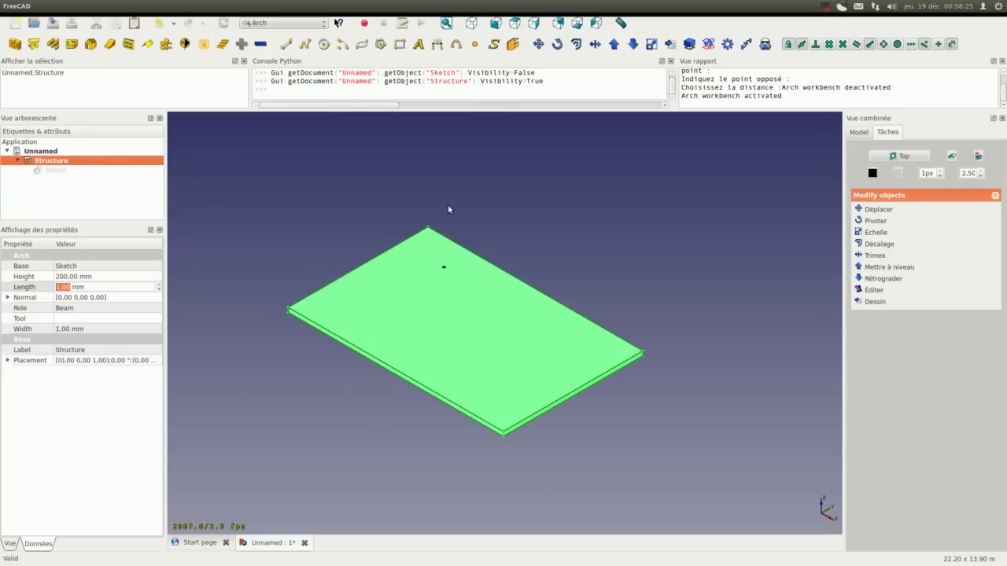
- Clear the selection and bring up the workbench list
click(448, 209)
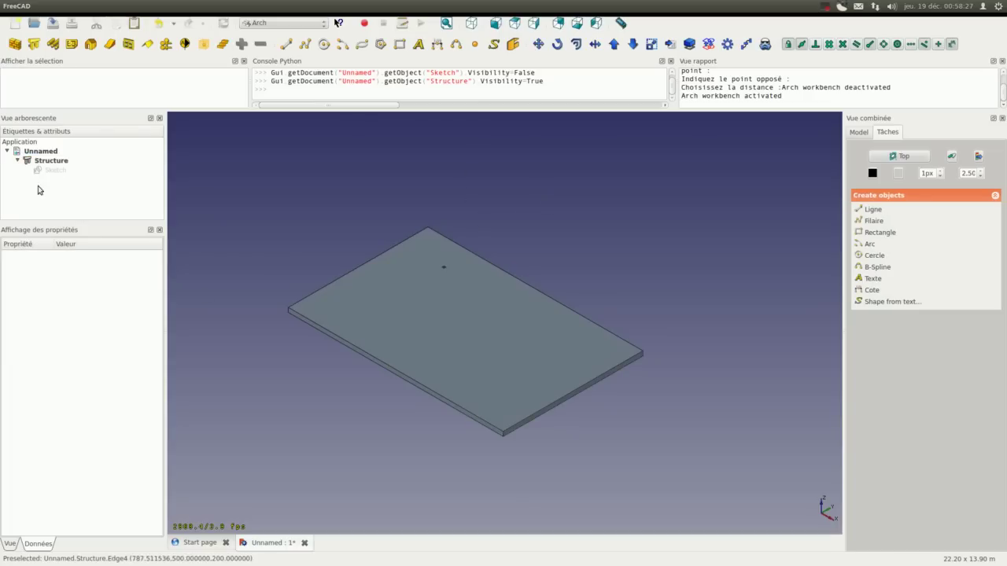
click(49, 161)
scroll(435, 265, up, 1)
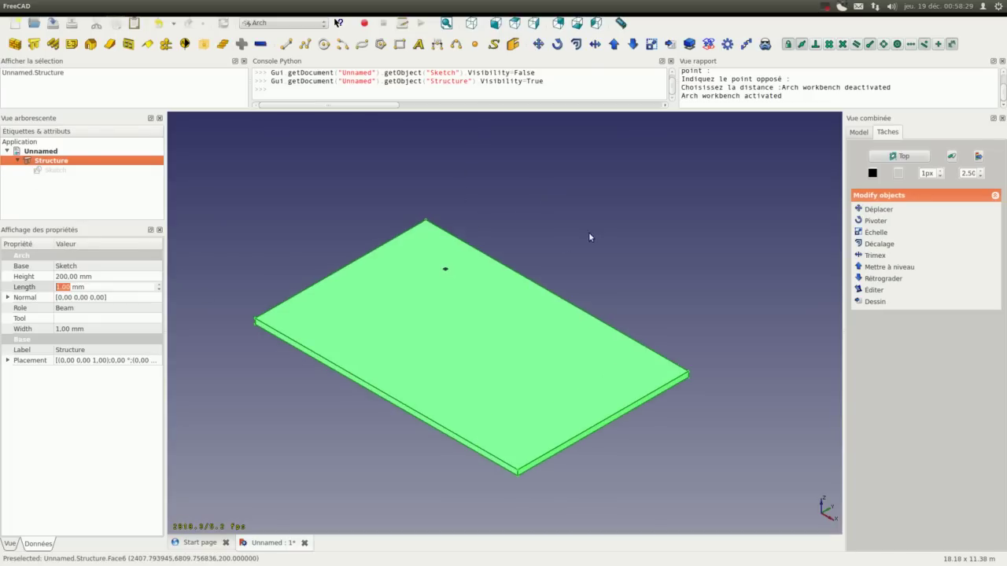
click(561, 231)
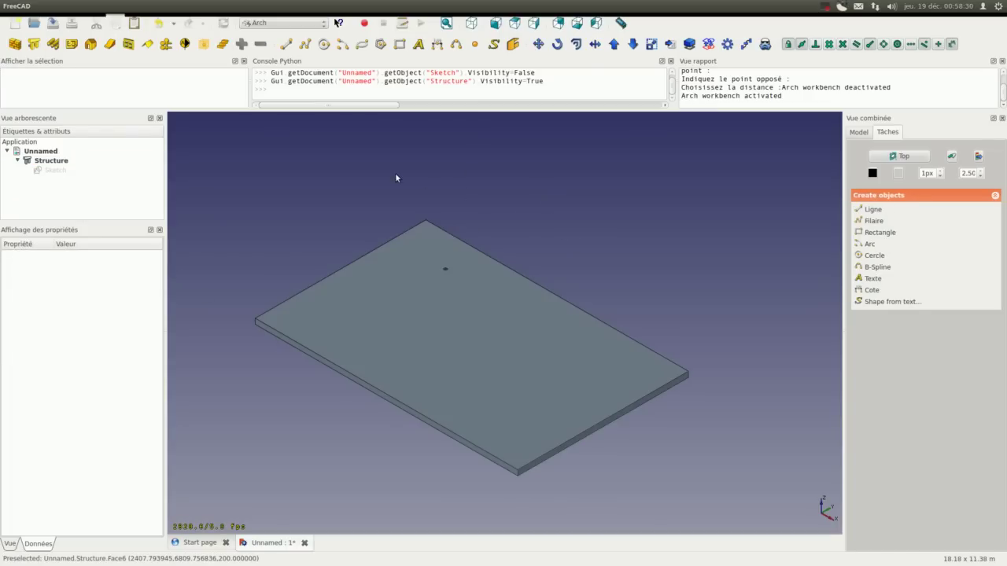
click(277, 22)
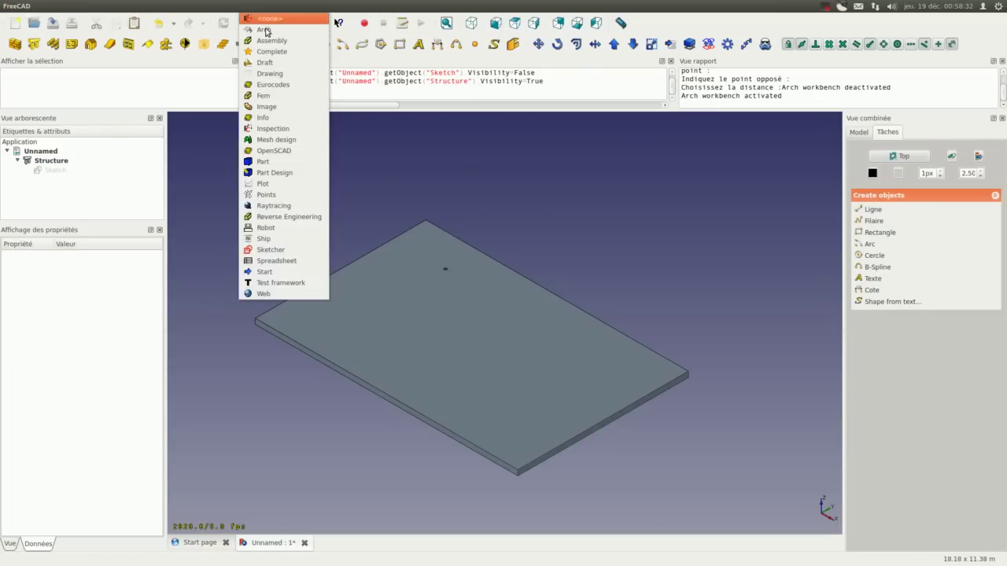
- In Sketcher, create Sketch001 on the slab's top face
click(272, 248)
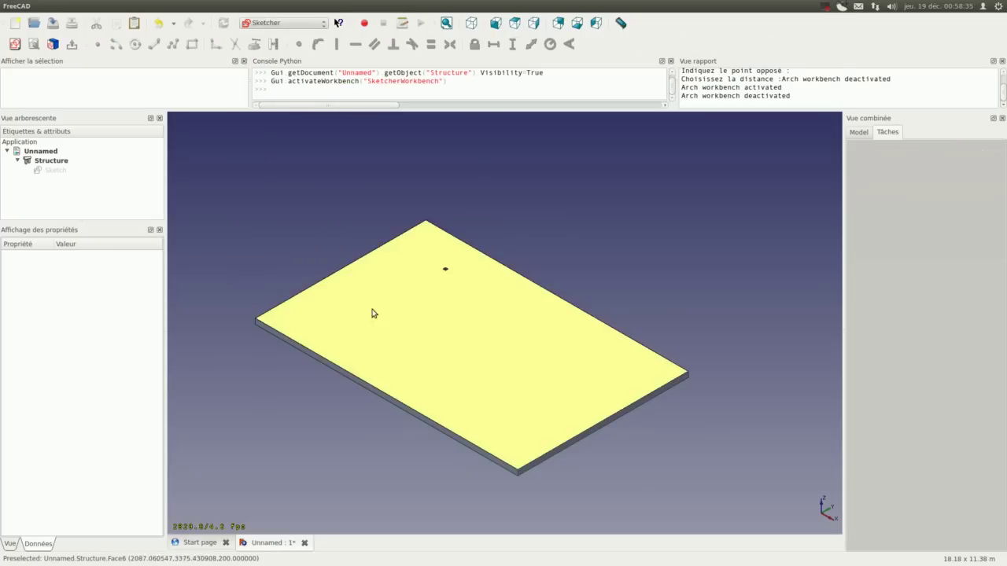
click(425, 325)
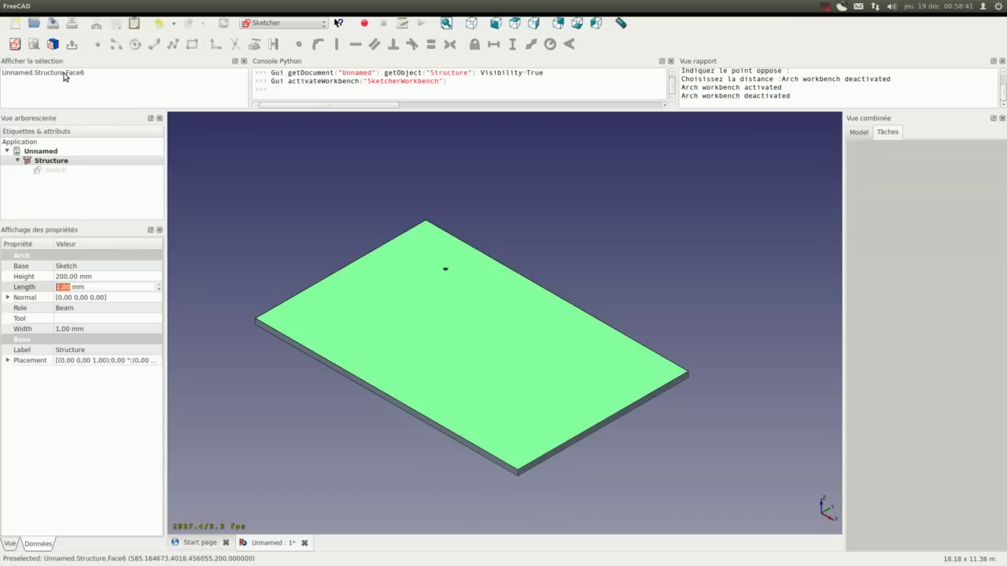
click(15, 44)
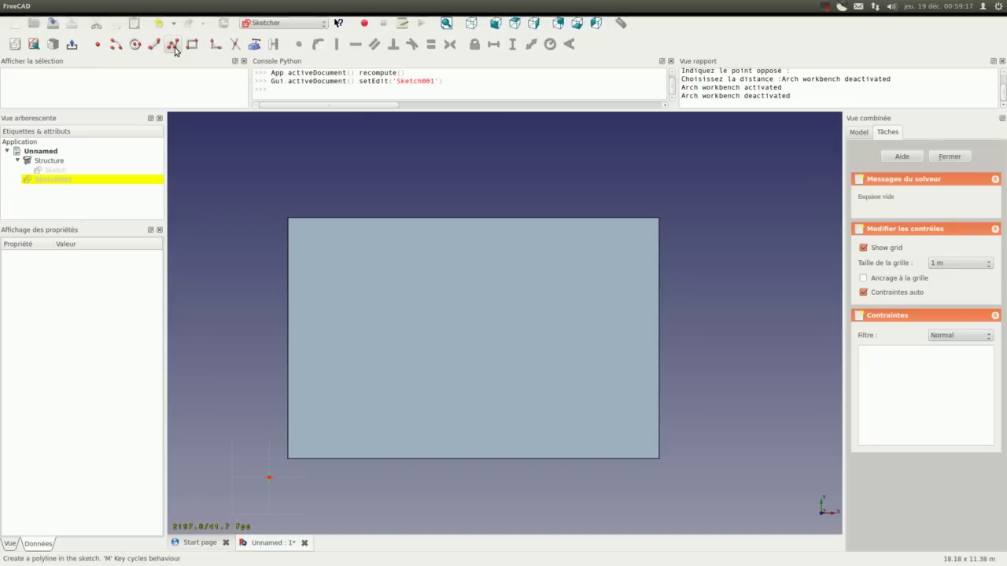
- Draw a closed four-corner polyline tracing the slab's rectangular outline
click(173, 49)
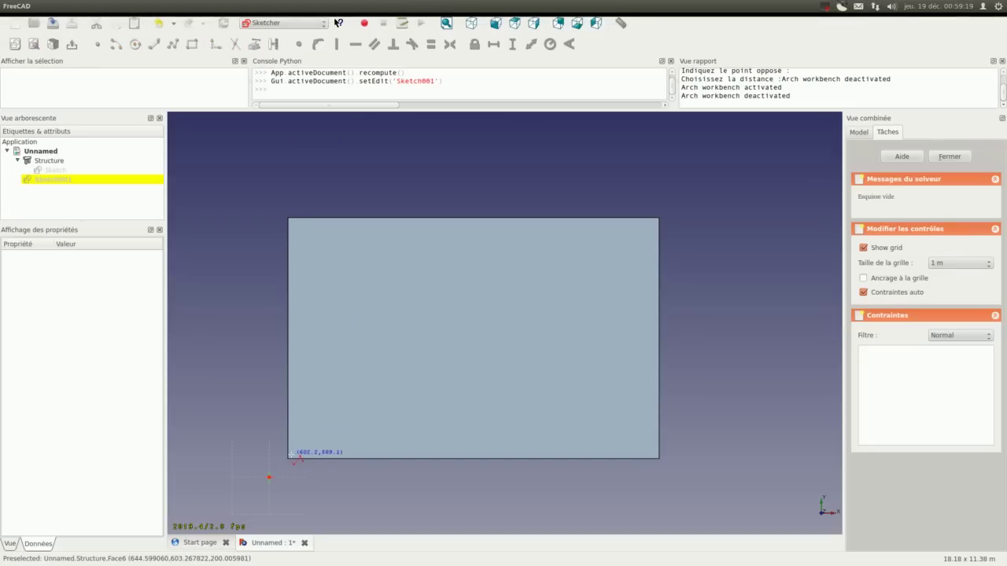
click(655, 456)
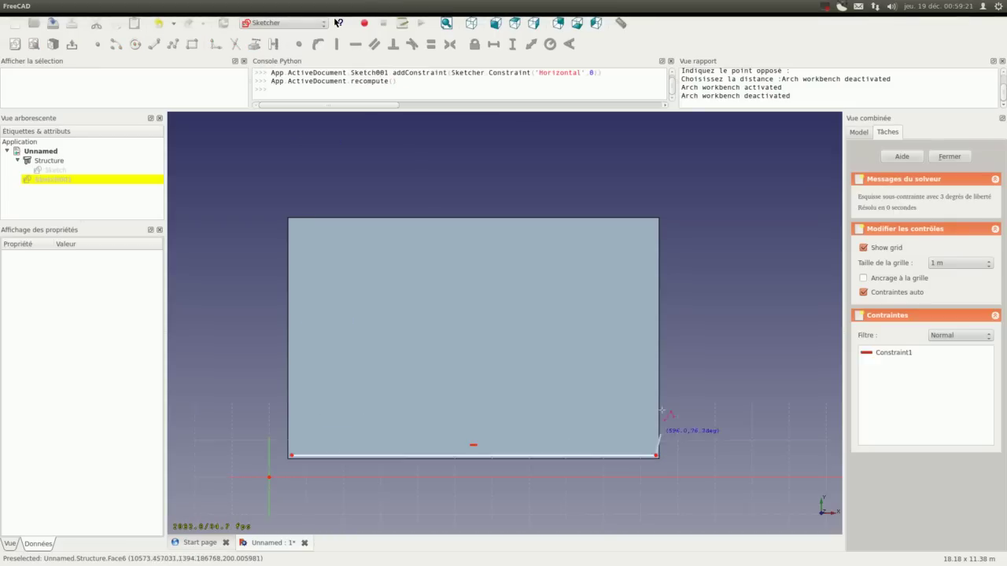
click(655, 223)
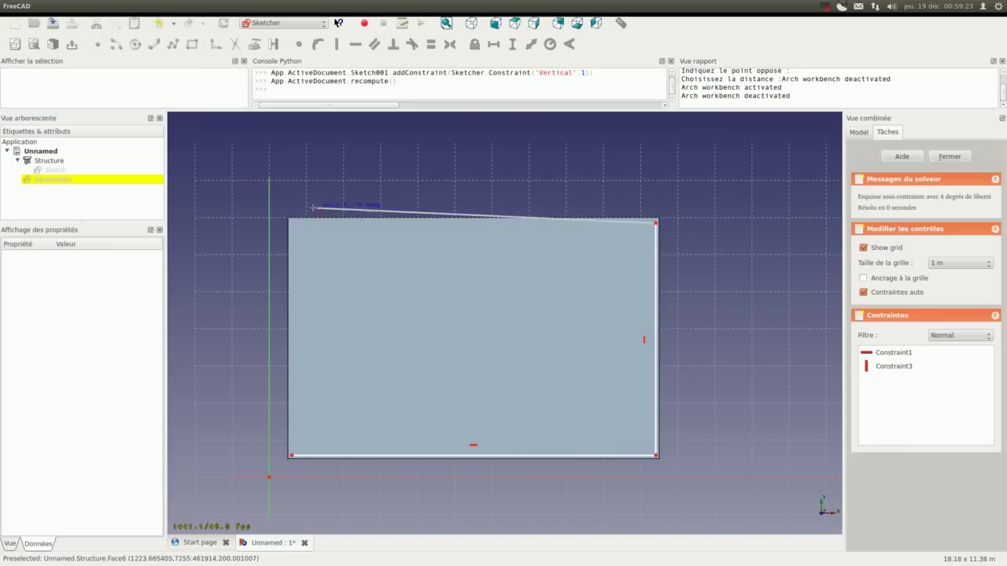
click(296, 223)
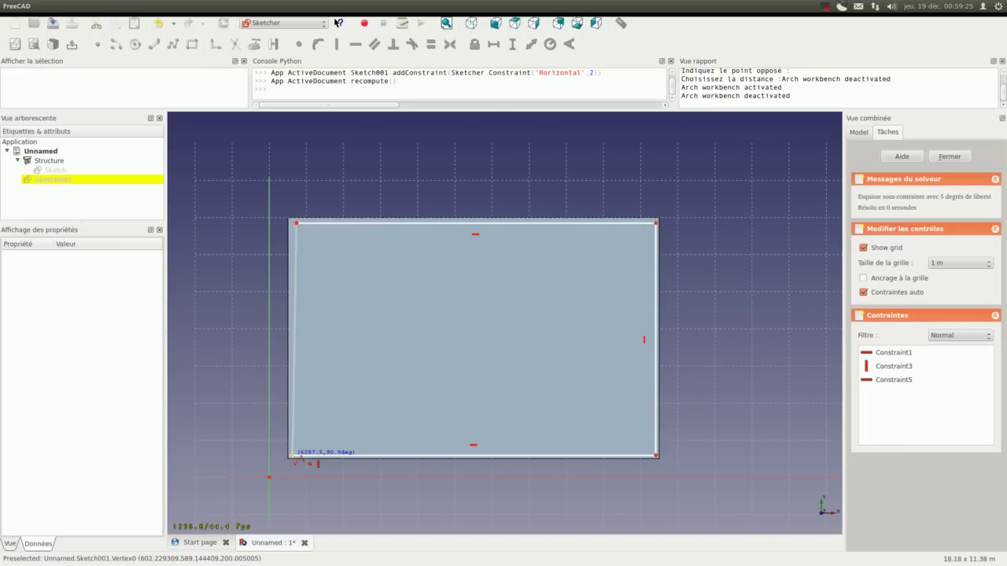
click(291, 456)
scroll(327, 349, down, 2)
scroll(330, 401, up, 3)
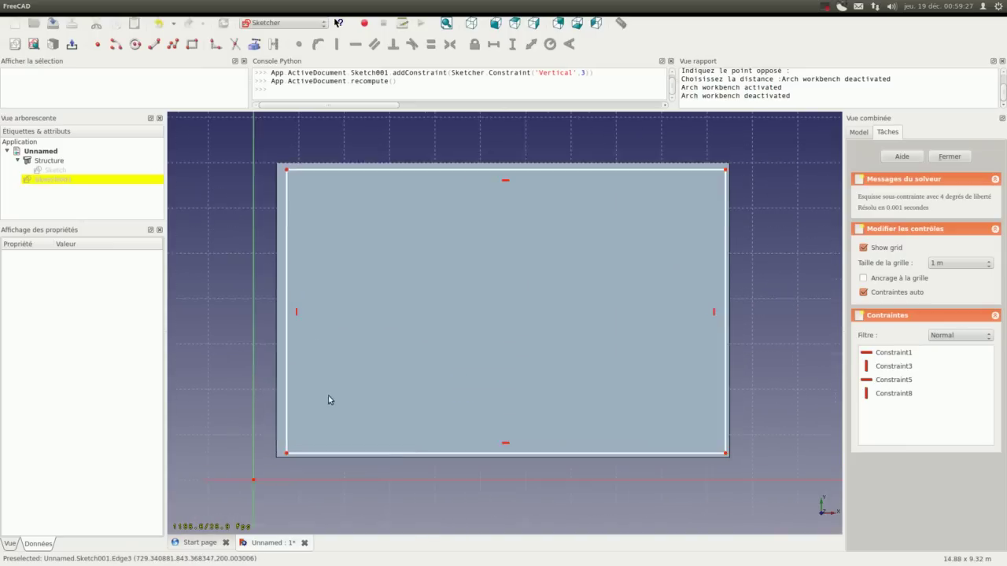
scroll(308, 439, down, 1)
- Drag the outline's bottom-left vertex to adjust it, then check the left edge
drag(291, 447, 287, 444)
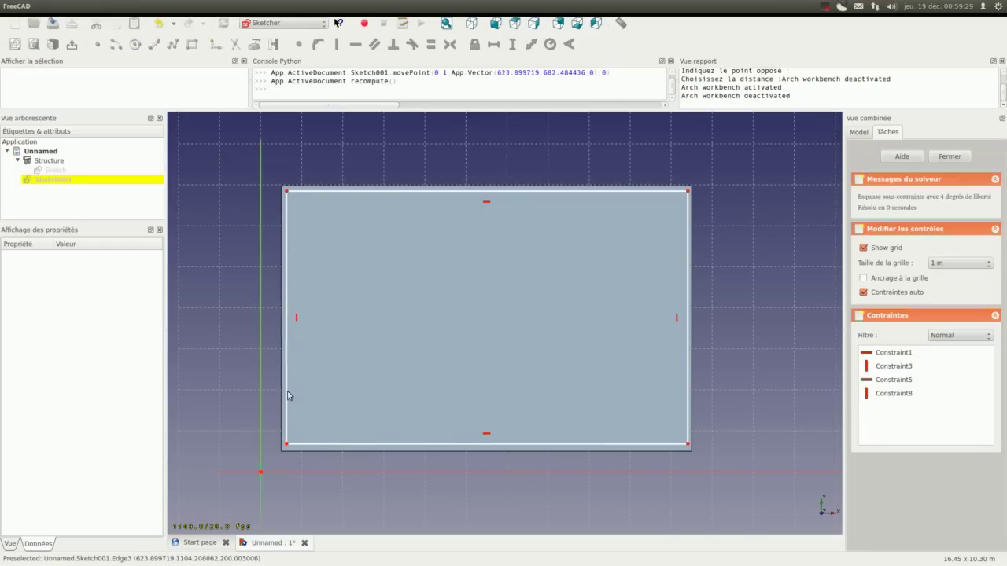
click(286, 354)
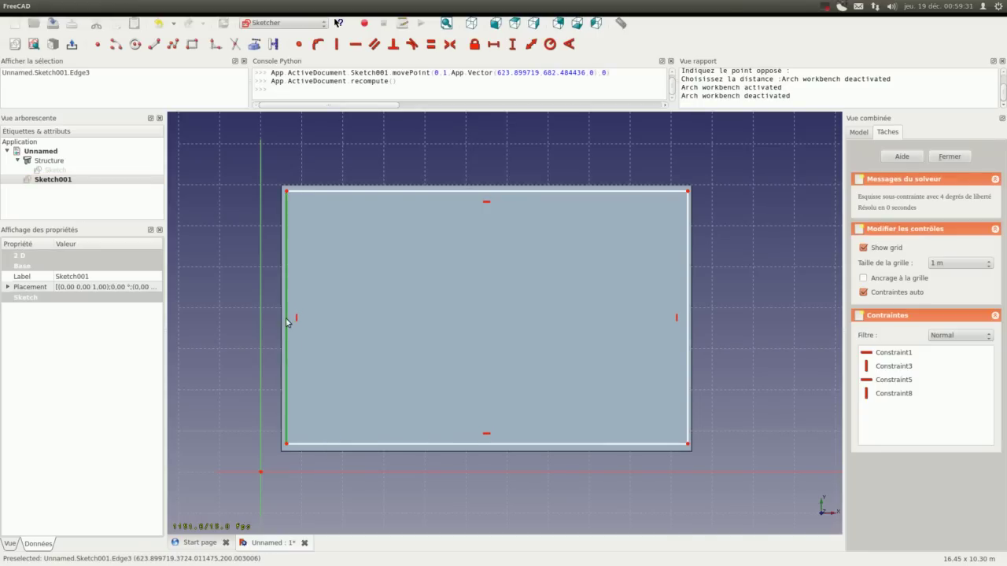
click(291, 314)
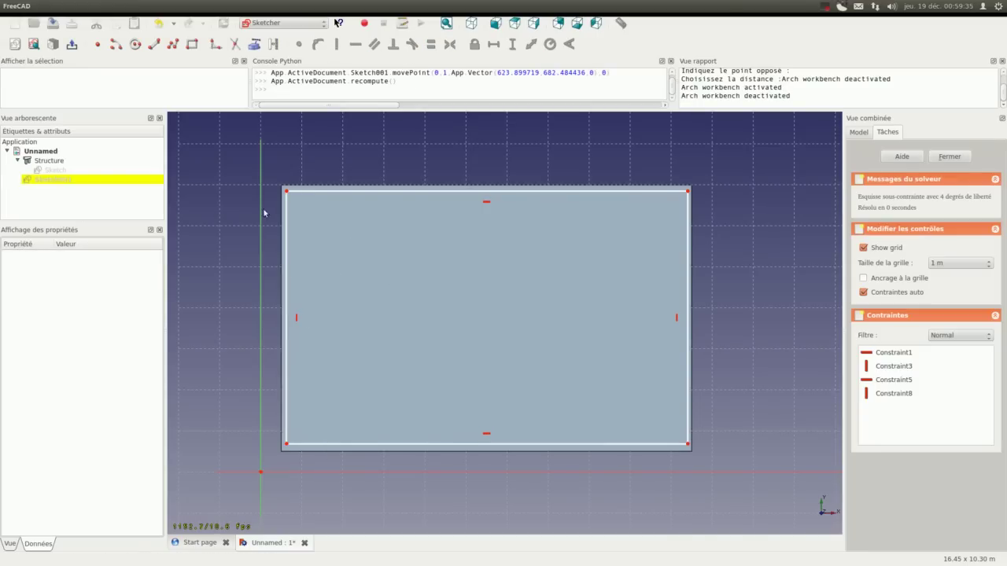
click(286, 241)
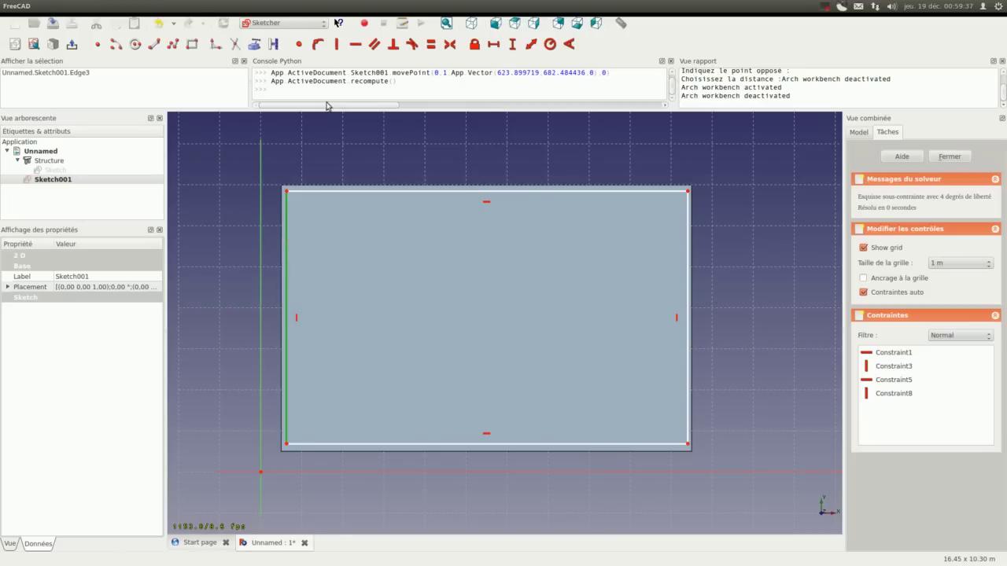
click(287, 294)
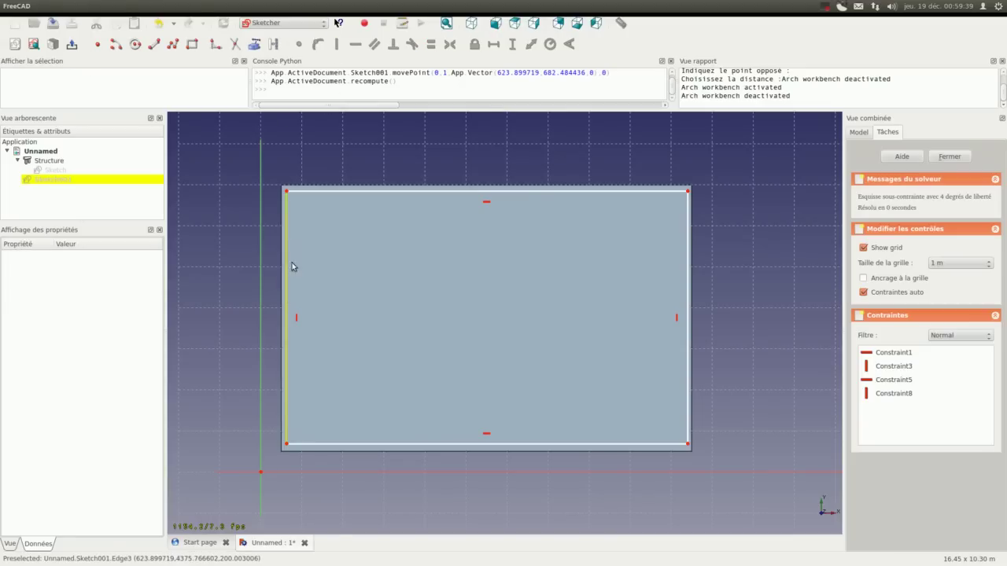
click(255, 44)
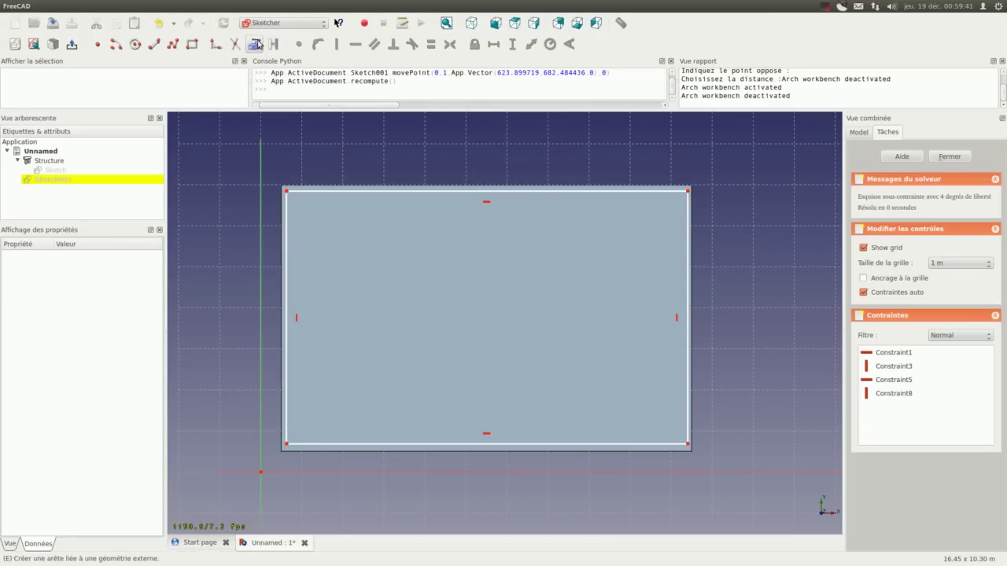
- Link the slab's bottom edge as external geometry and make the bottom-left corners coincide
click(256, 43)
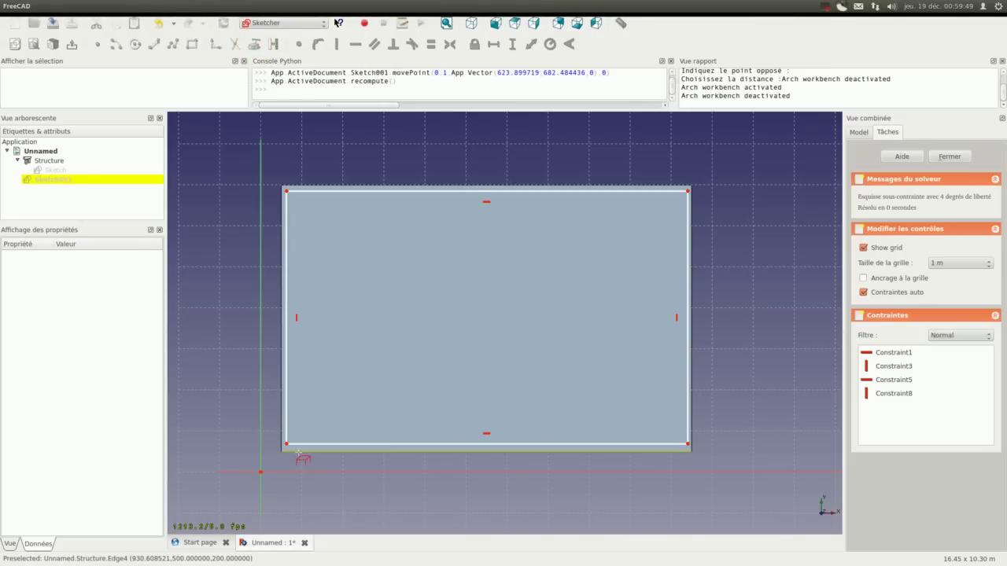
click(299, 459)
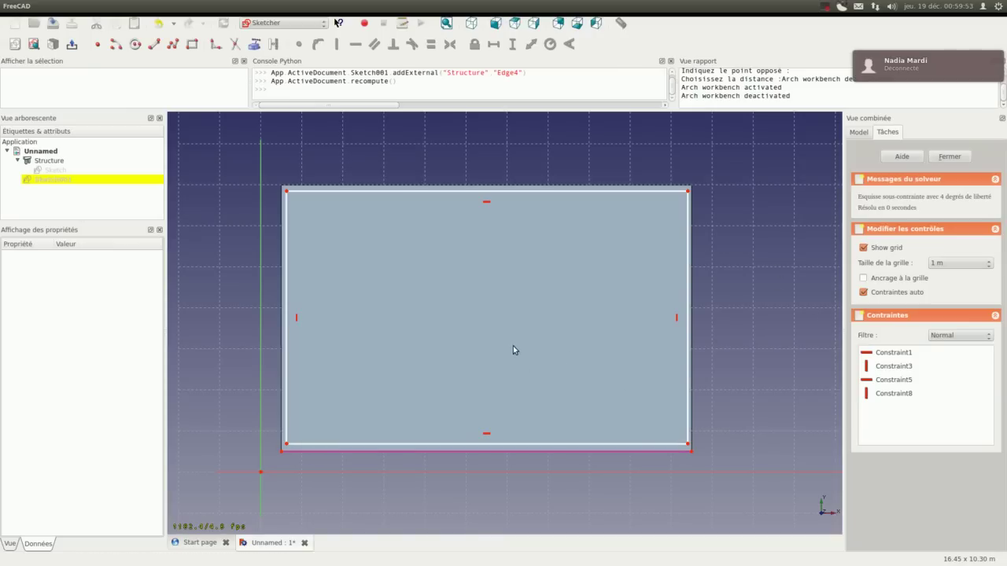
scroll(286, 441, up, 2)
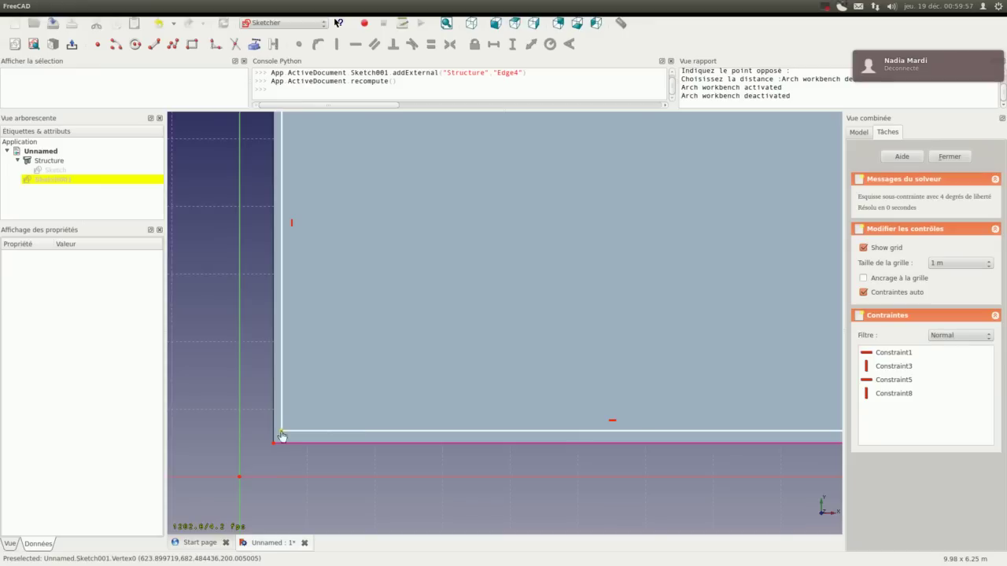
click(281, 432)
click(274, 442)
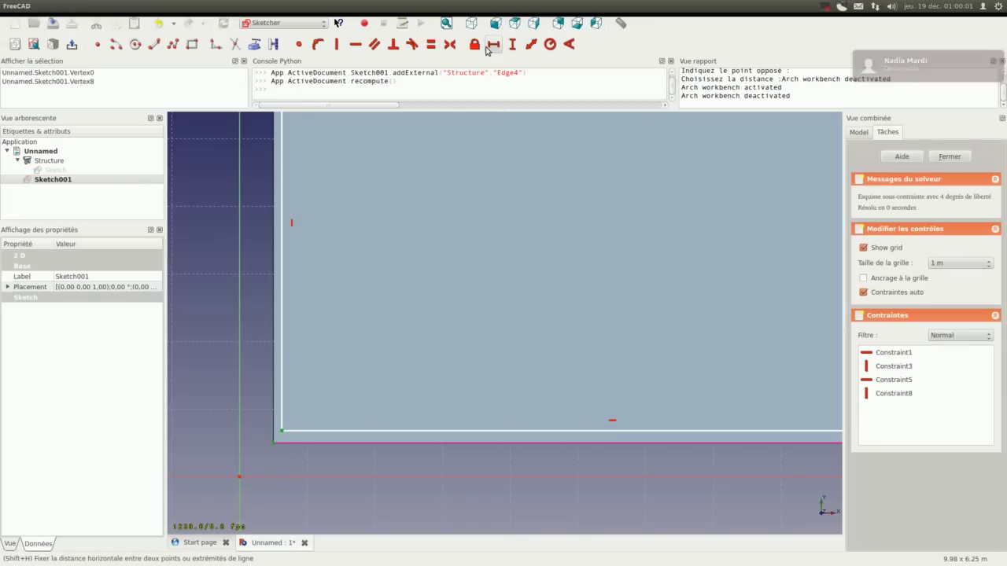
click(299, 44)
- Make the outline's bottom-right corner coincide with the slab corner, then fit the view
scroll(304, 441, down, 2)
scroll(577, 470, up, 2)
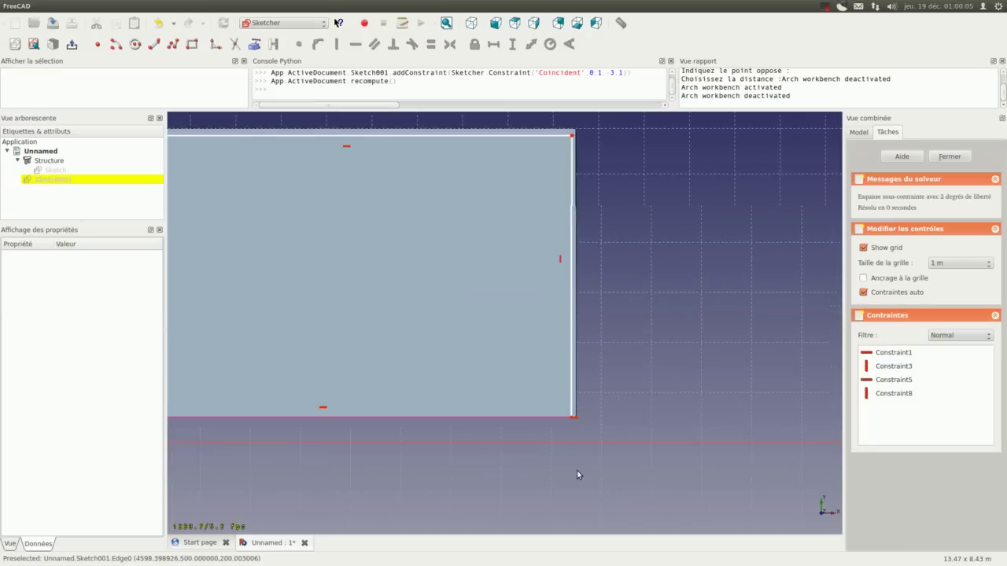
scroll(572, 417, up, 1)
click(572, 415)
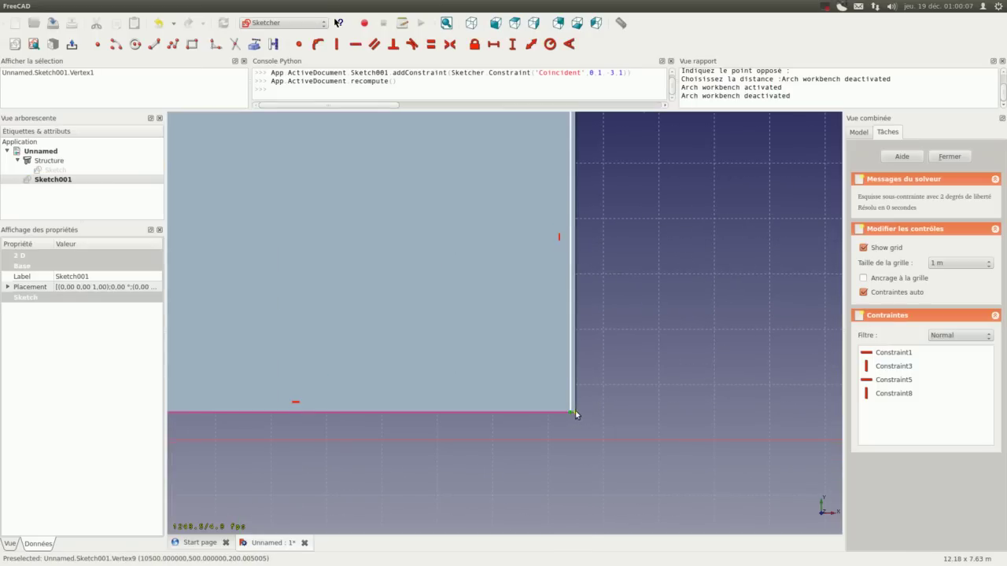
click(575, 414)
key(v)
key(f)
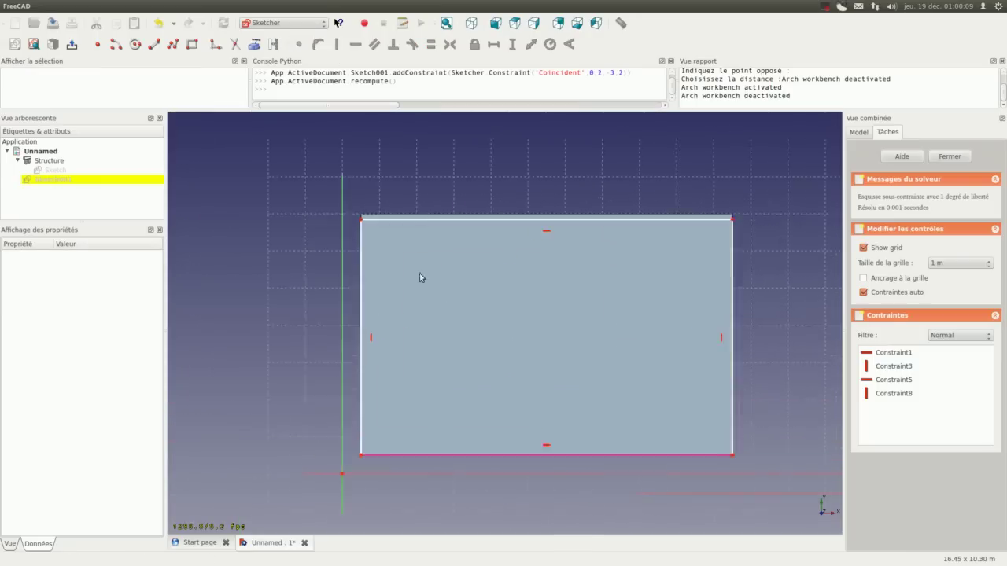
scroll(419, 274, up, 2)
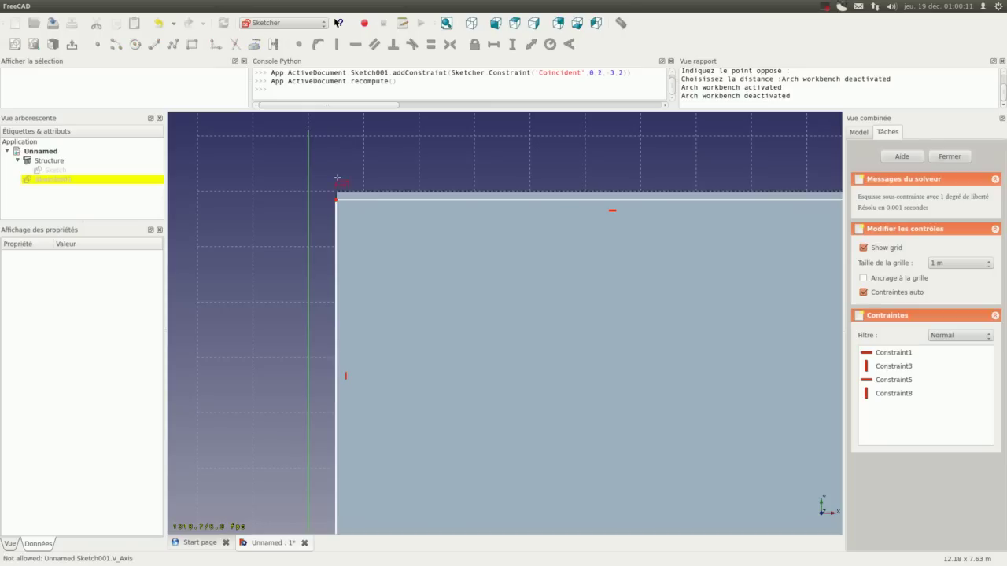
- Link the slab's left edge and make the top-left corners coincide
click(337, 203)
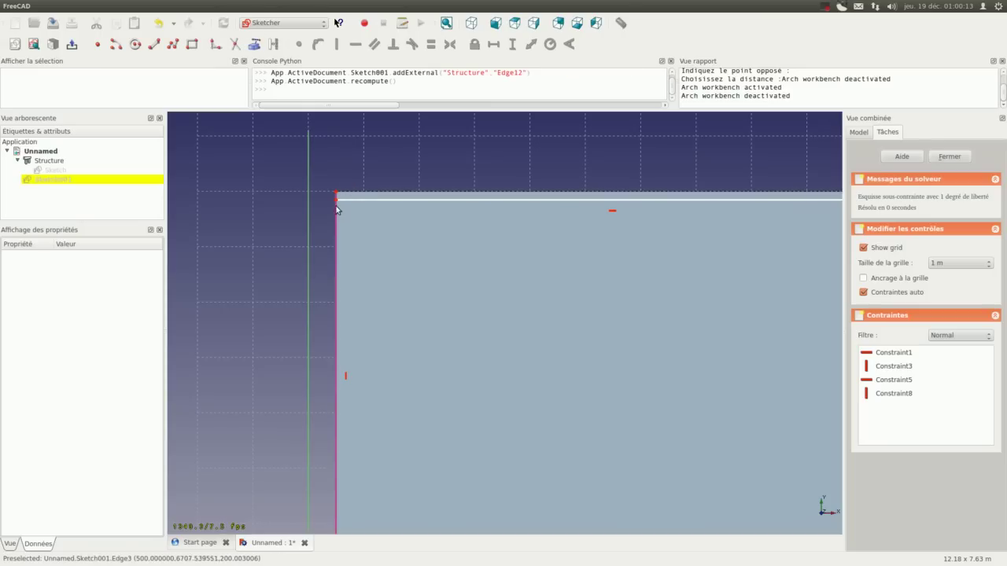
click(336, 198)
click(336, 193)
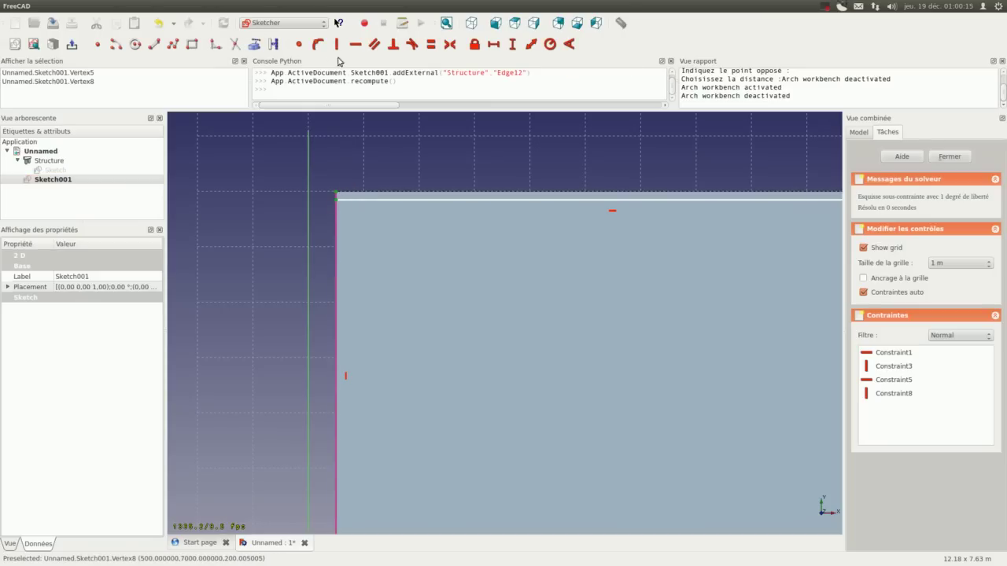
click(300, 45)
key(v)
key(f)
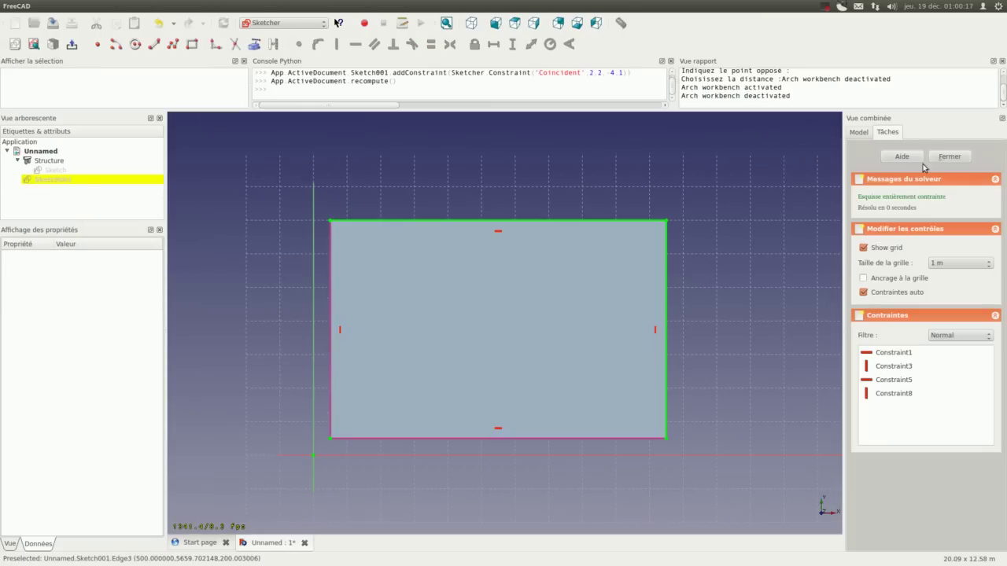
- Close Sketch001 and switch back to the Arch workbench
click(940, 157)
click(57, 179)
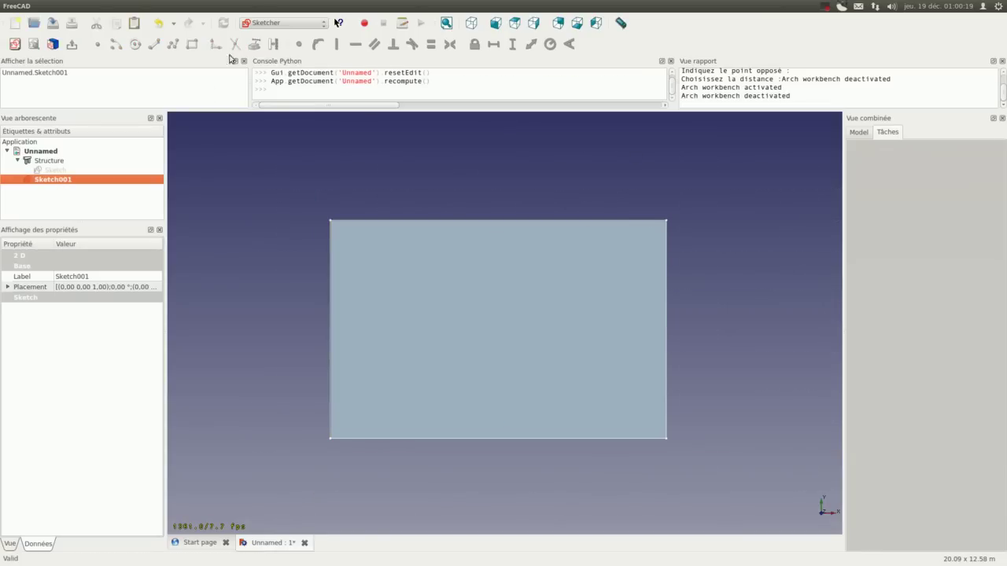
click(284, 22)
click(275, 33)
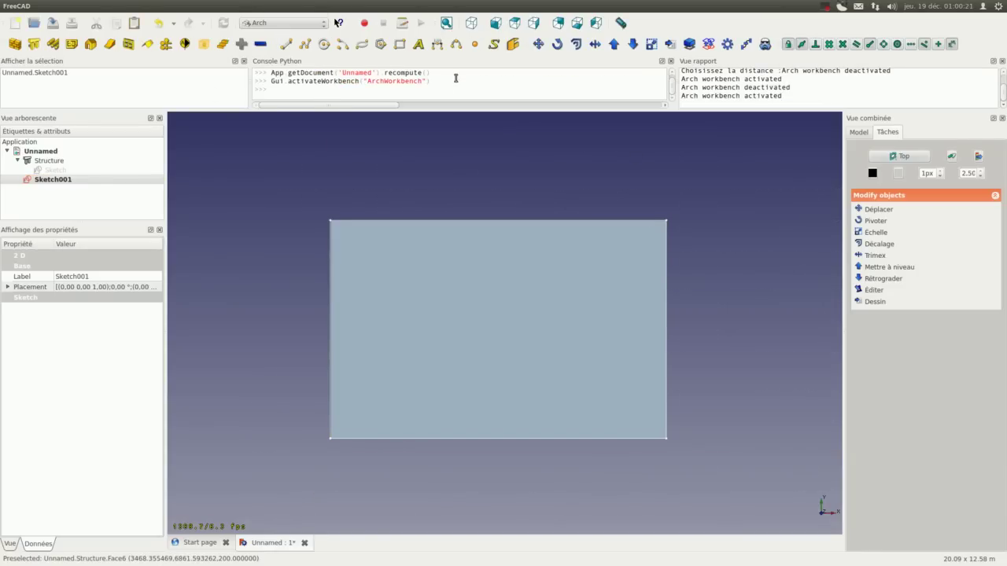
- Build the wall Mur from Sketch001, 3000 mm high and 200 mm wide
click(471, 23)
click(50, 184)
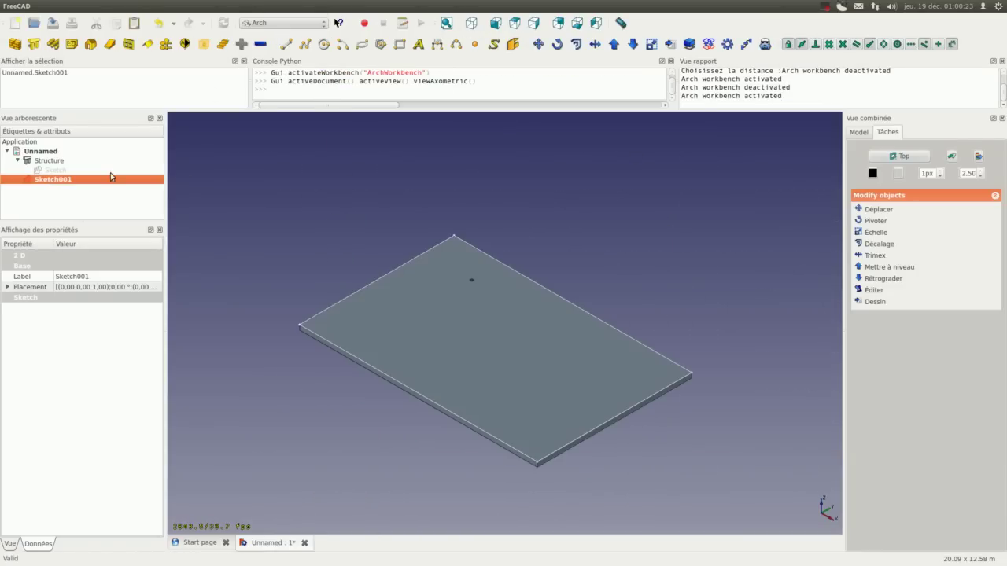
scroll(445, 315, up, 2)
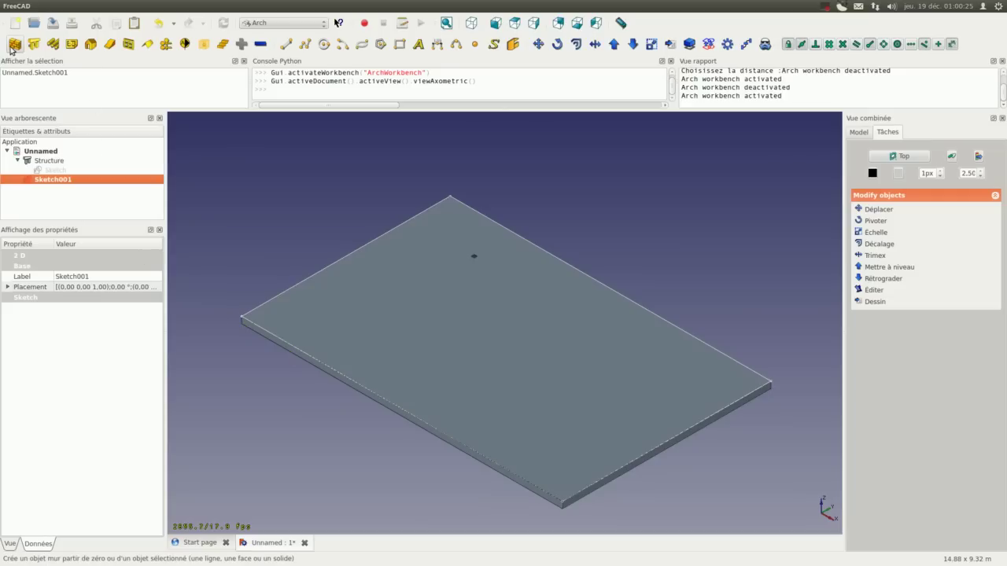
click(15, 43)
scroll(425, 299, down, 2)
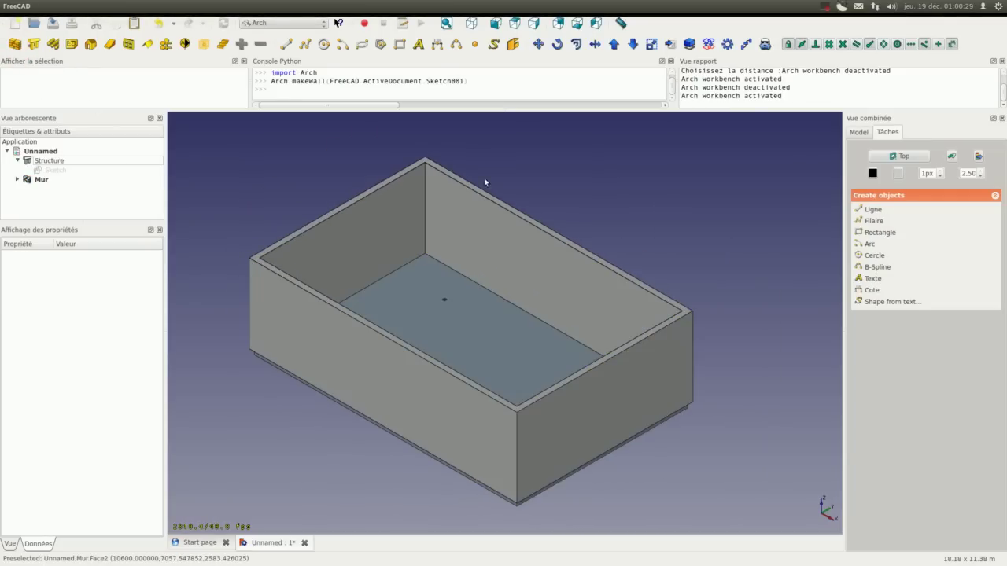
click(17, 180)
- Set the wall Mur's Height to 2500 mm
click(41, 180)
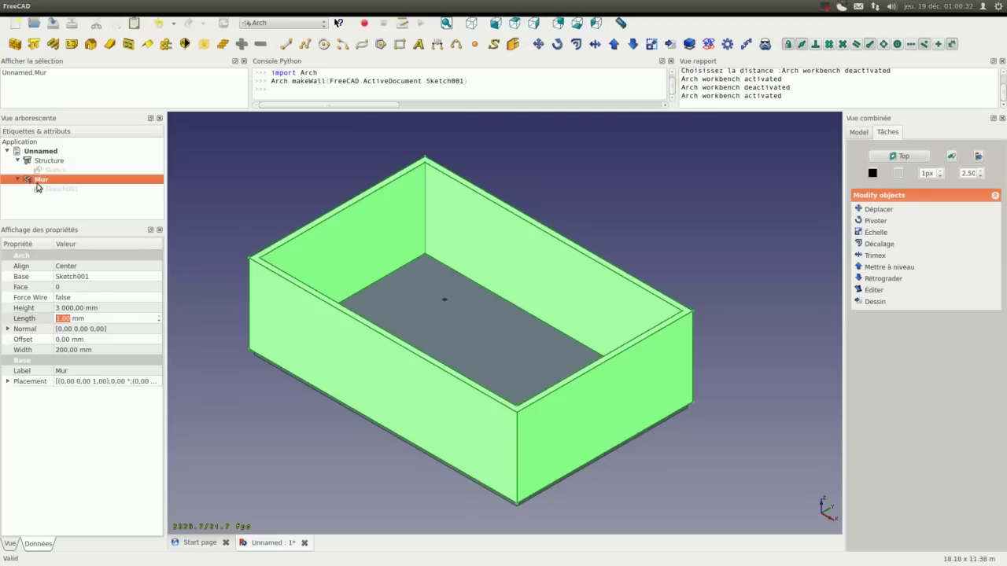
click(85, 266)
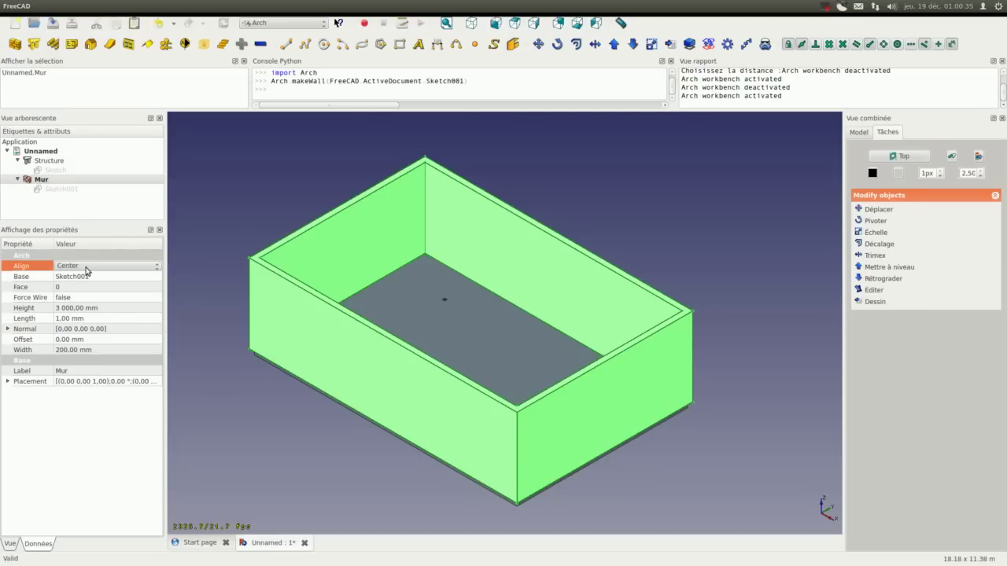
click(87, 267)
click(86, 267)
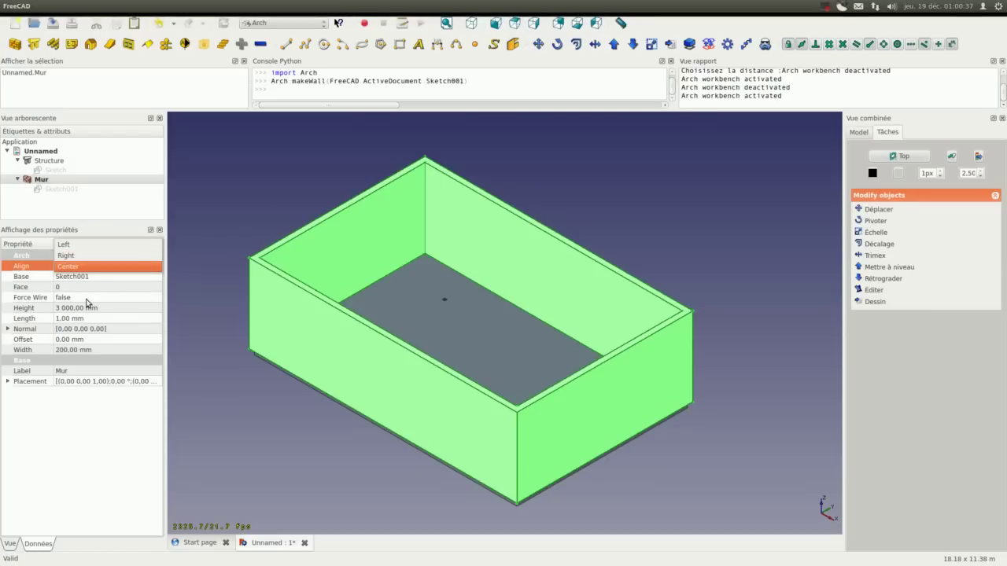
click(85, 309)
text(2 50)
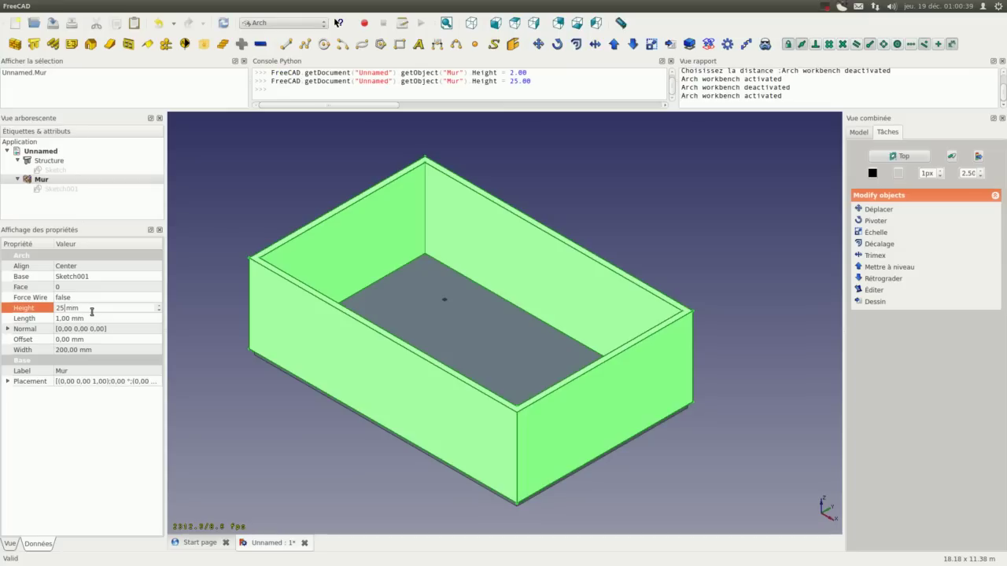
text(0)
key(Tab)
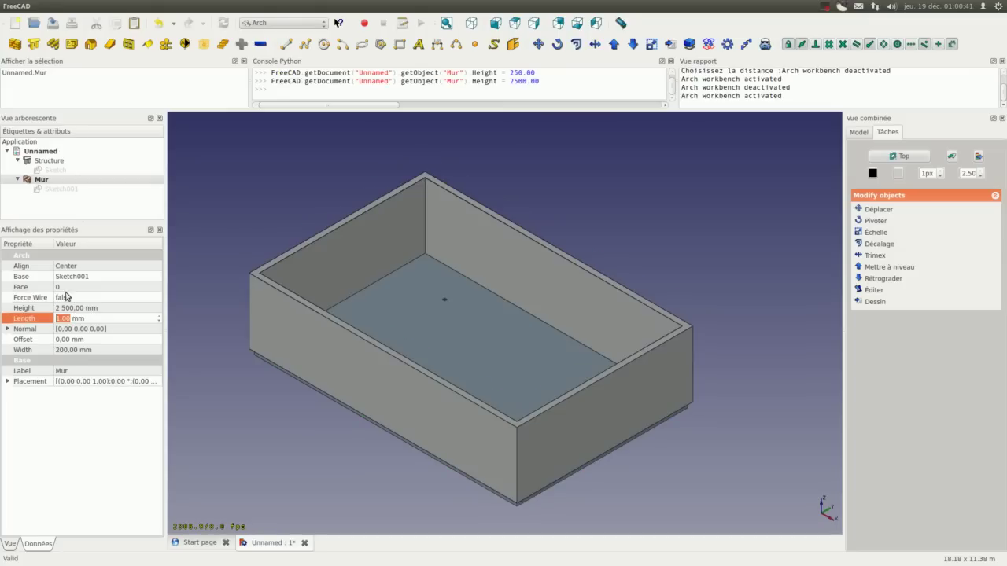
- Set Mur's Align property to Right so the walls sit inside the slab
click(68, 267)
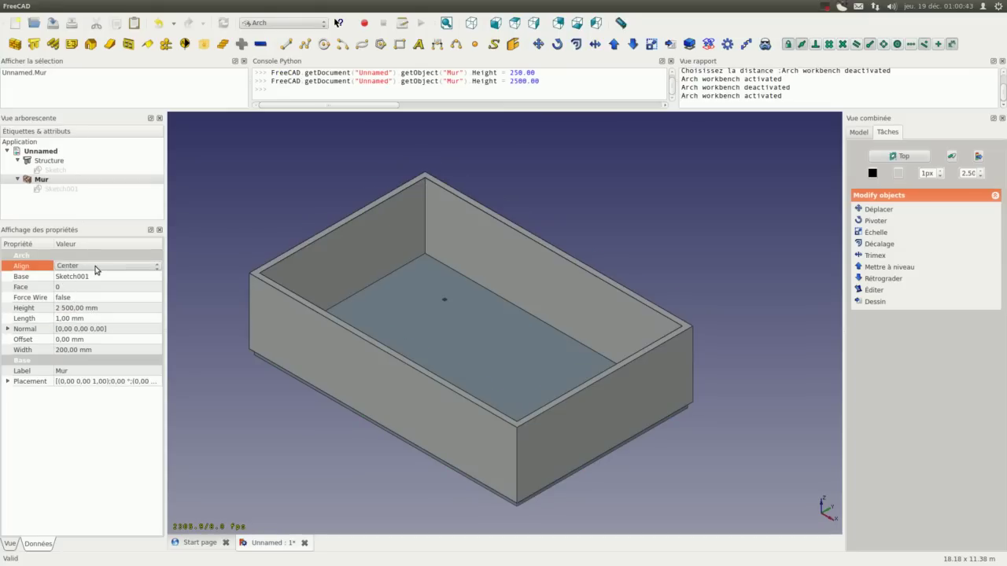
click(96, 269)
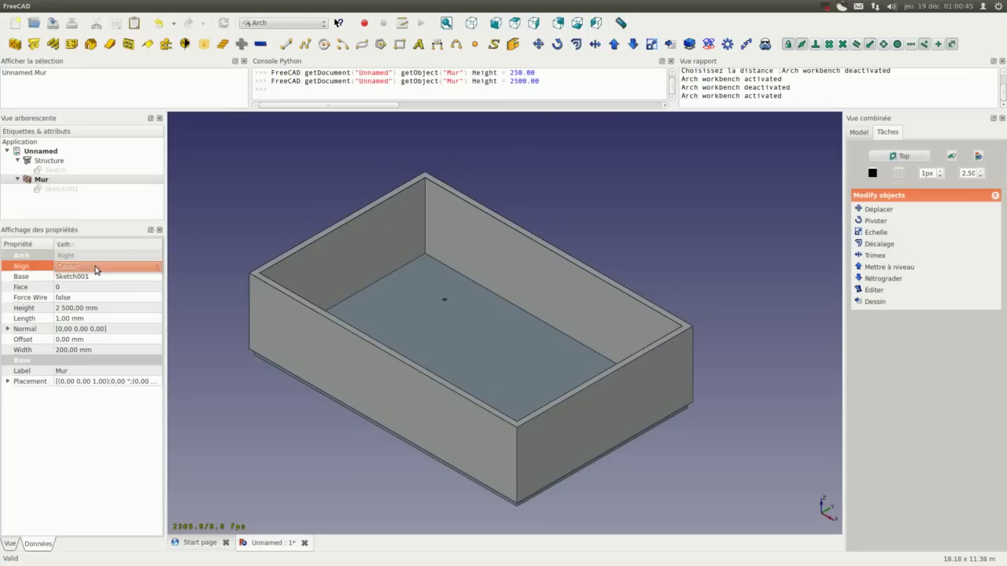
click(89, 256)
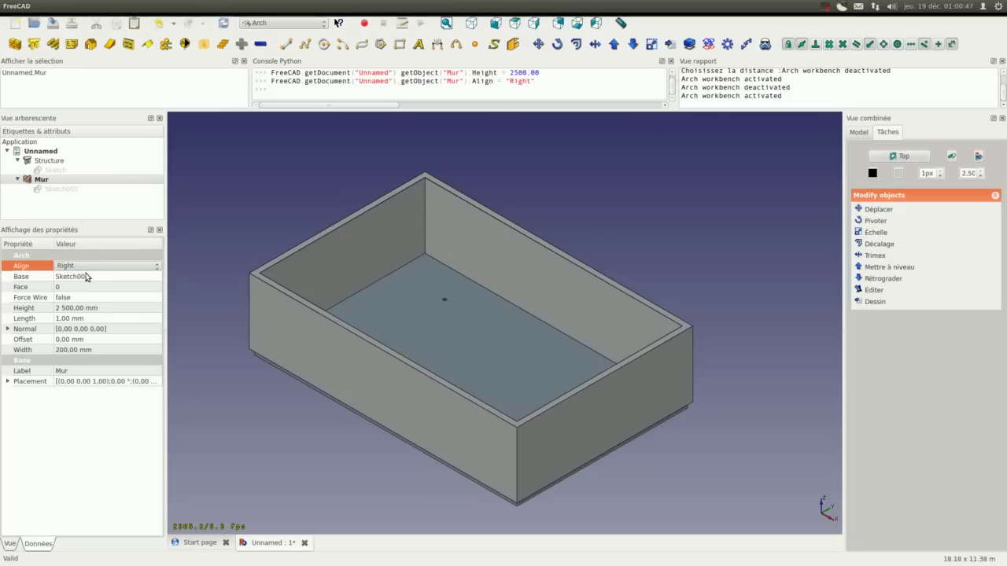
click(83, 265)
click(84, 258)
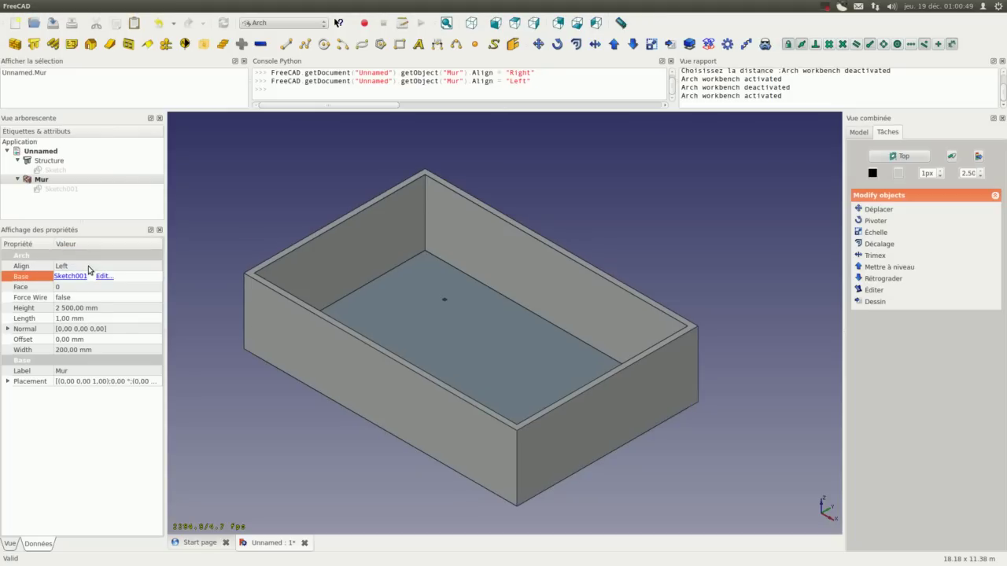
click(89, 269)
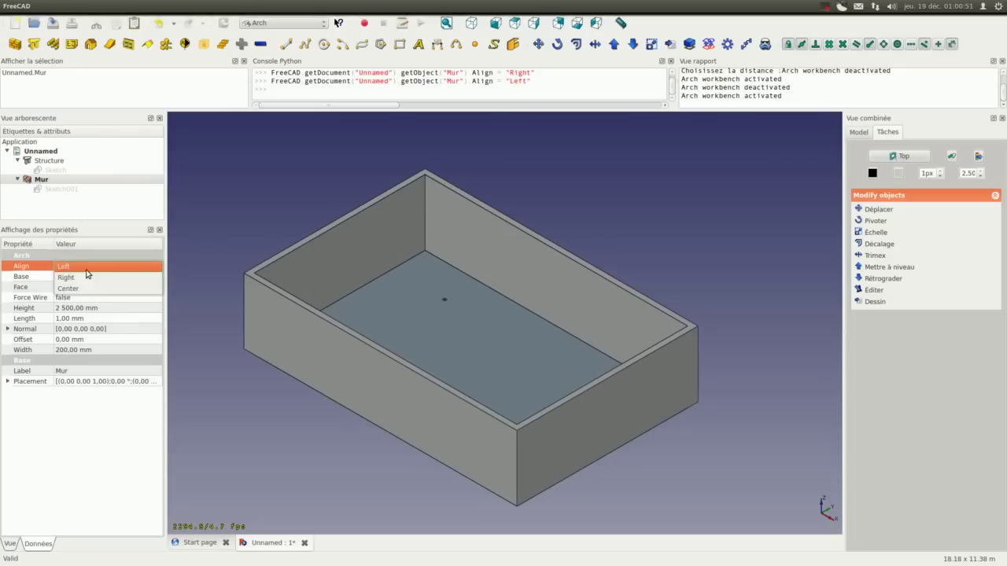
click(74, 277)
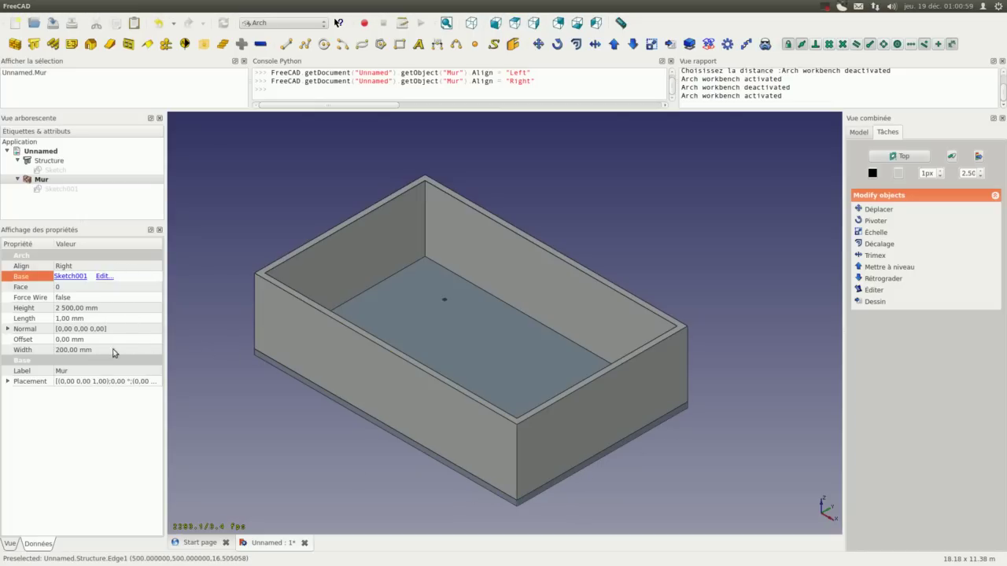
click(49, 190)
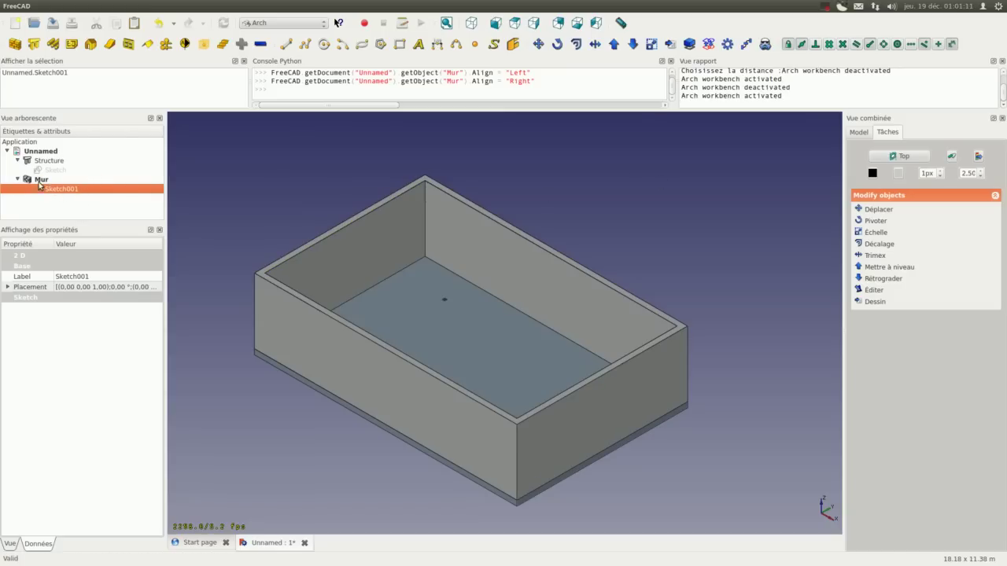
click(40, 180)
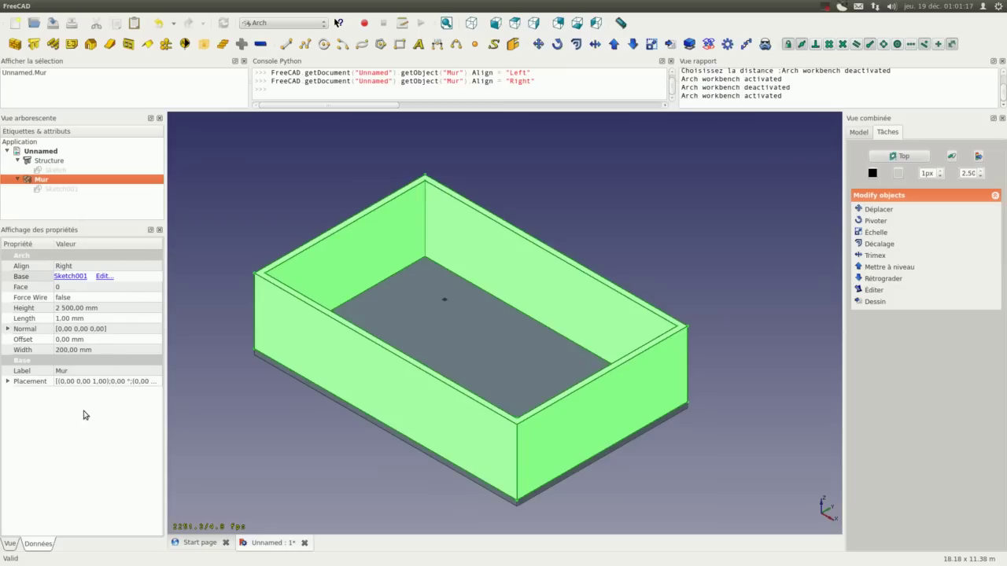
click(253, 203)
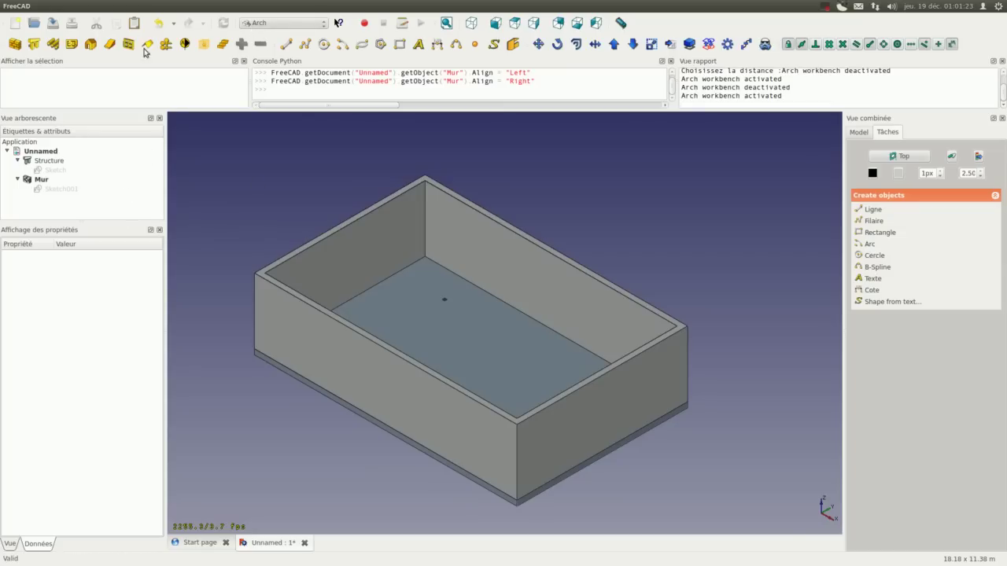
- Create window Fenêtre on the front wall face from a rectangle sketch, cutting an opening
click(295, 332)
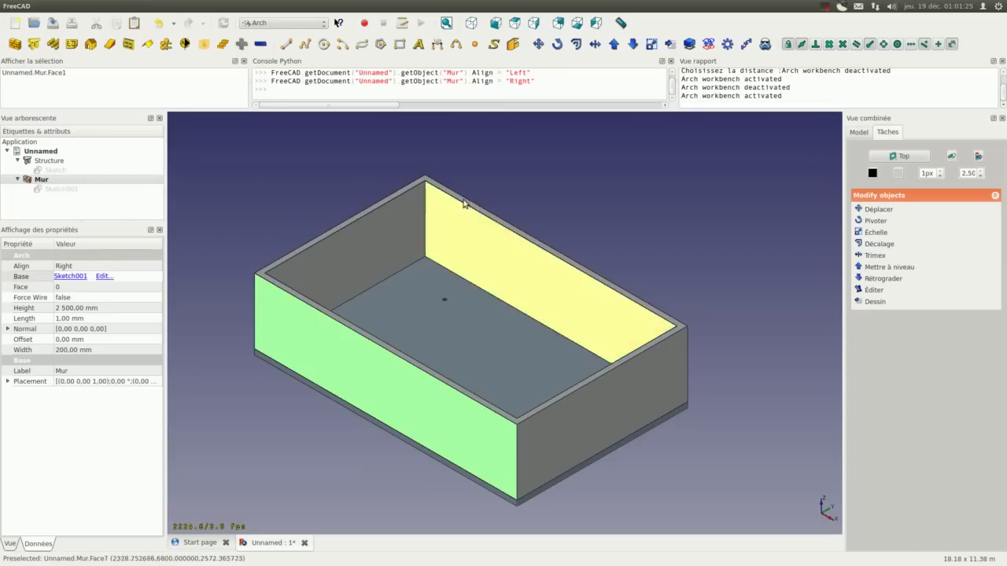
click(128, 45)
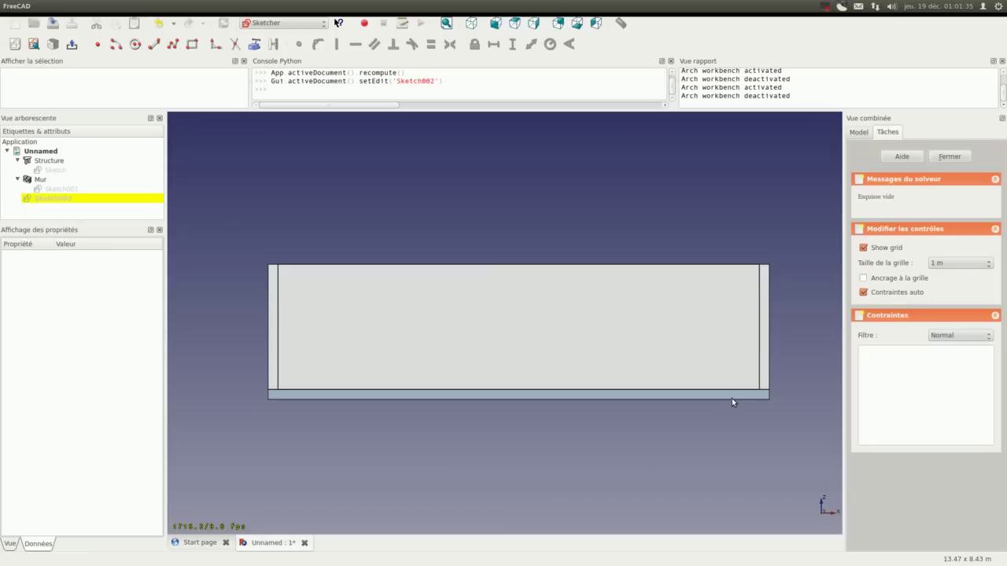
click(266, 29)
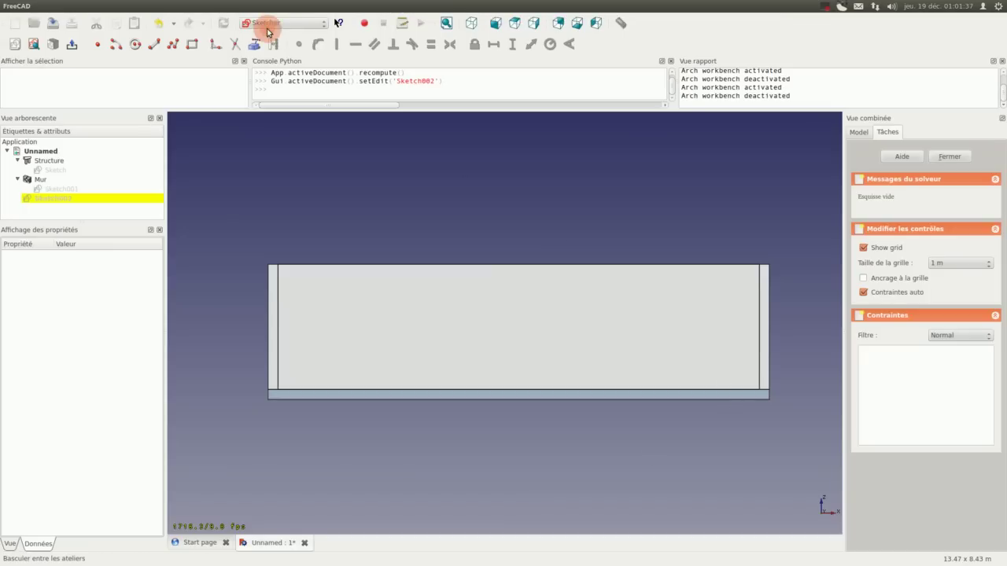
click(192, 45)
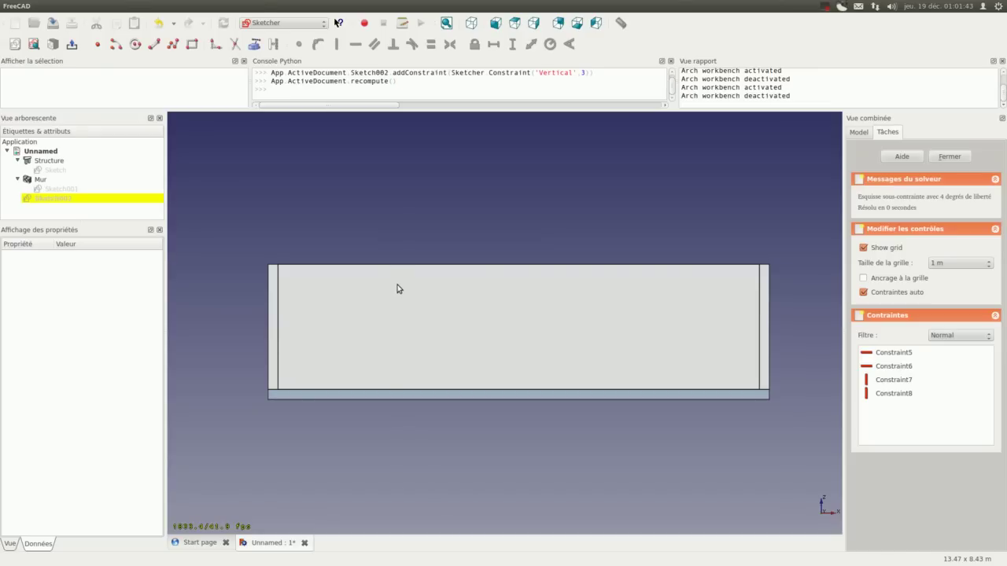
key(0)
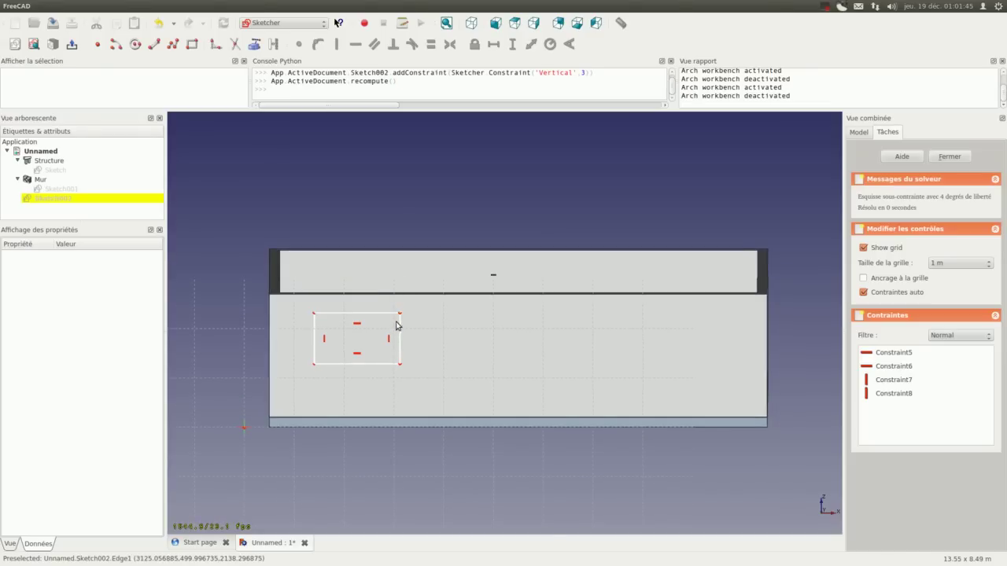
scroll(340, 332, up, 2)
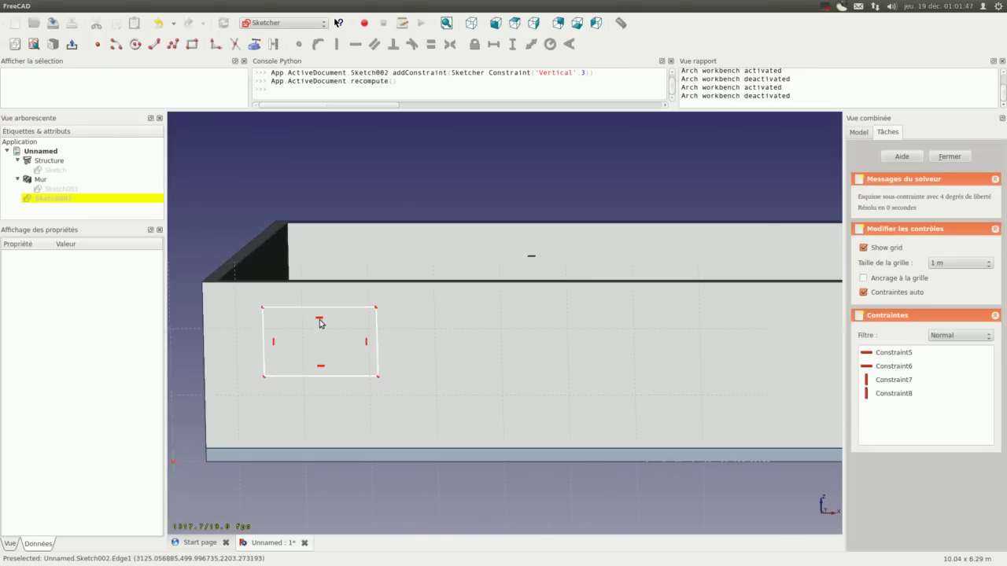
click(946, 158)
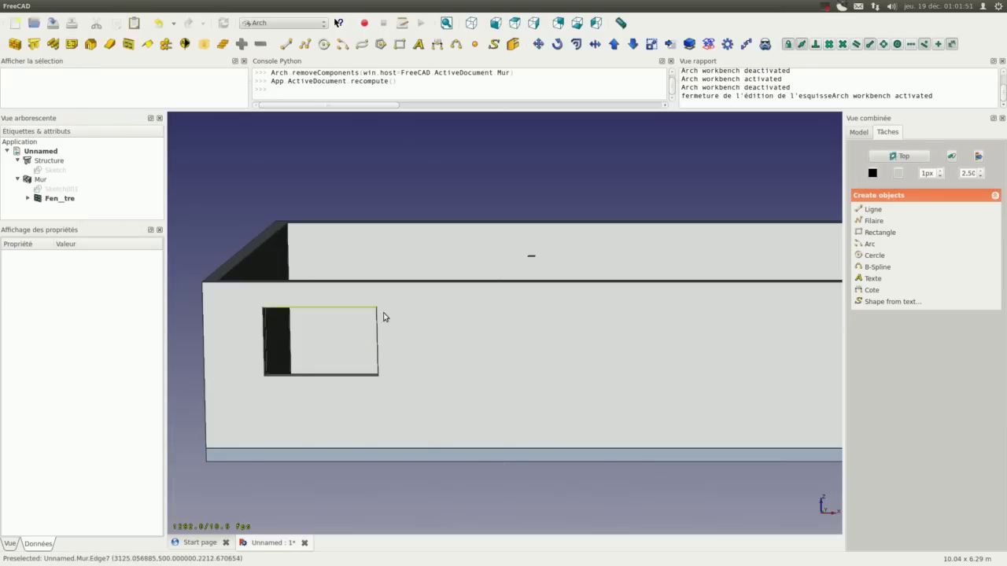
middle_drag(383, 316, 307, 362)
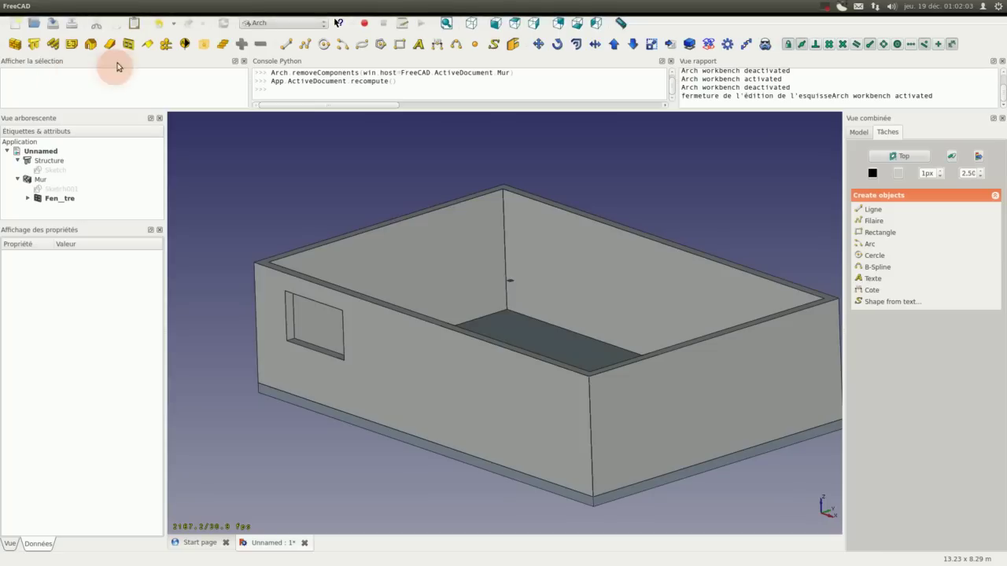
- Start a new Arch window with the Open 2-pane preset at 1250 × 1250 mm
click(127, 46)
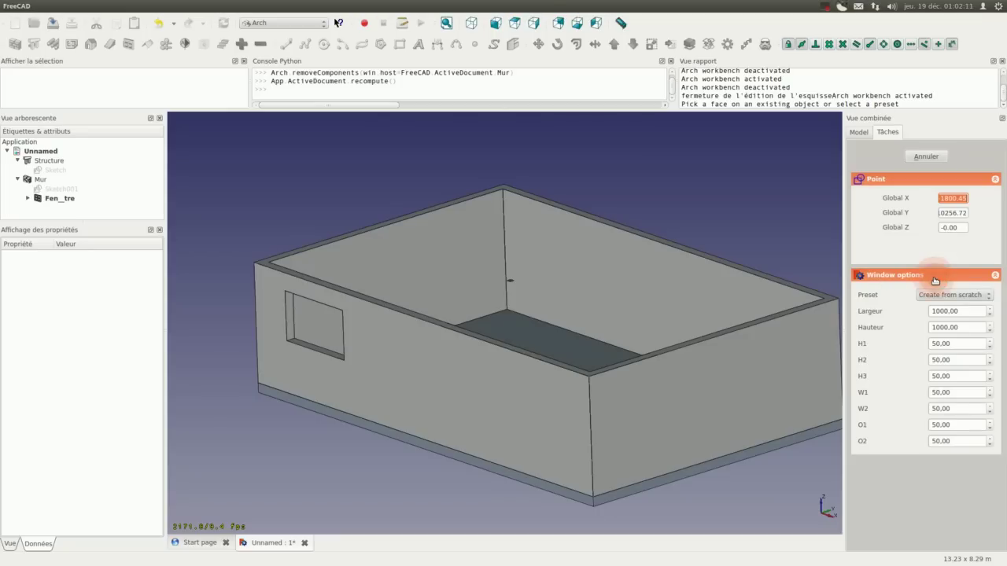
click(946, 296)
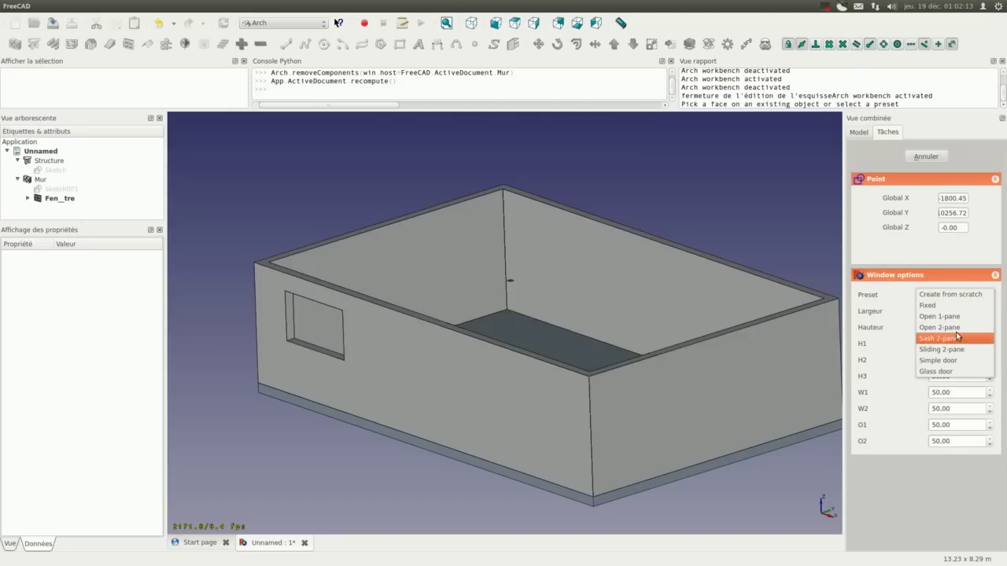
click(956, 331)
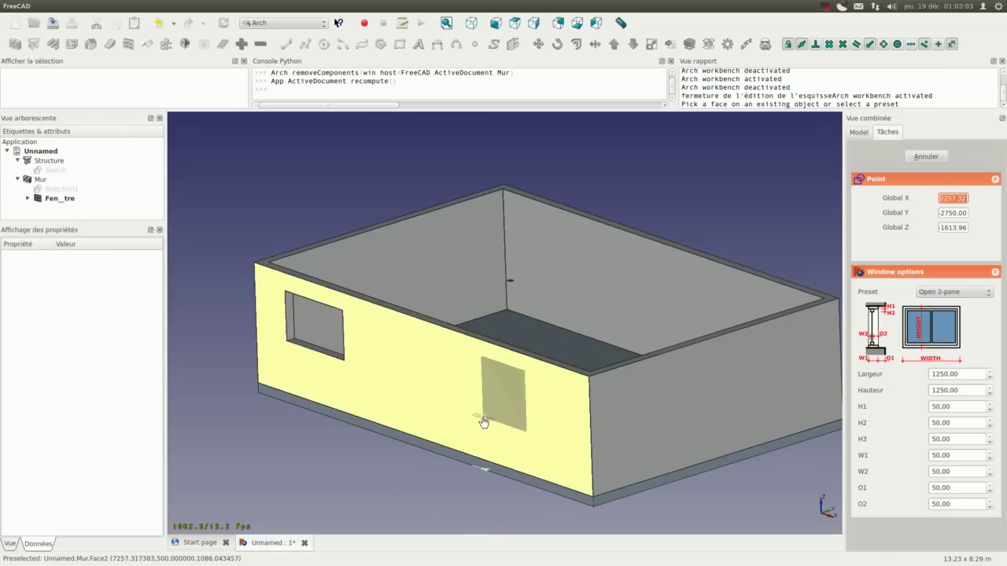
- Insert the Open 2-pane window Fenêtre001 into the front wall
click(483, 422)
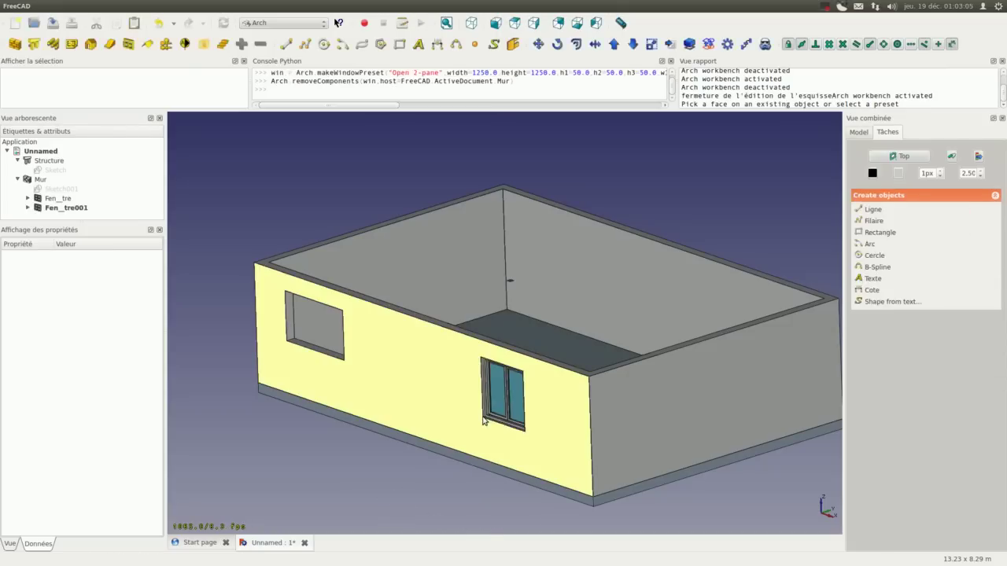
scroll(534, 406, up, 2)
scroll(534, 407, up, 1)
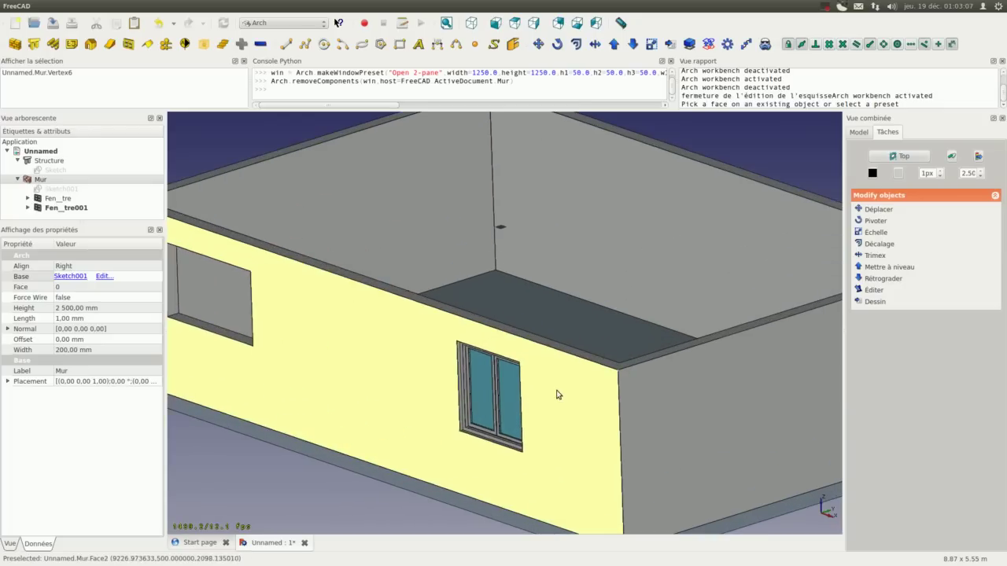
scroll(557, 396, up, 1)
scroll(542, 388, down, 1)
scroll(491, 373, up, 1)
scroll(520, 373, down, 1)
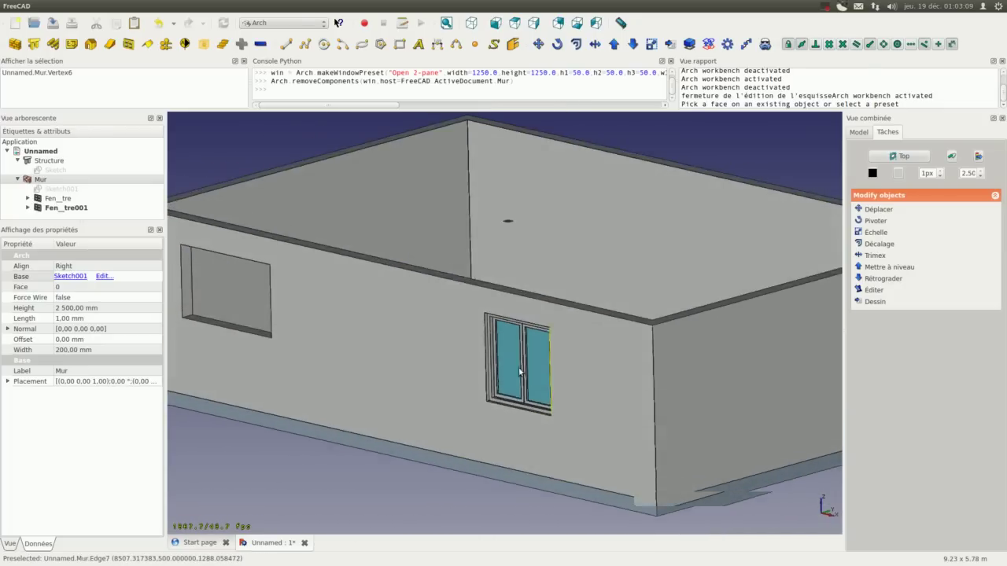
scroll(527, 375, down, 1)
scroll(535, 376, down, 1)
scroll(546, 377, down, 1)
scroll(546, 378, up, 1)
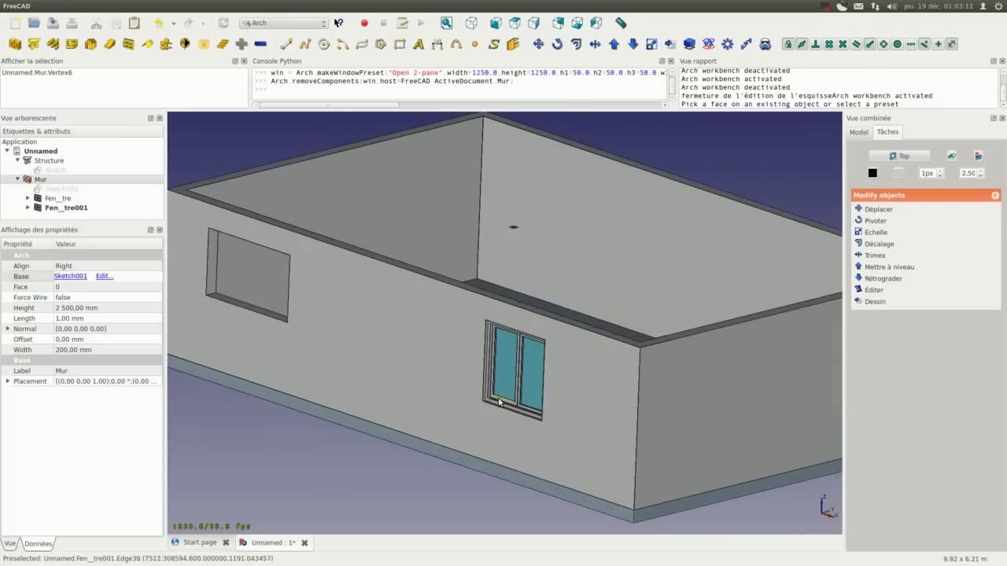
- Expand Fenêtre001 in the tree and select its base sketch Sketch003
click(63, 208)
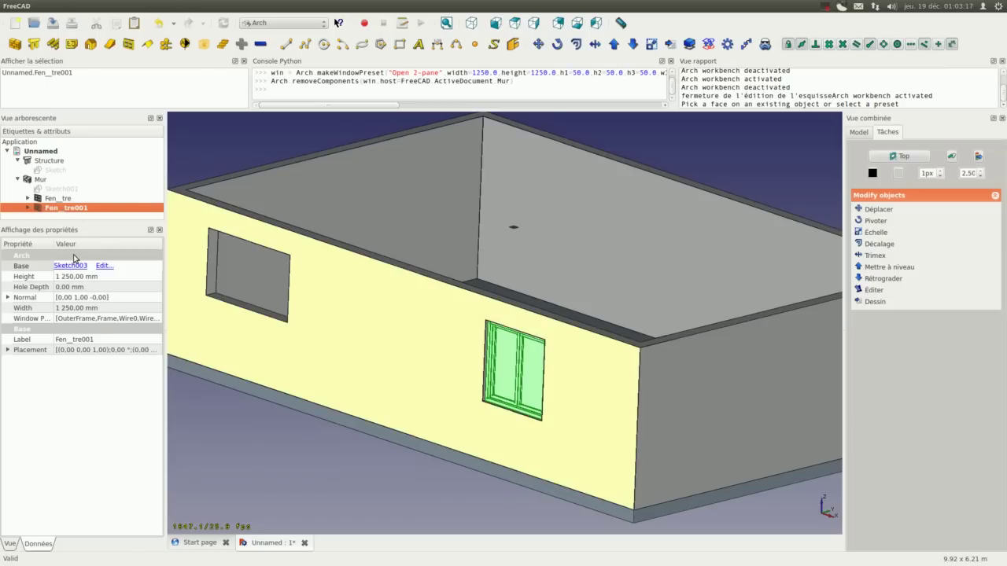
click(29, 208)
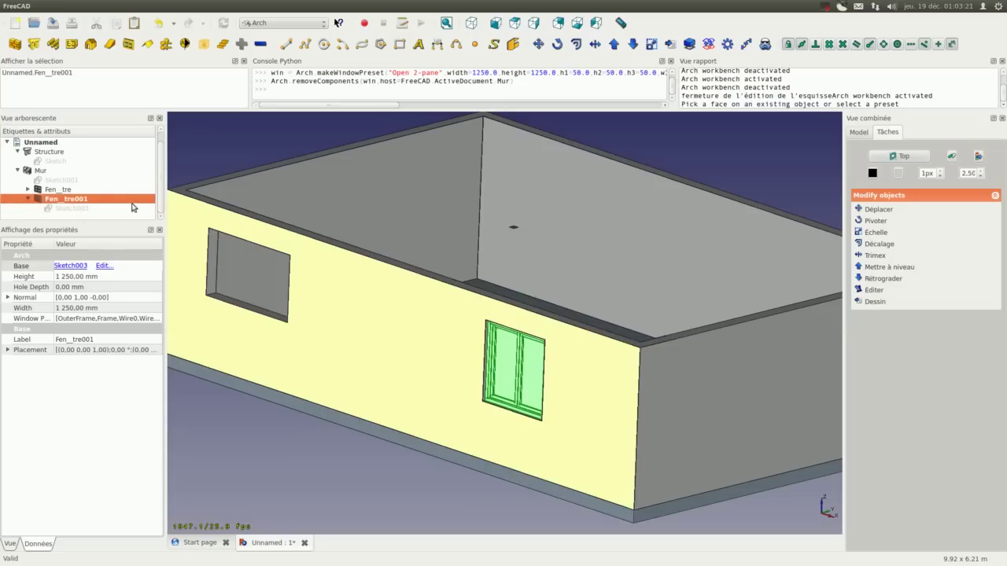
click(73, 209)
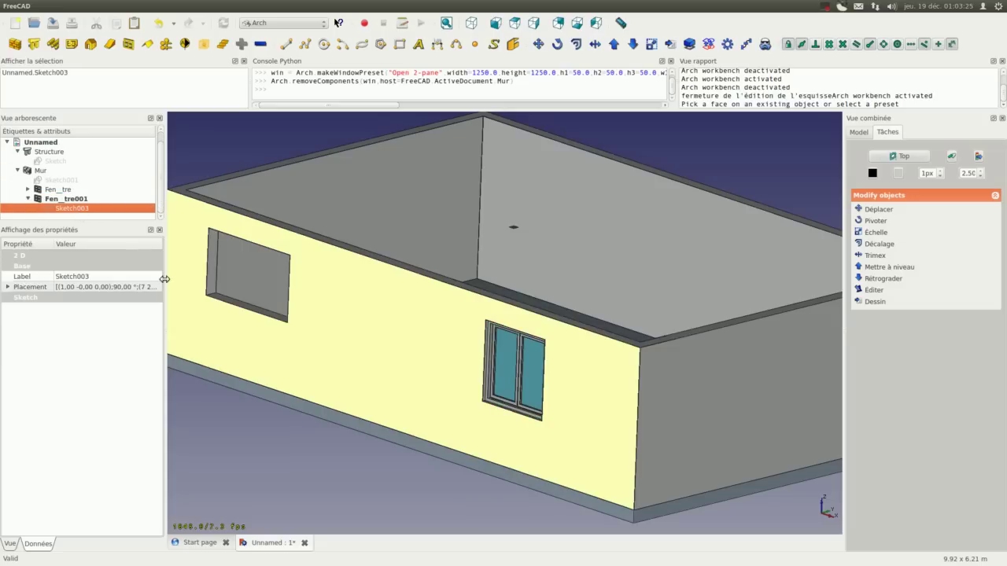
- Set Sketch003's Placement position to x 7300 and z 1000, keeping y at 500
drag(164, 279, 256, 280)
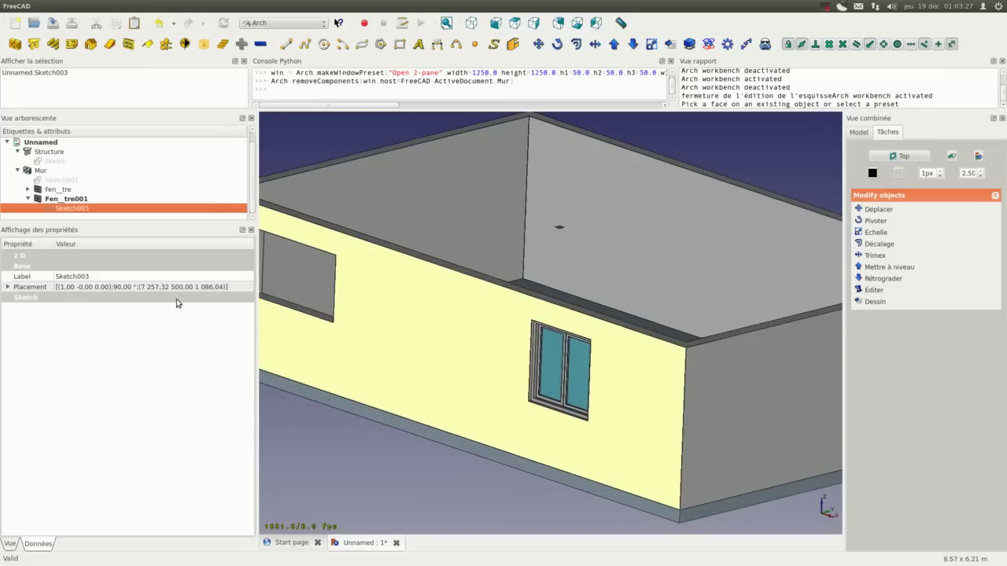
click(7, 288)
click(18, 318)
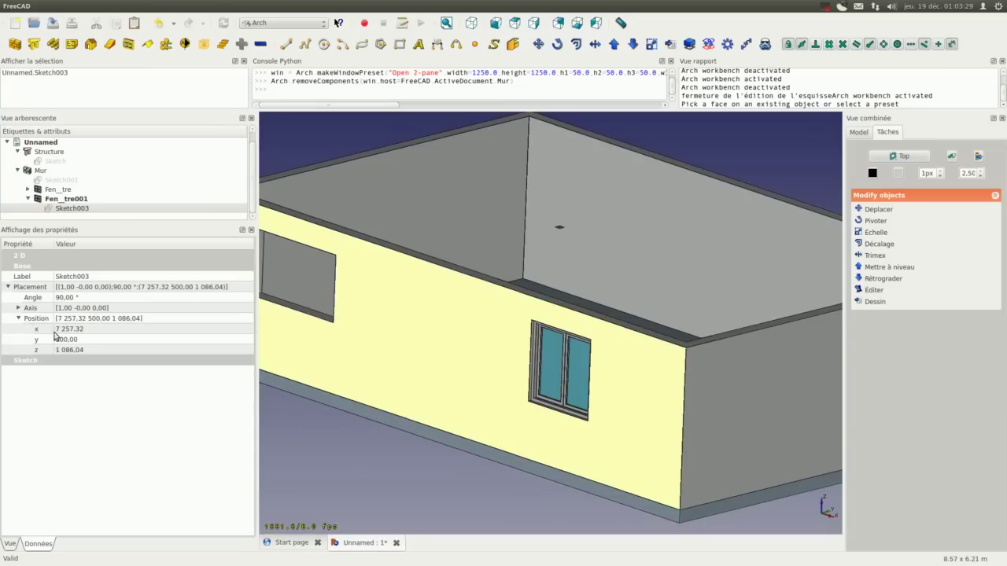
click(77, 330)
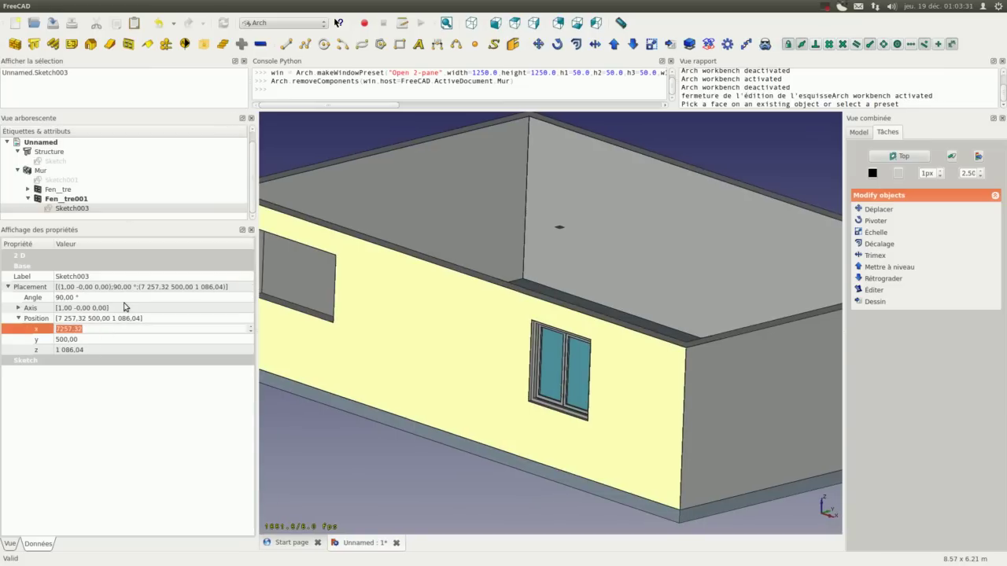
text(730)
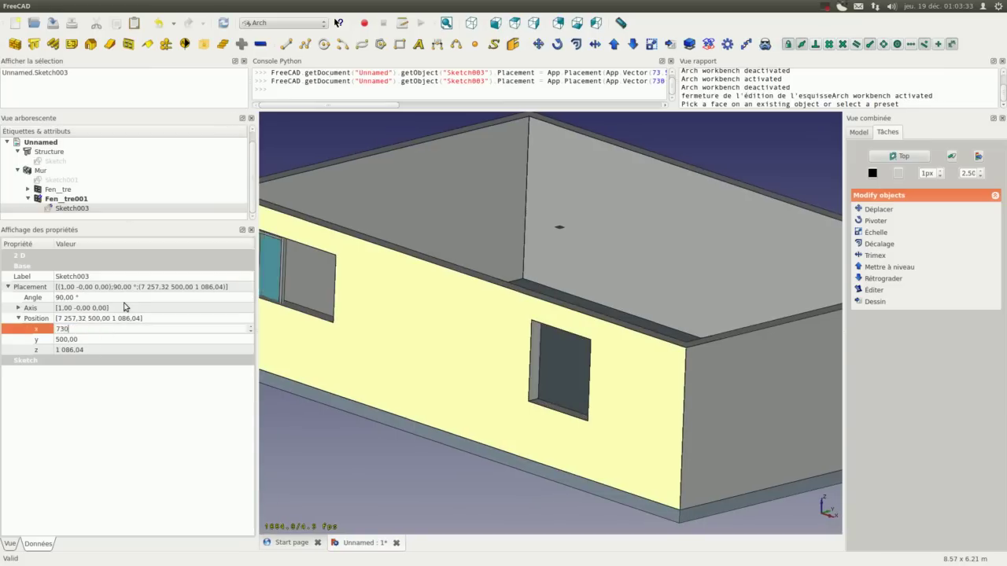
text(0)
key(Tab)
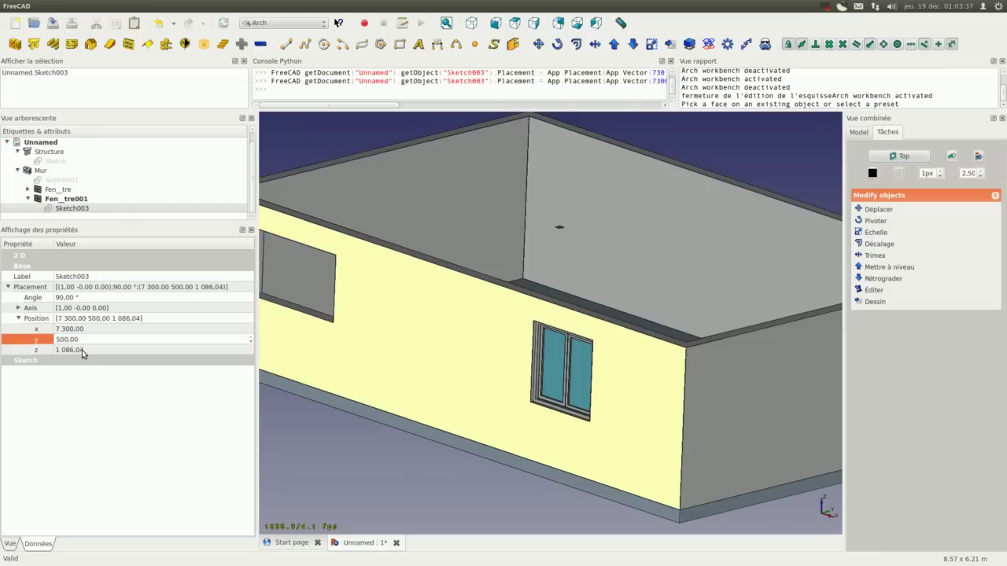
key(Tab)
text(1 000)
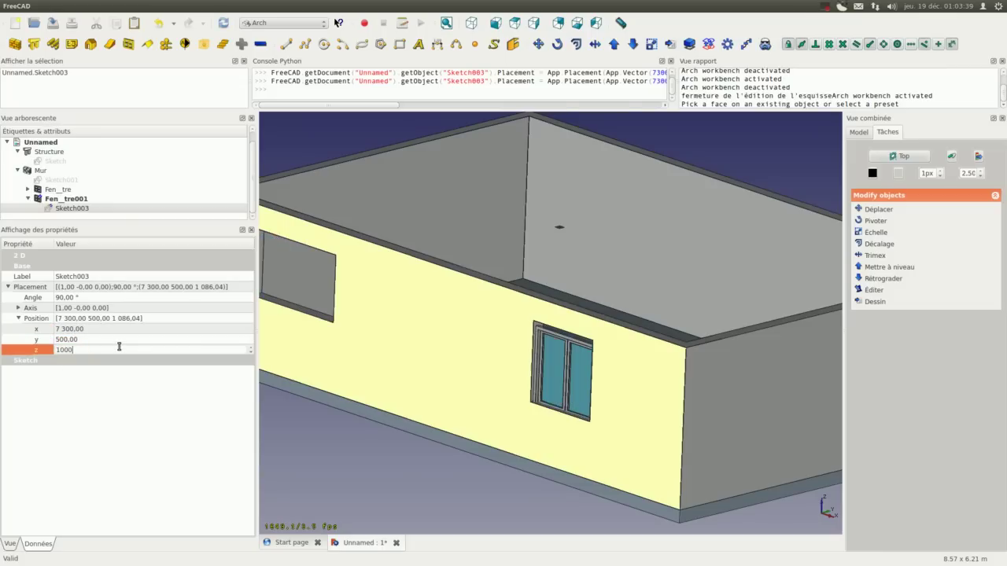
key(Return)
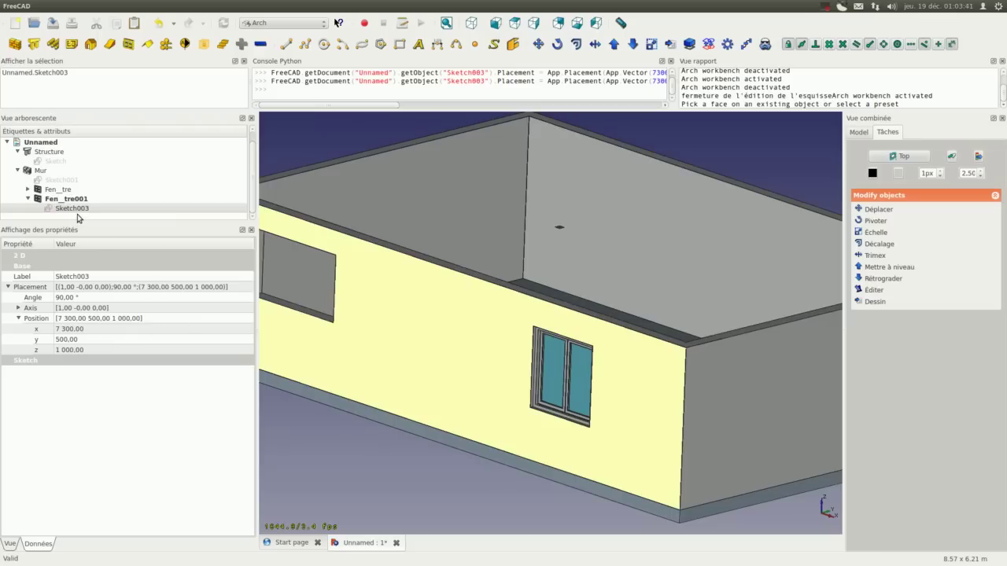
scroll(501, 347, down, 3)
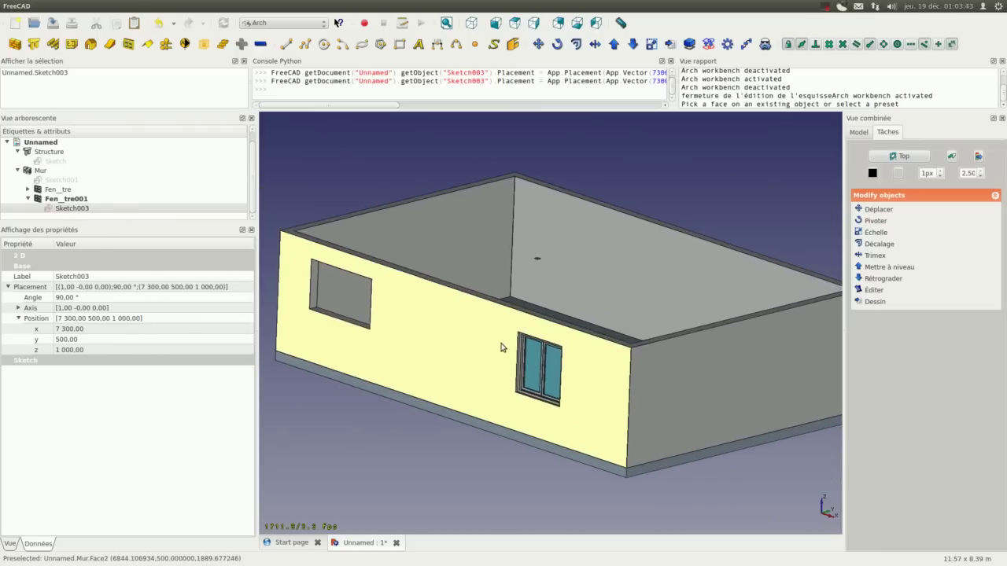
middle_drag(501, 347, 490, 347)
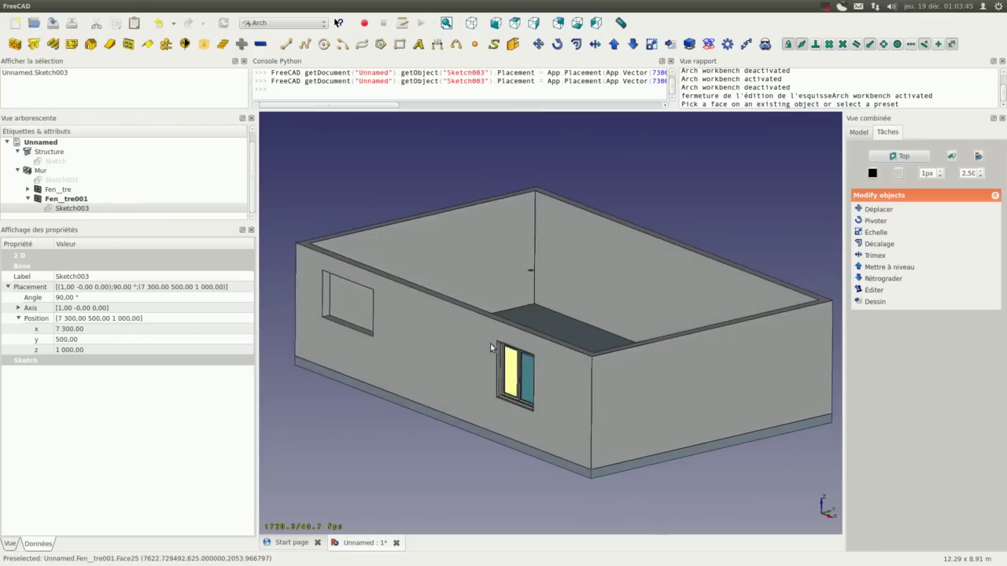
scroll(490, 347, up, 3)
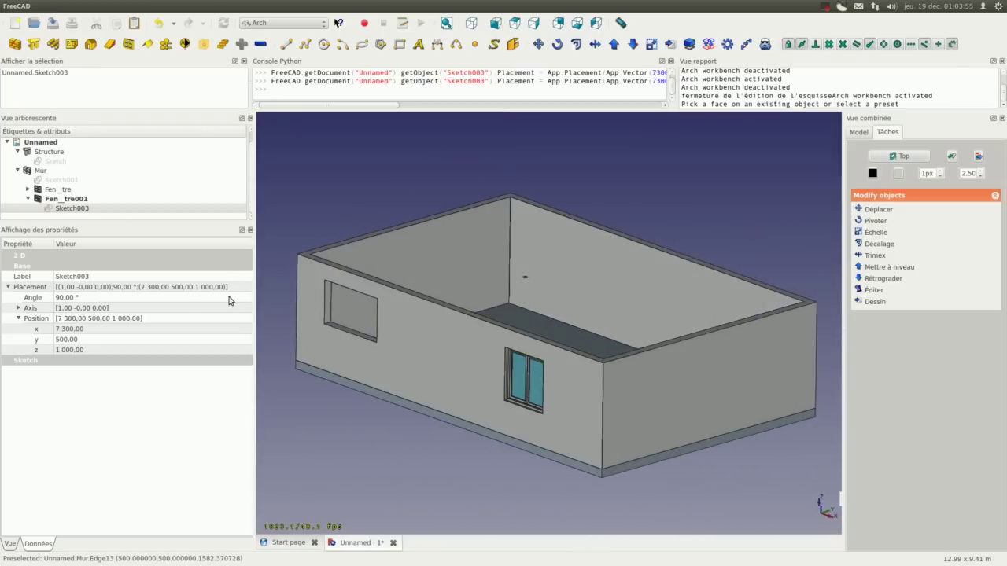
drag(254, 297, 136, 293)
click(600, 152)
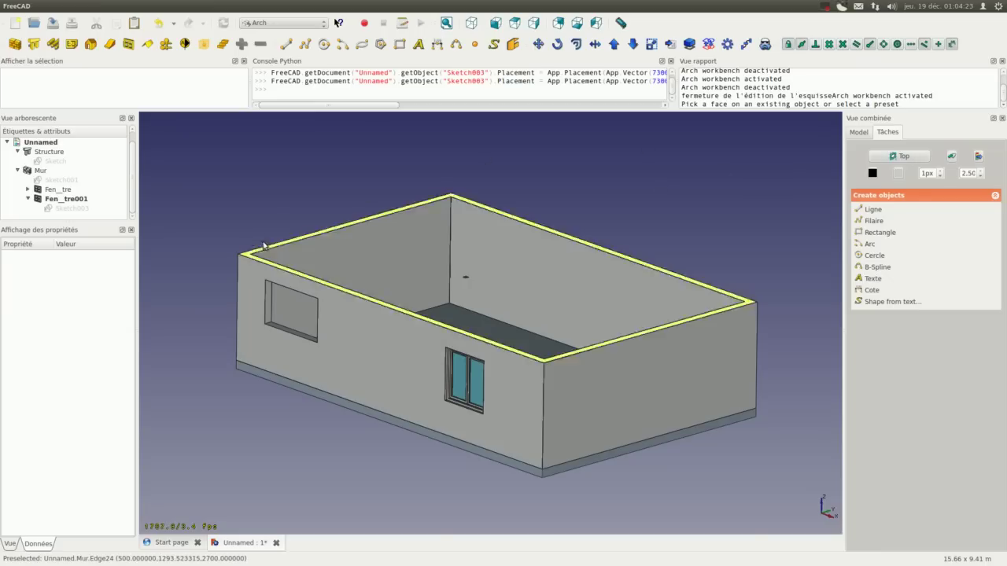
scroll(256, 259, up, 5)
- Align the Draft working plane to the top face of the walls
scroll(256, 260, up, 3)
click(242, 272)
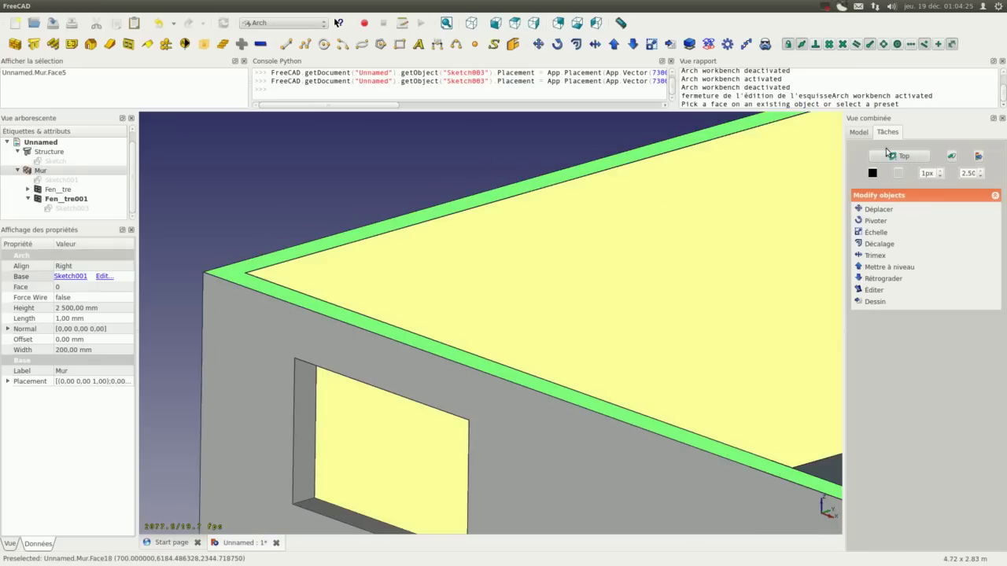
scroll(454, 130, down, 2)
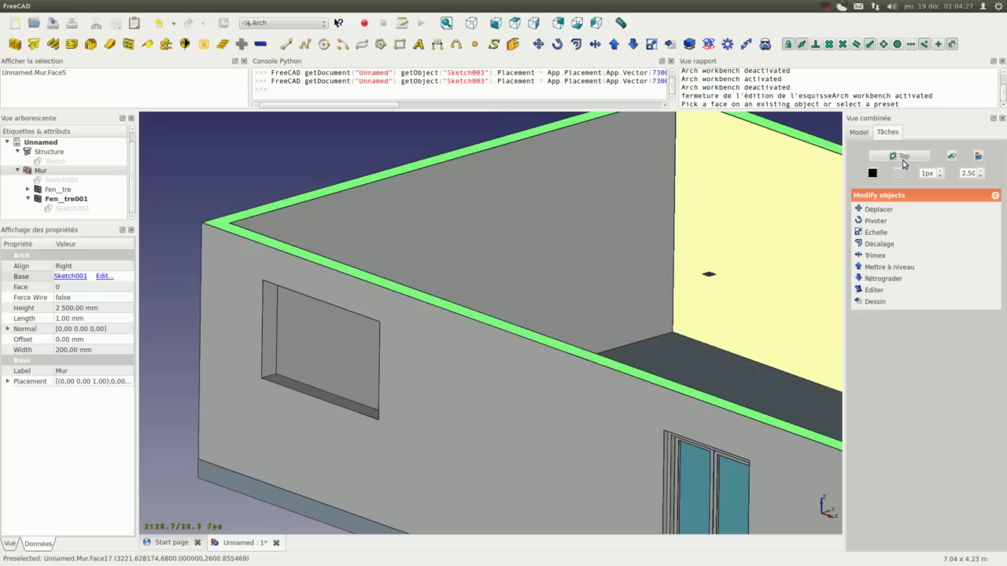
click(902, 156)
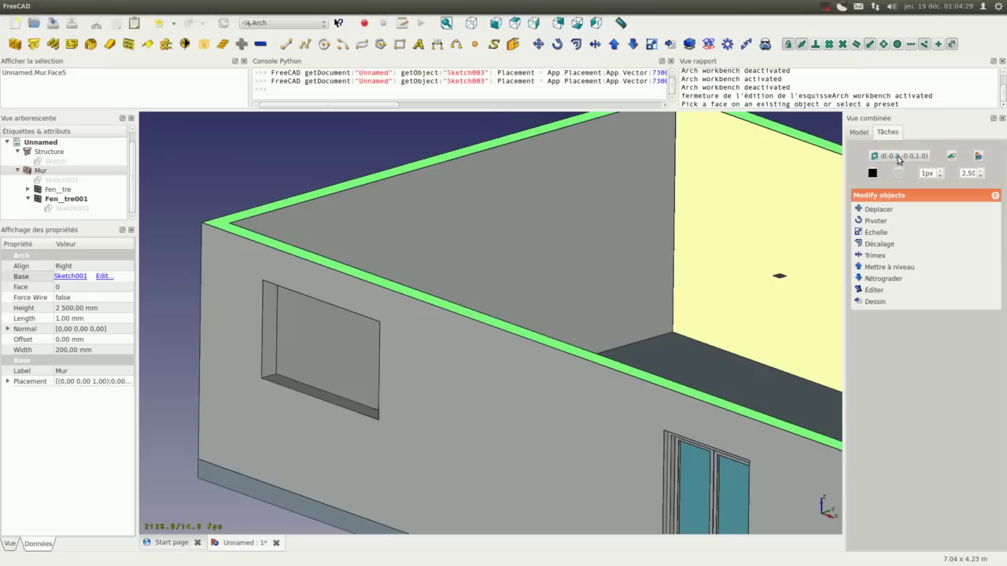
- Launch the Draft Rectangle tool on the new upward-facing working plane
scroll(634, 220, down, 2)
scroll(562, 269, down, 2)
scroll(717, 230, down, 1)
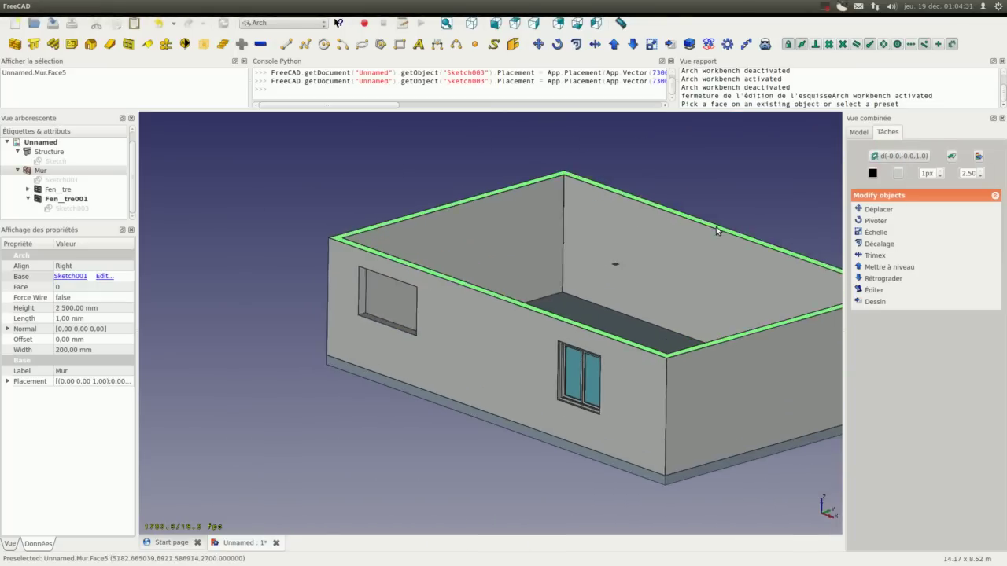
scroll(717, 230, down, 1)
scroll(713, 221, up, 2)
scroll(571, 218, up, 1)
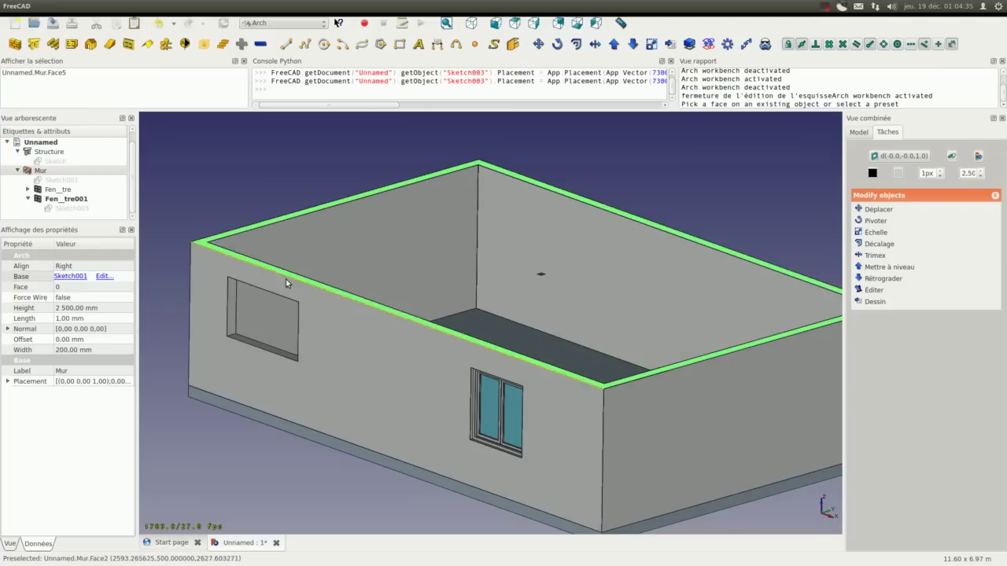
scroll(464, 149, down, 2)
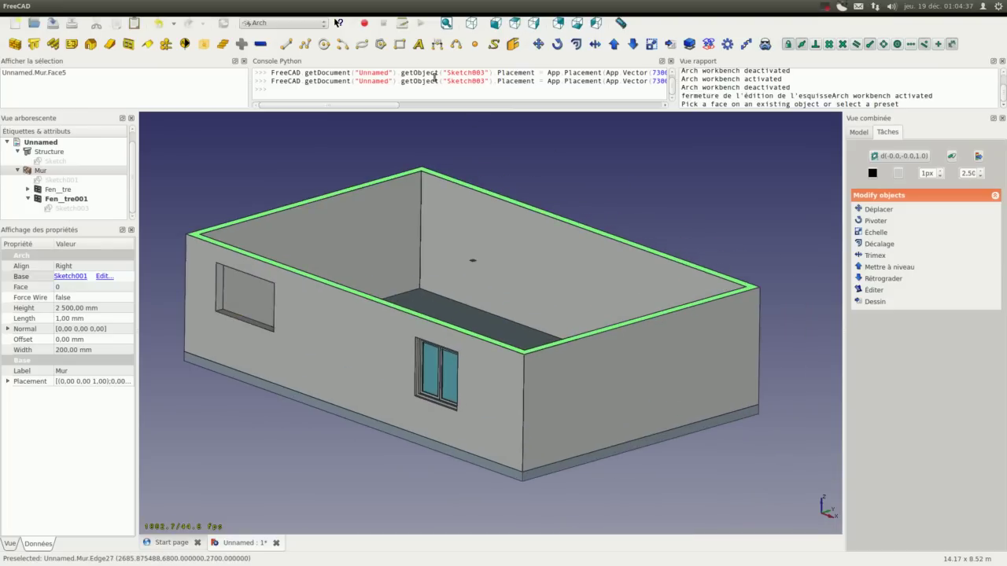
click(400, 44)
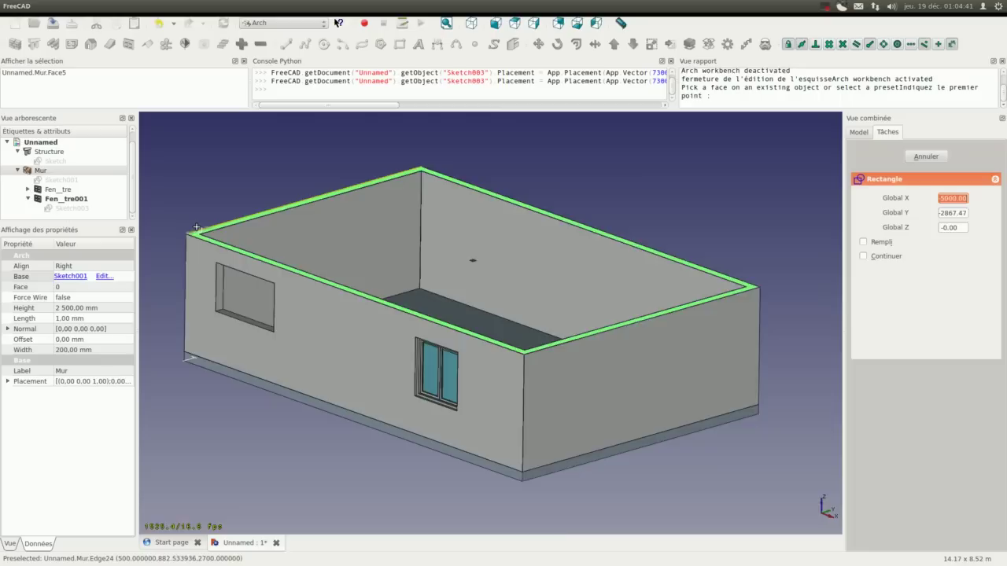
- Snap the rectangle's first corner to the top-left wall corner, previewing 10000 × 6500
scroll(187, 234, up, 2)
scroll(187, 234, down, 1)
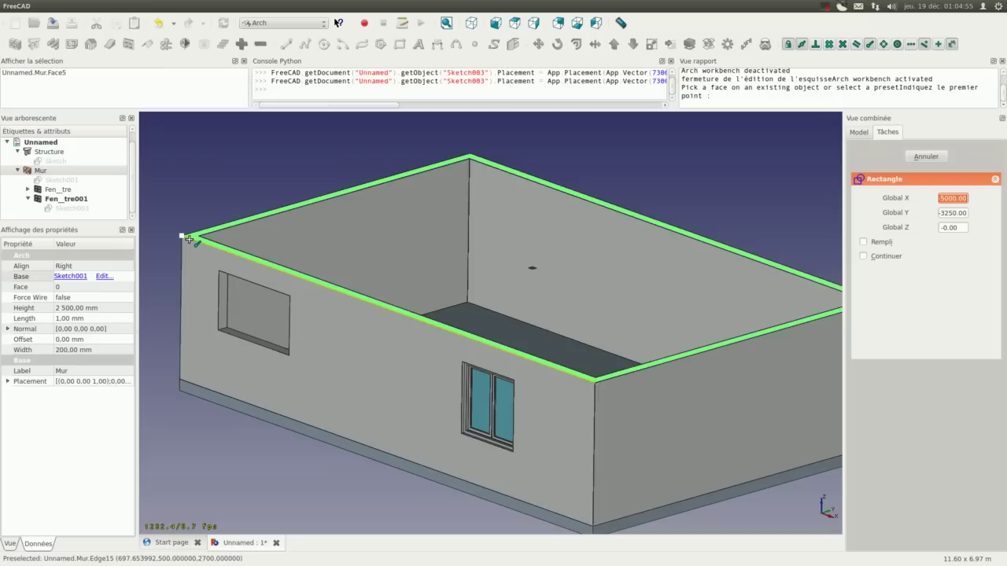
click(189, 238)
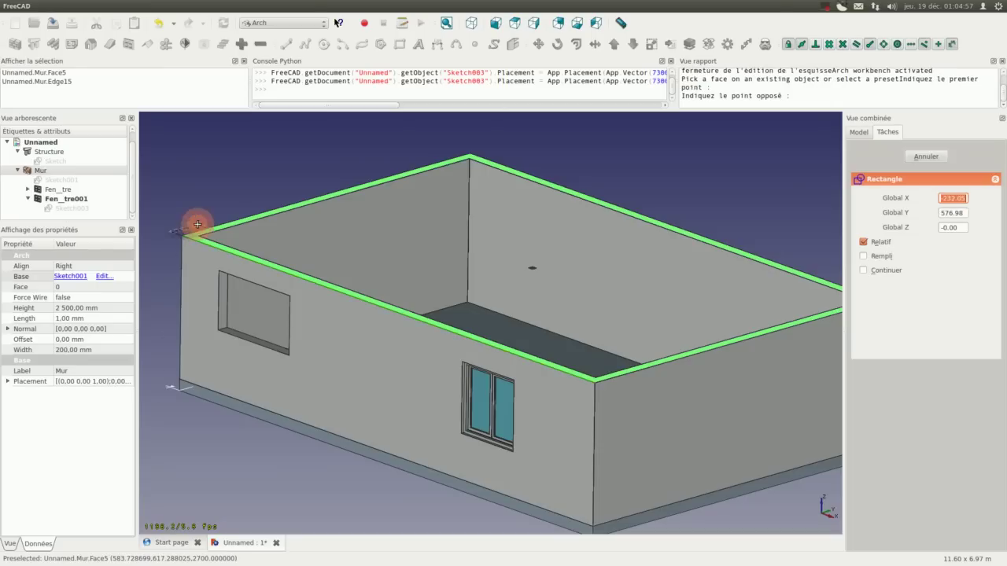
scroll(213, 221, down, 2)
scroll(292, 225, down, 2)
scroll(578, 257, up, 5)
scroll(579, 257, up, 3)
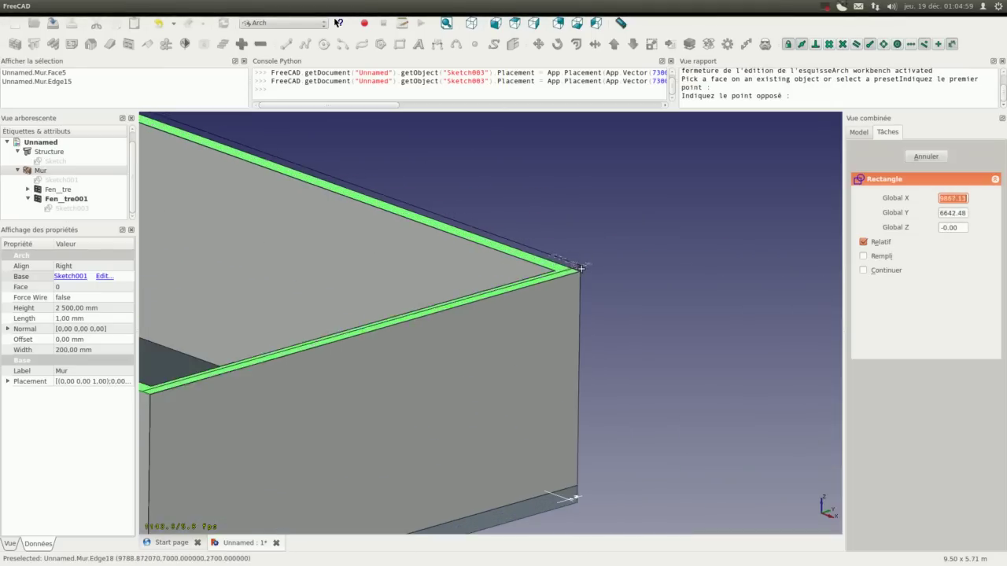
scroll(615, 260, down, 3)
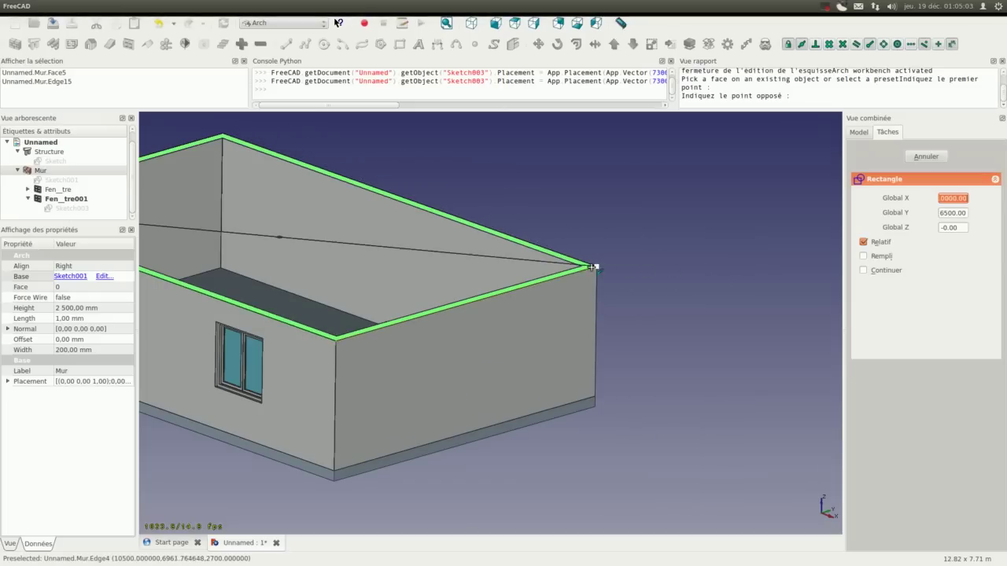
- Place the opposite corner of the 10000 × 6500 mm wall-top rectangle, then select only that Rectangle
click(584, 269)
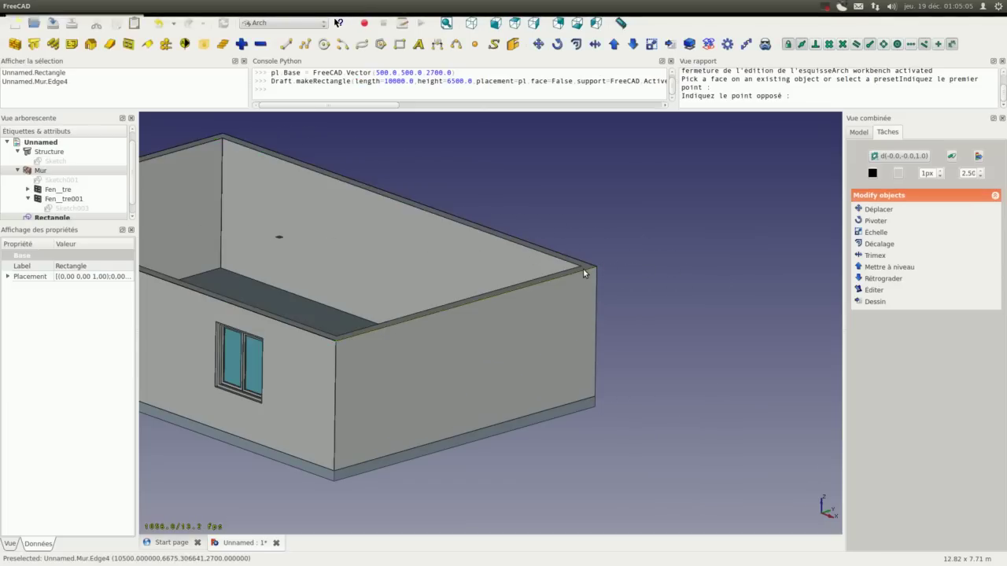
key(v)
key(f)
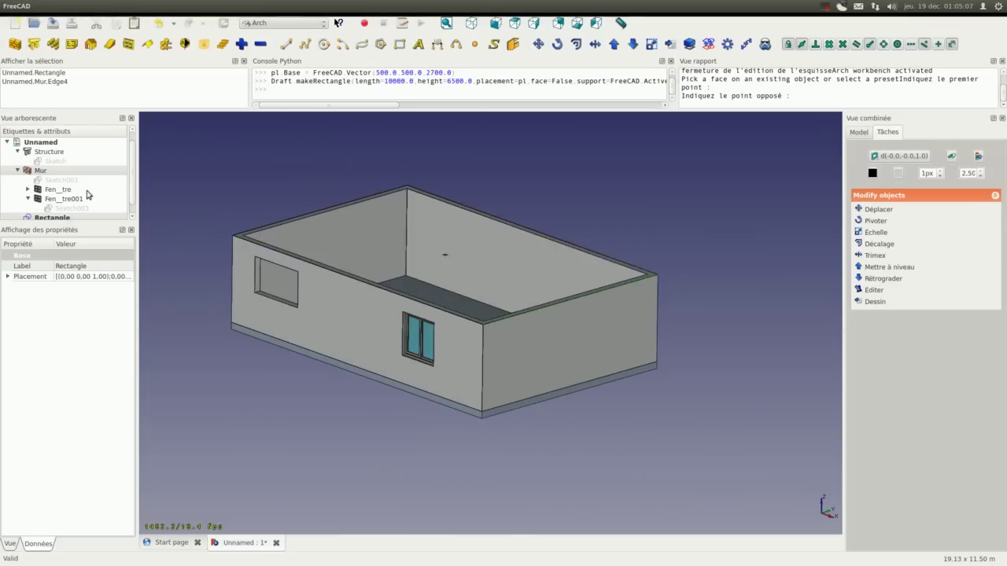
click(45, 209)
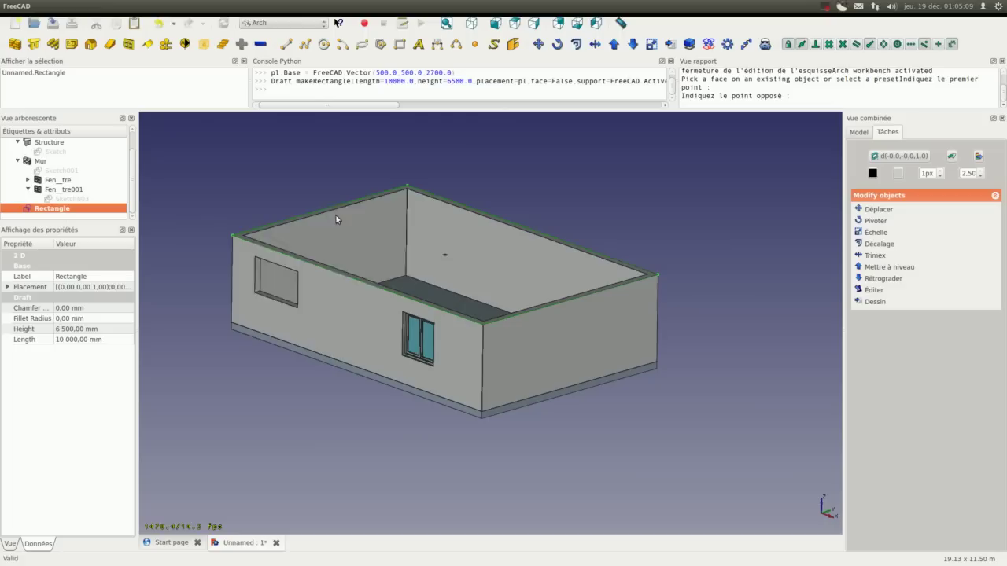
scroll(314, 196, up, 2)
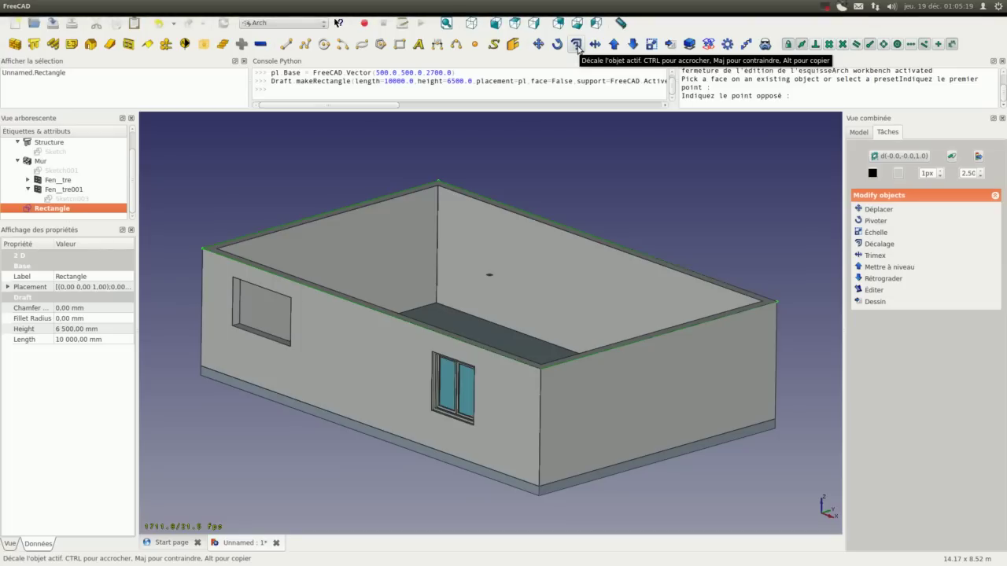
- Offset the Rectangle outward by 500 mm, making it 11000 × 7500 mm
click(577, 47)
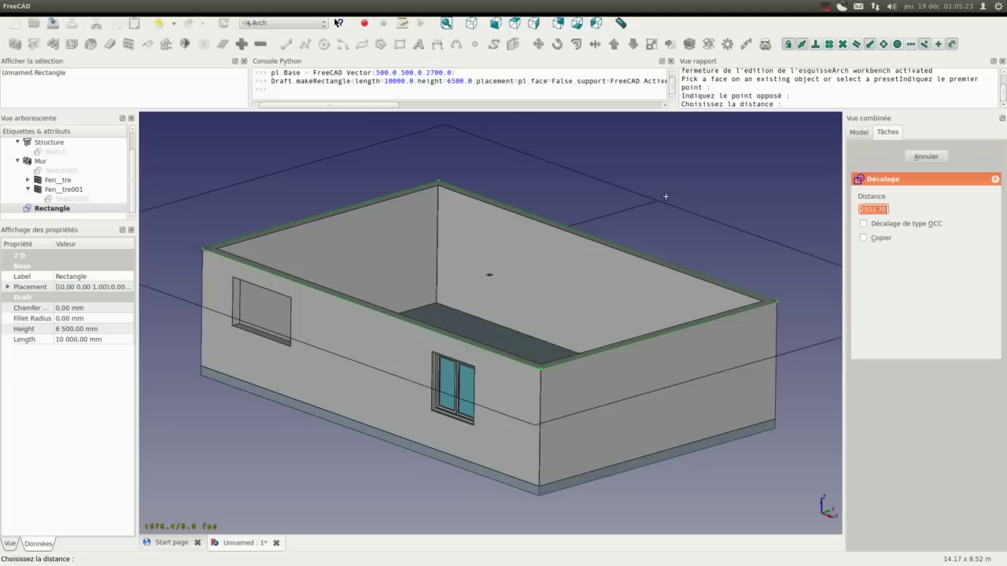
click(886, 209)
text(500)
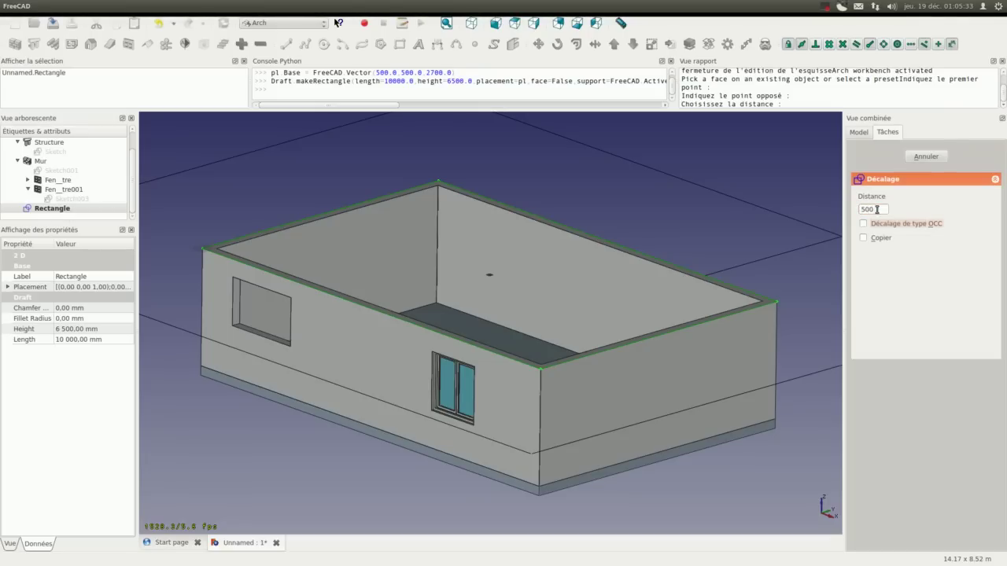
key(Return)
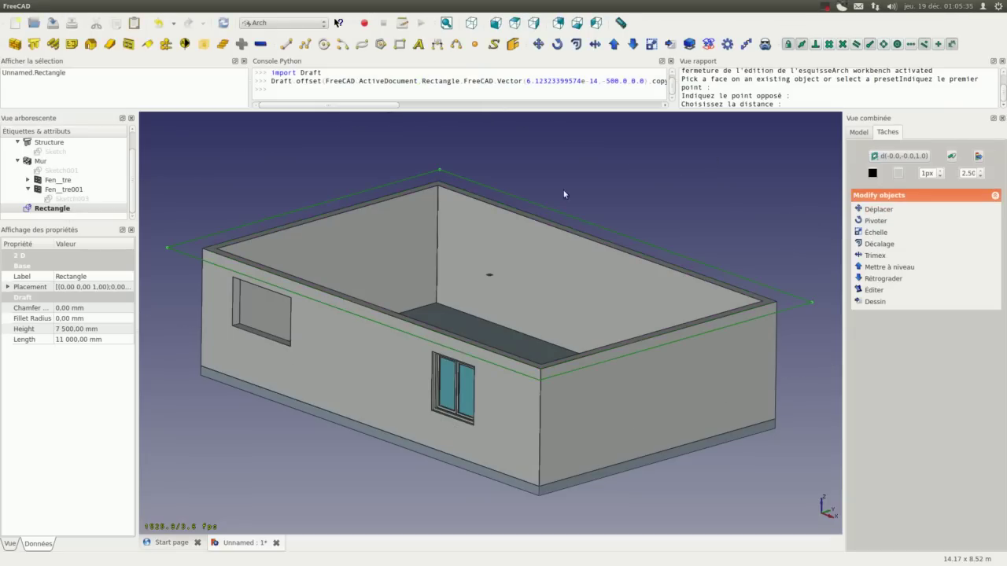
- Build an Arch Roof named Toiture from the enlarged rectangle and select it
click(627, 190)
click(360, 191)
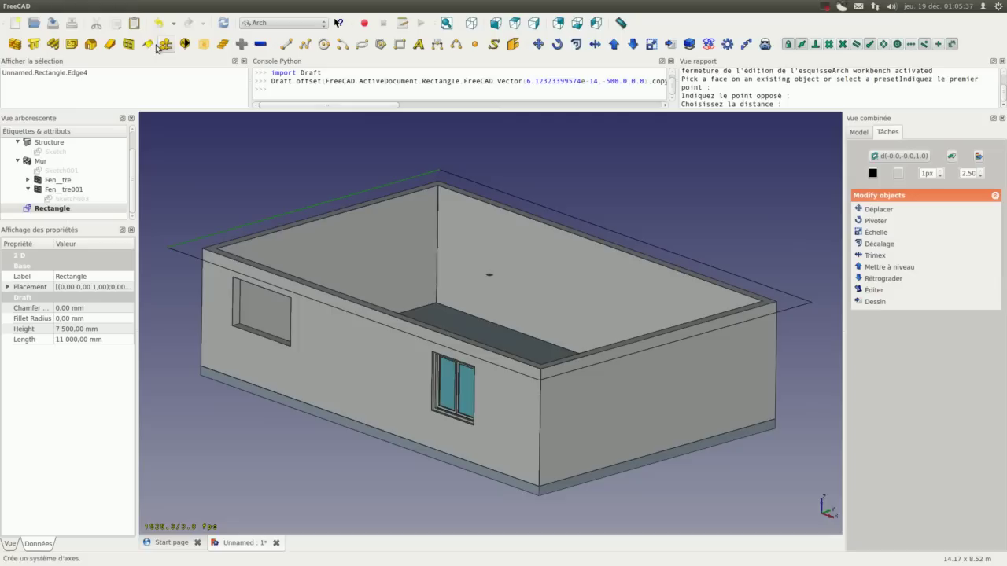
click(147, 45)
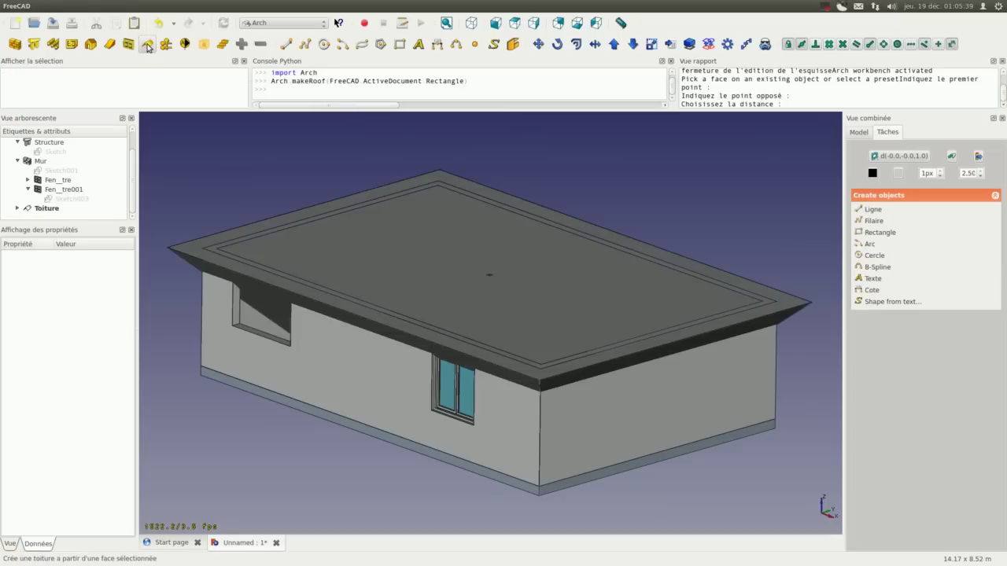
scroll(400, 286, down, 2)
scroll(425, 279, up, 2)
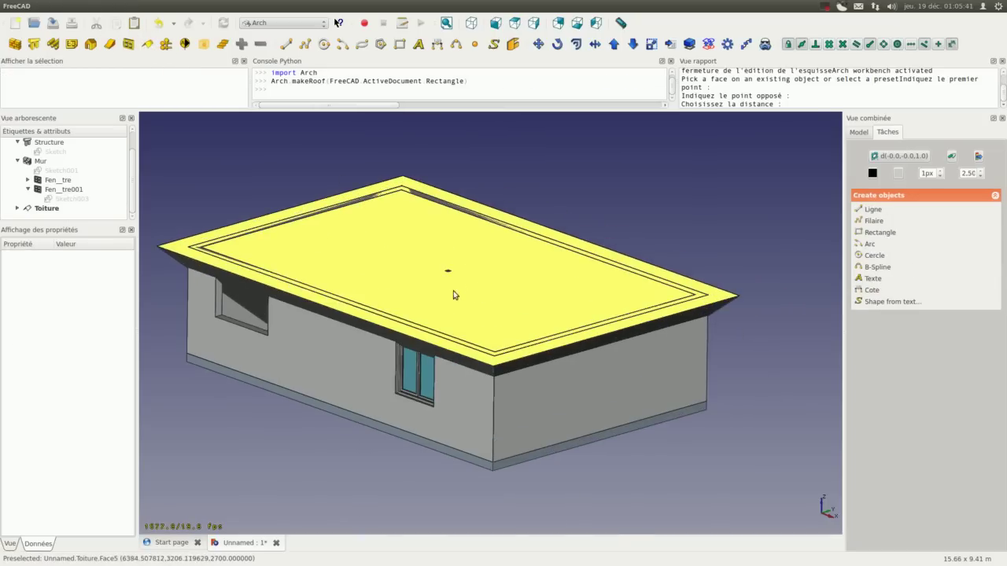
mouse_move(453, 295)
middle_down()
mouse_move(411, 290)
mouse_move(407, 272)
middle_up()
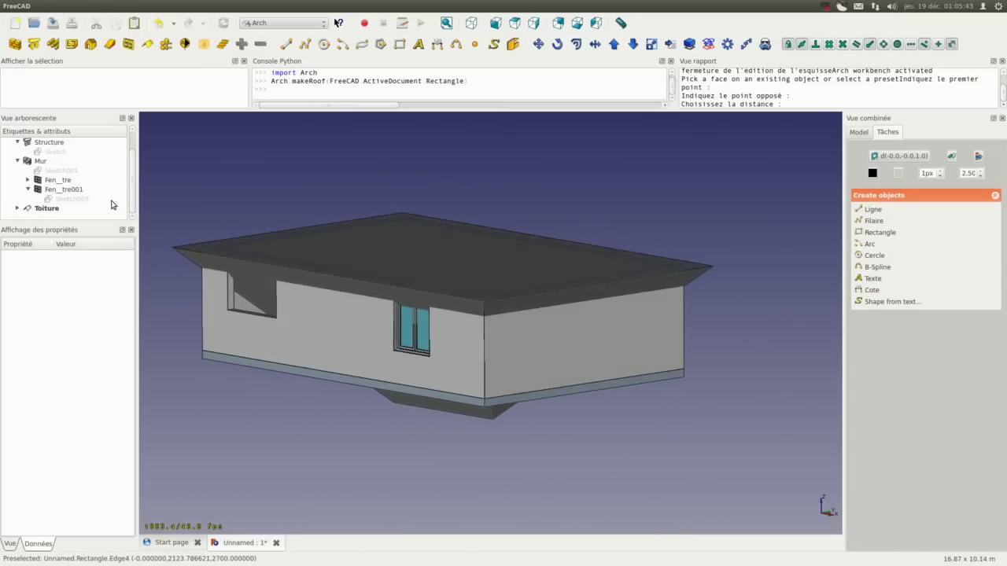
click(48, 209)
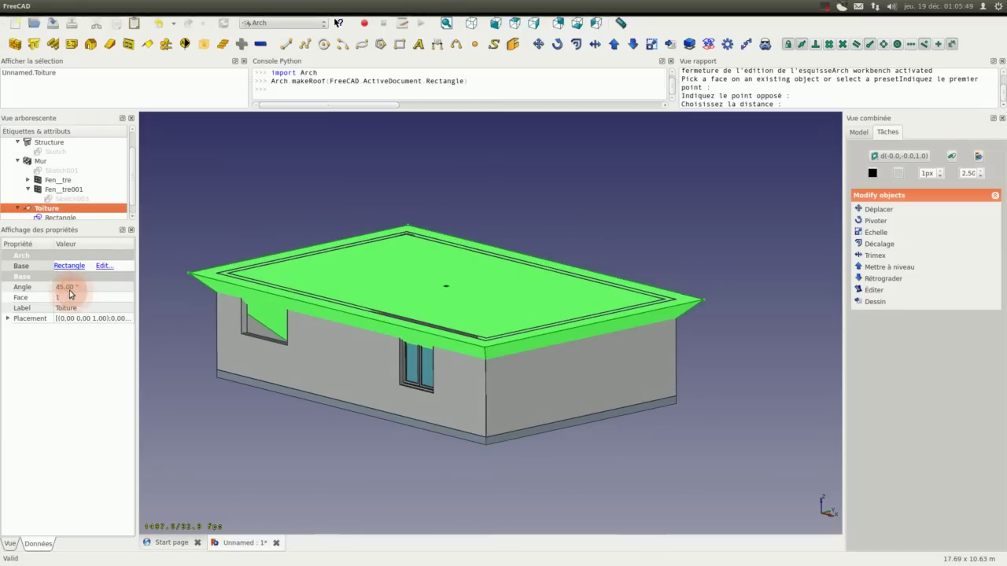
- Set the Toiture roof's Angle property to 160° to make a hipped roof
click(70, 288)
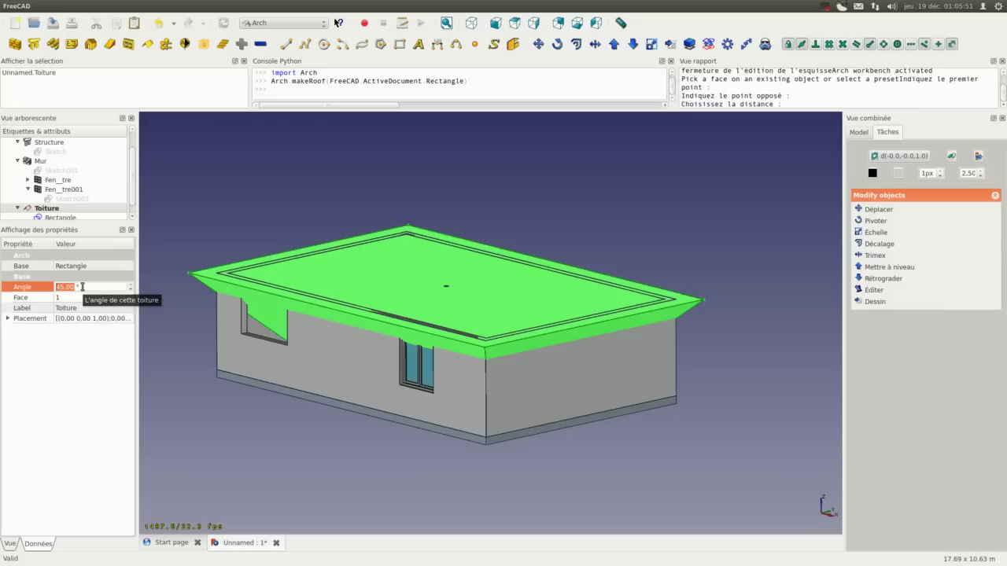
text(160)
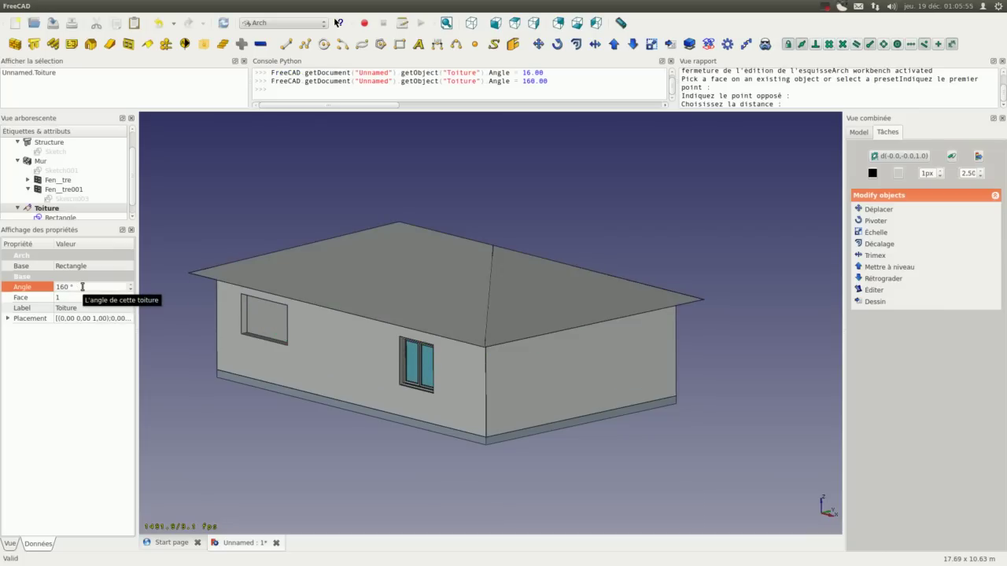
key(Tab)
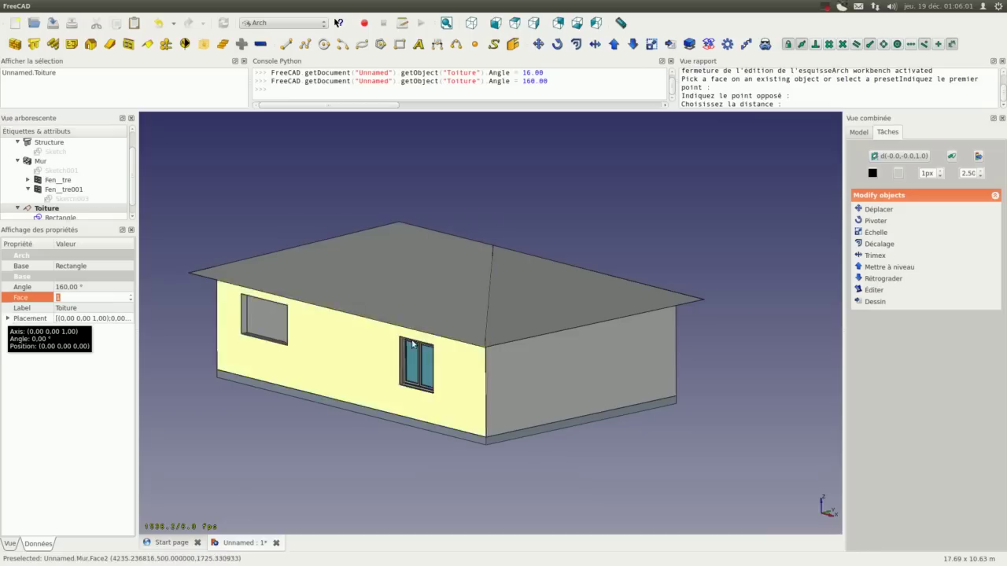
mouse_move(481, 304)
middle_down()
mouse_move(495, 307)
mouse_move(477, 313)
middle_up()
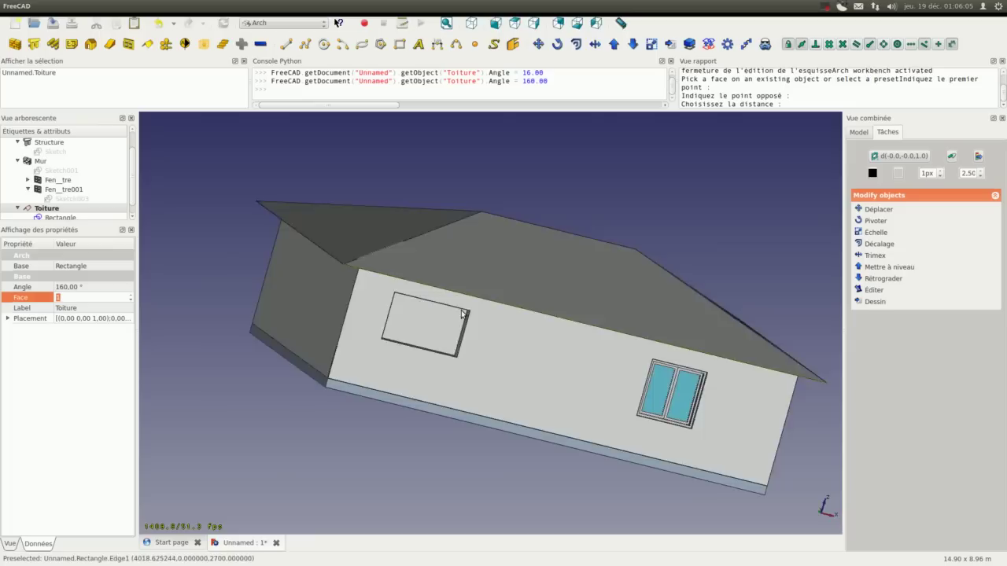
click(429, 299)
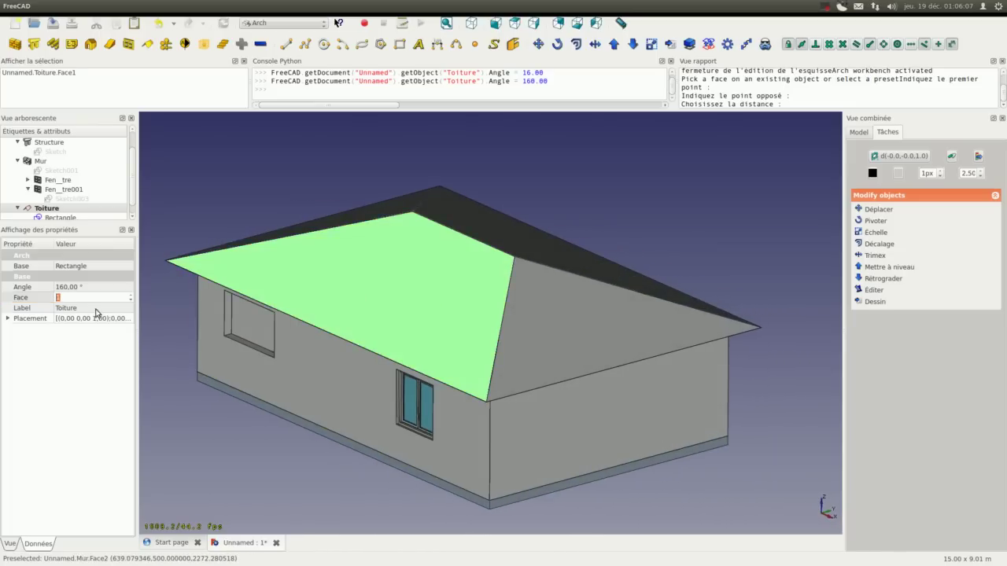
click(10, 544)
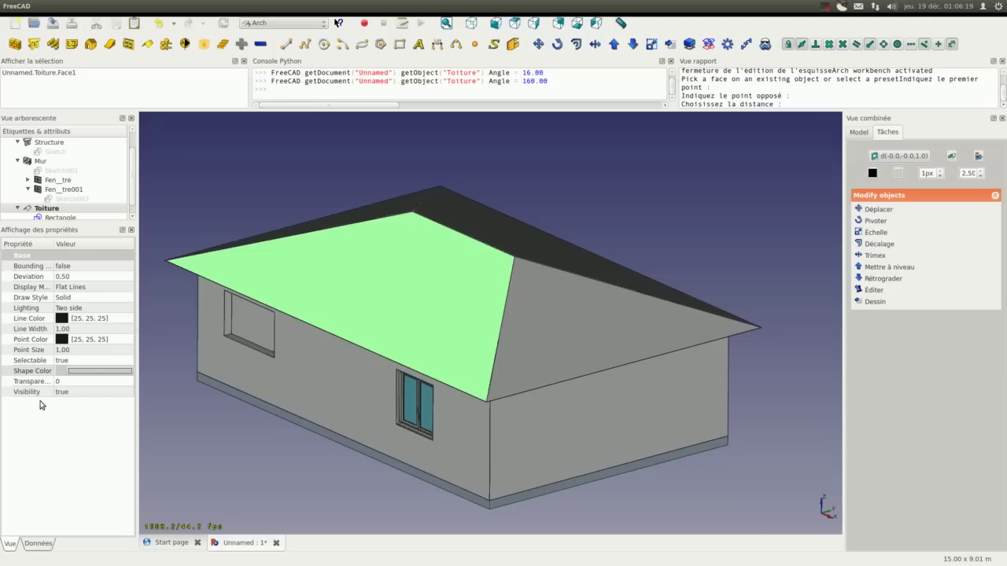
- Give the roof the red-orange shape colour (204, 62, 26)
click(78, 370)
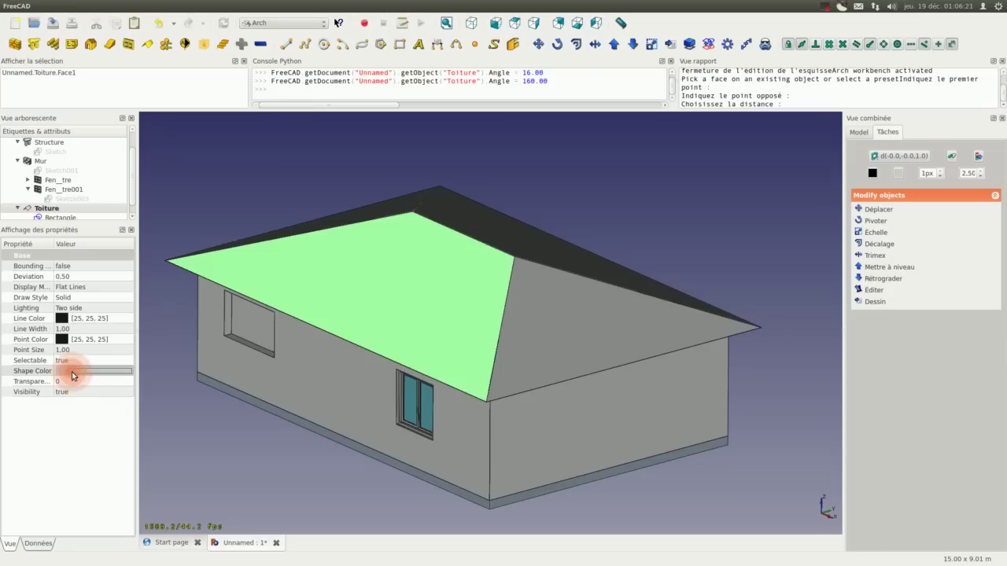
drag(603, 144, 607, 151)
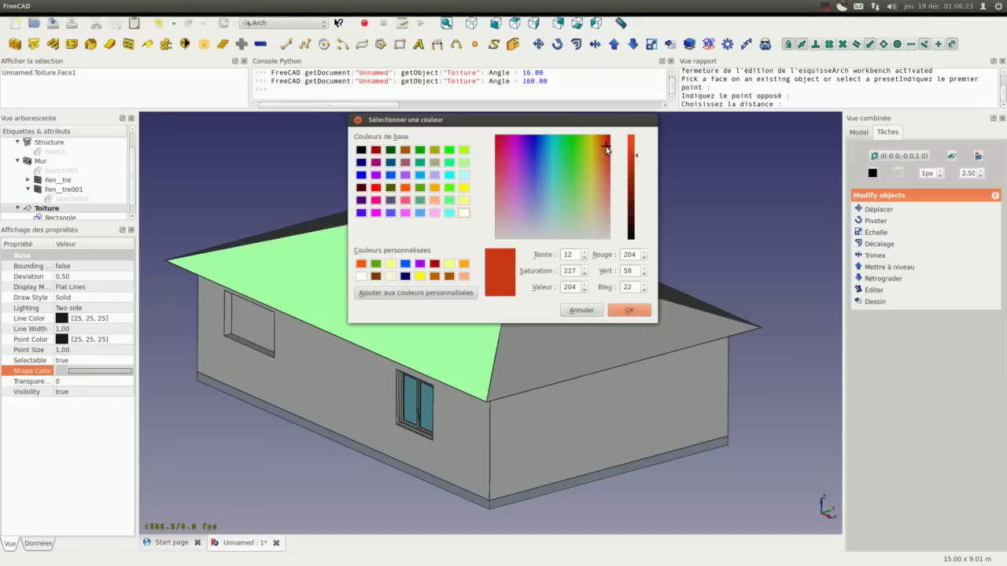
click(628, 311)
mouse_move(529, 246)
mouse_down()
mouse_move(480, 229)
mouse_move(463, 270)
mouse_move(409, 297)
mouse_up()
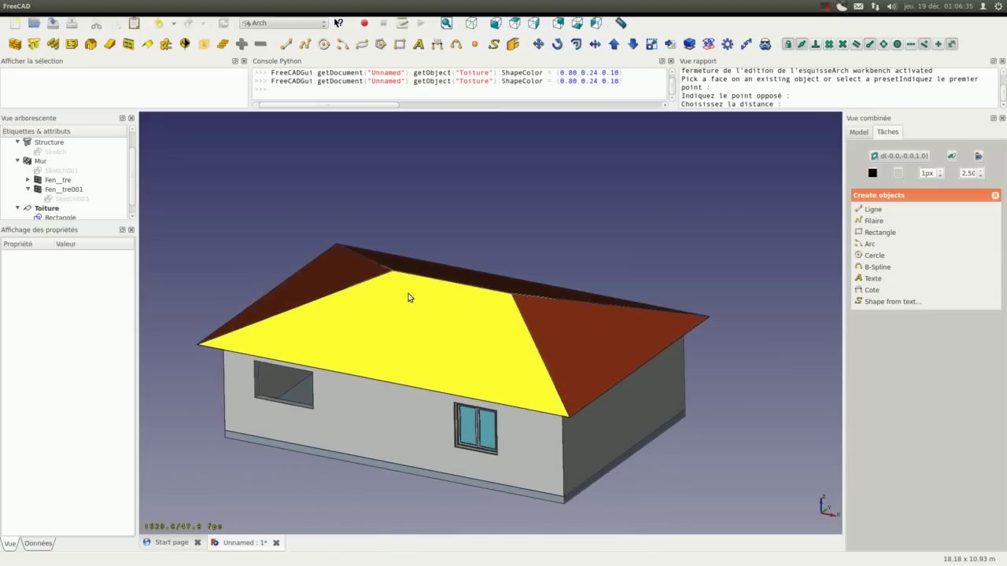
- Save the model as FreeCAD_Tuto_Arch in the Tutoriels/FreeCAD_Arch_Maison folder
click(52, 26)
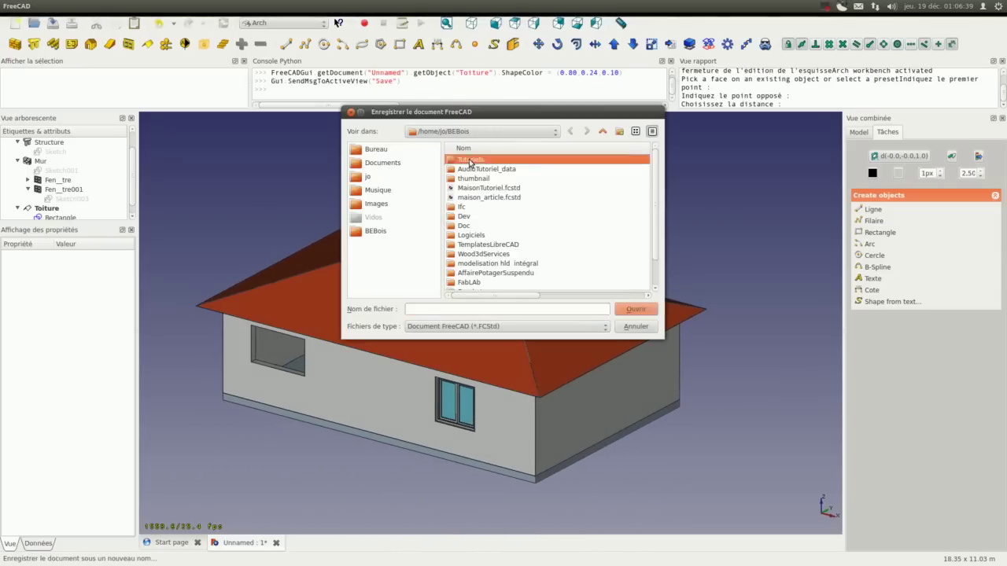
double_click(494, 163)
double_click(493, 160)
click(440, 309)
text(FreeCAD_Tuto_Arch)
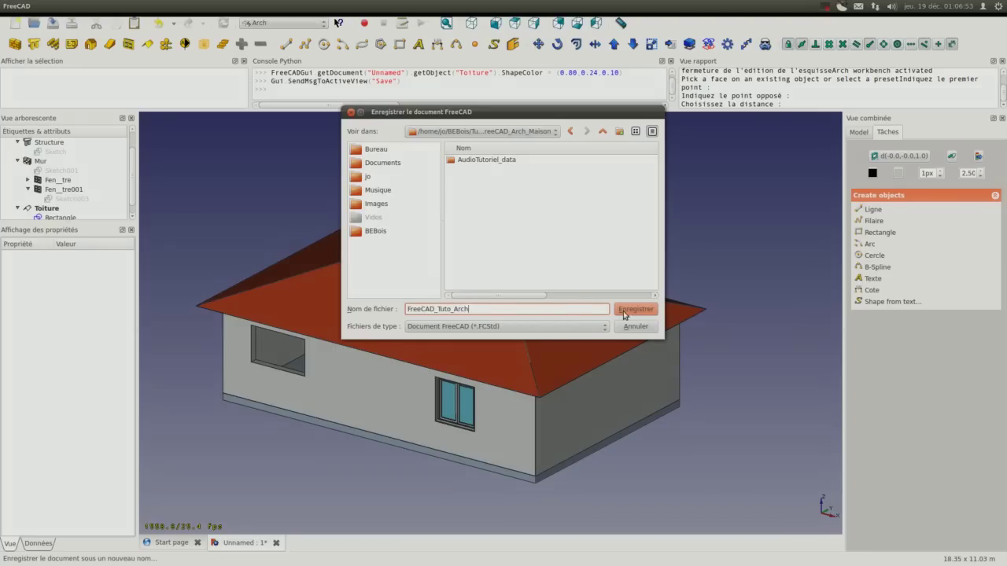
click(629, 308)
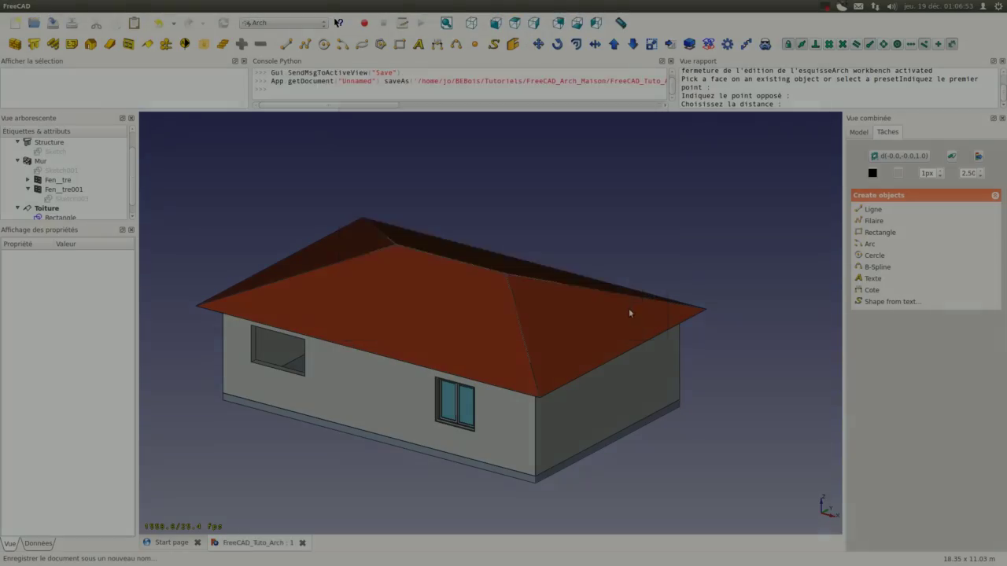